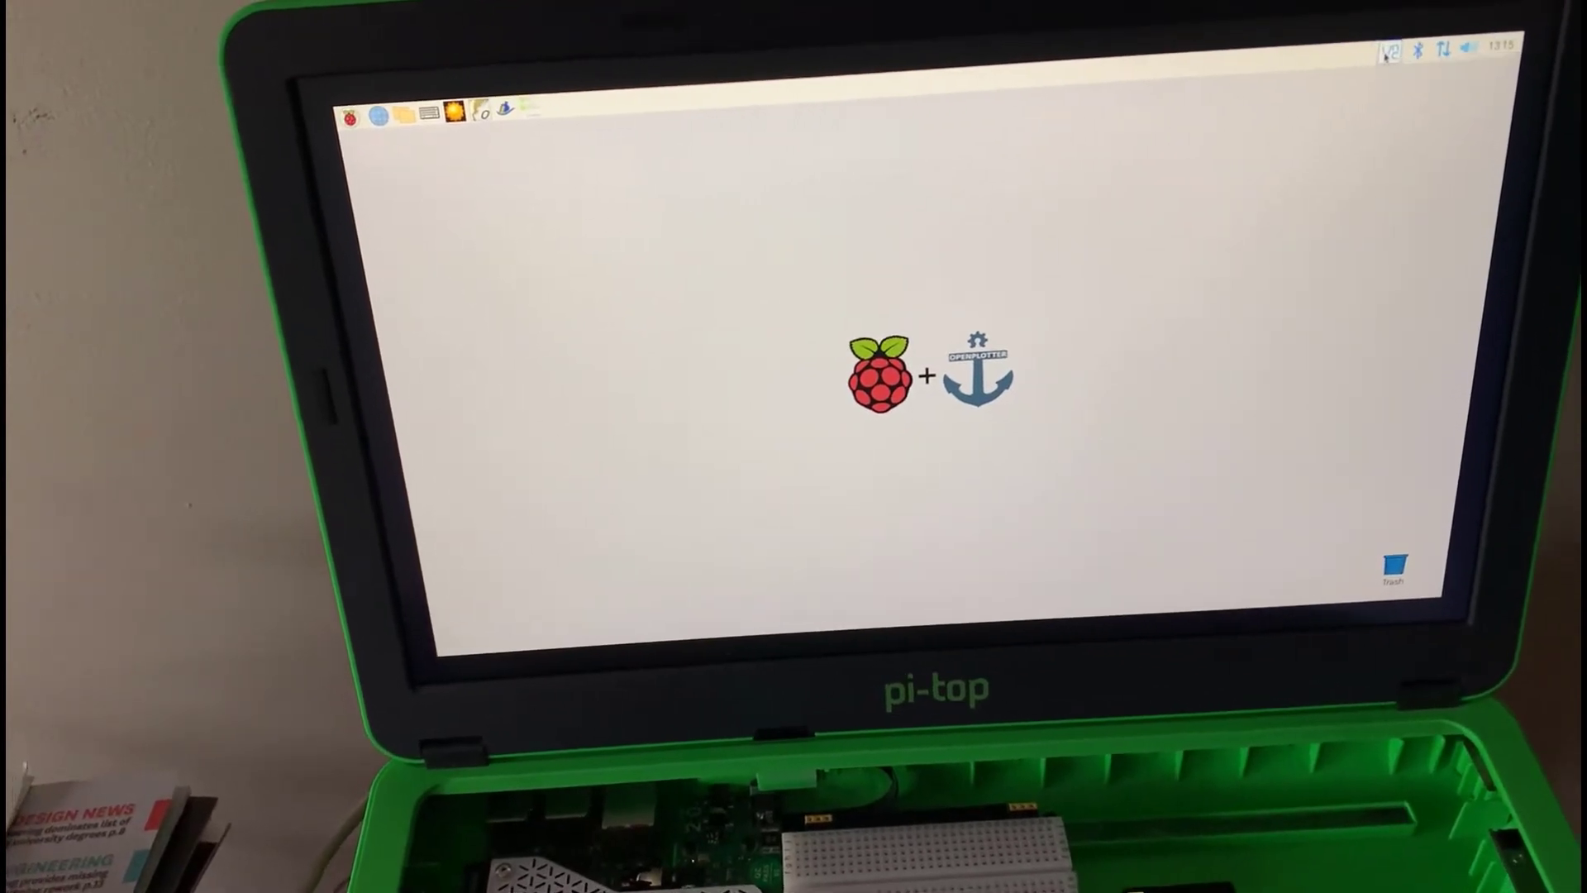
Open the VNC Server window from the VNC icon in the Pi's top panel.
{"action": "left_click", "coordinate": [1377, 59]}
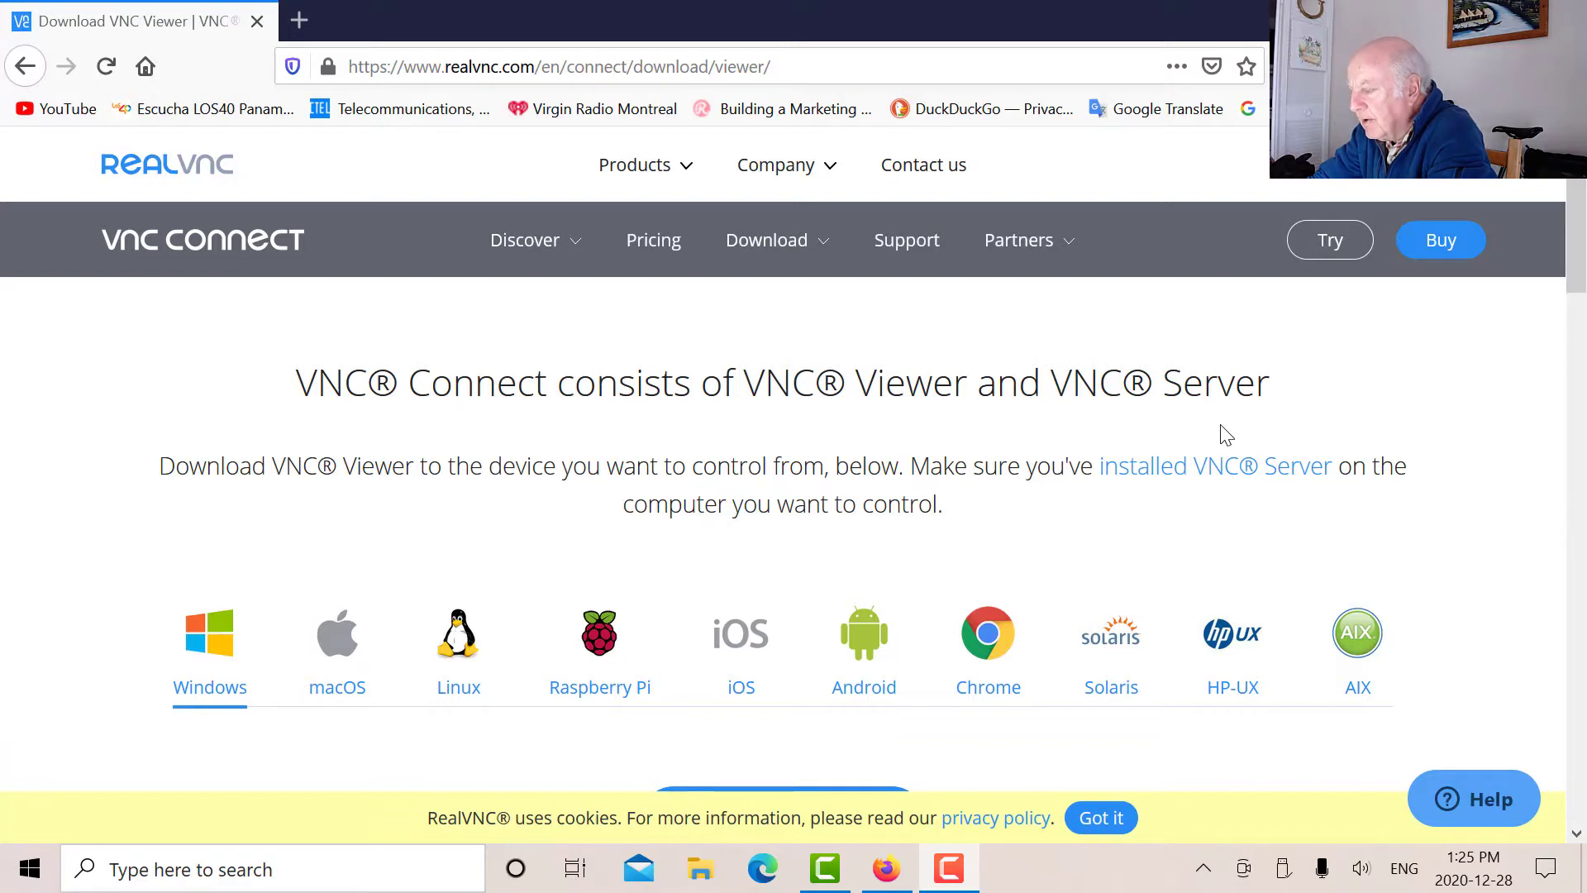
Launch the installed VNC Viewer app by searching Windows for 'vnc'.
{"action": "scroll", "coordinate": [868, 430], "scroll_direction": "down", "scroll_amount": 3}
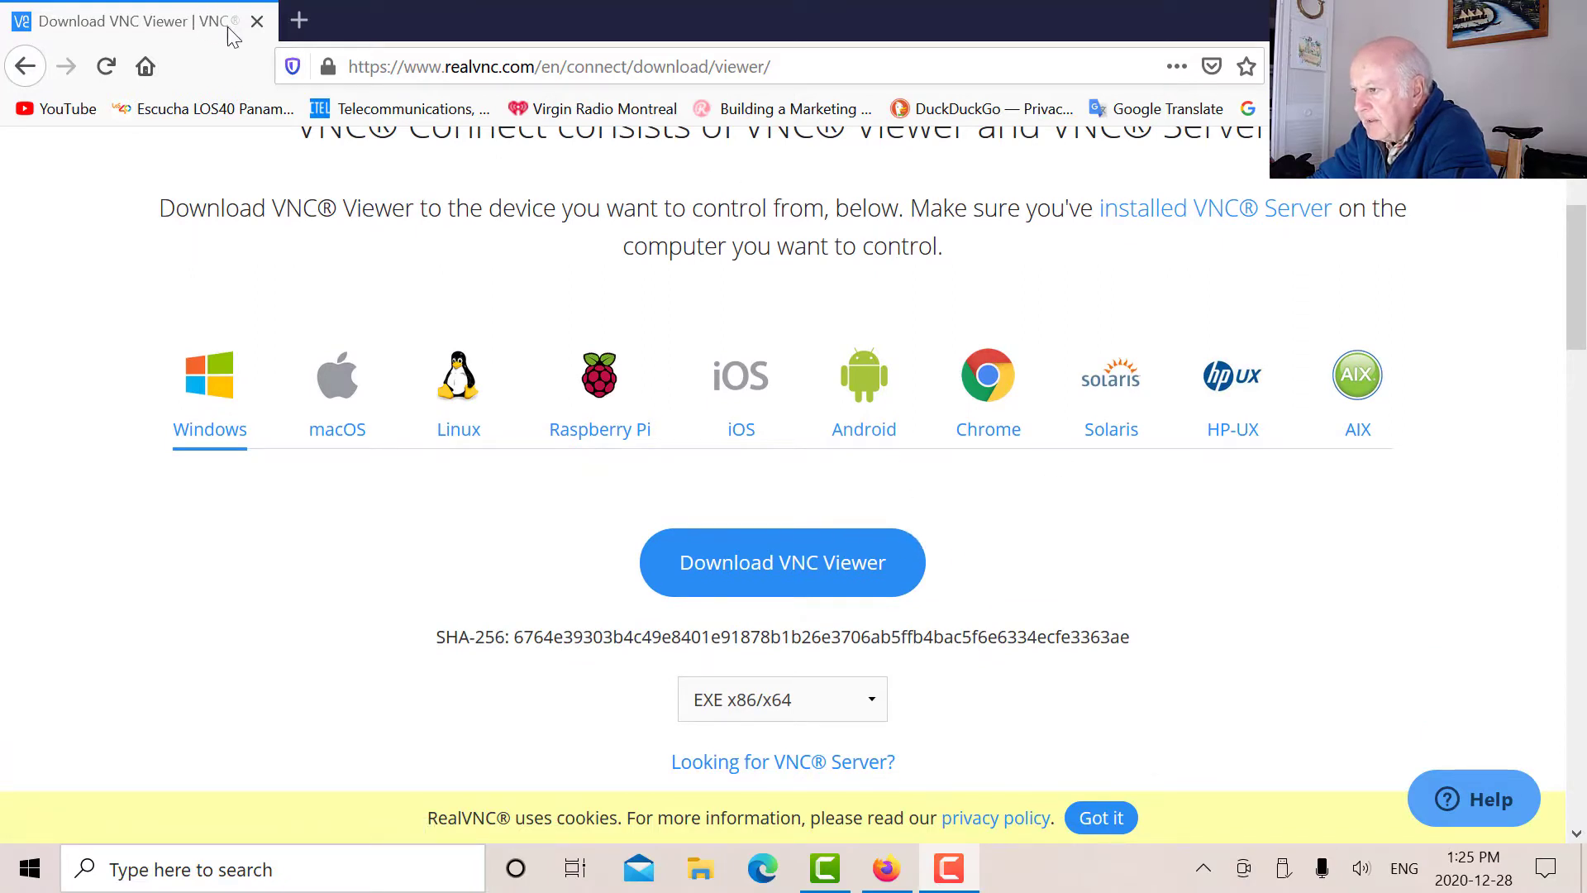
{"action": "left_click", "coordinate": [362, 862]}
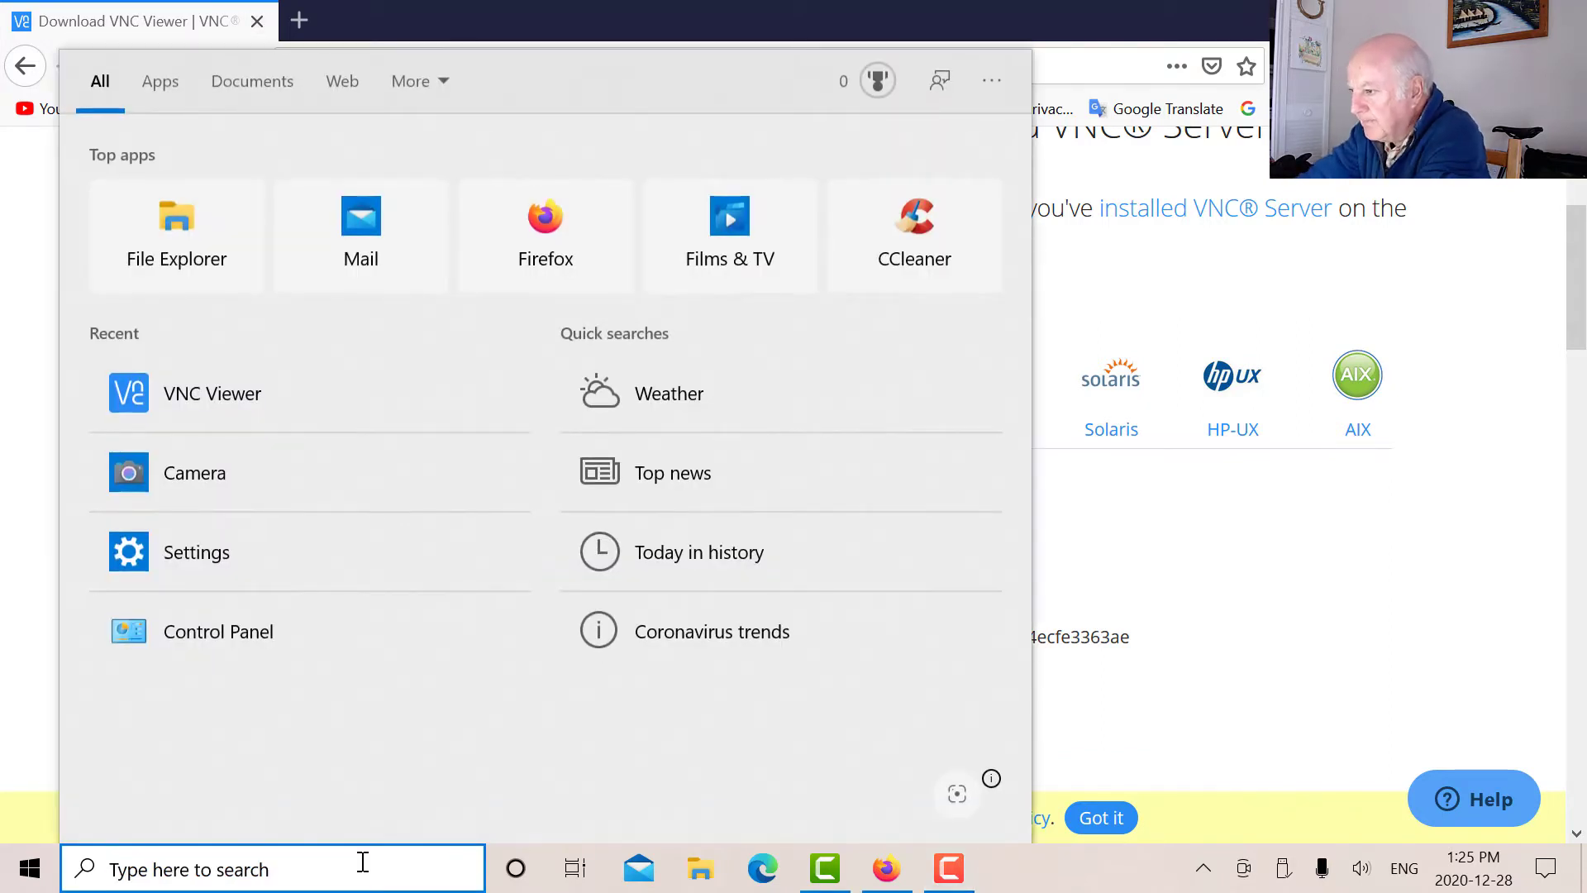
{"action": "type", "text": "vnc"}
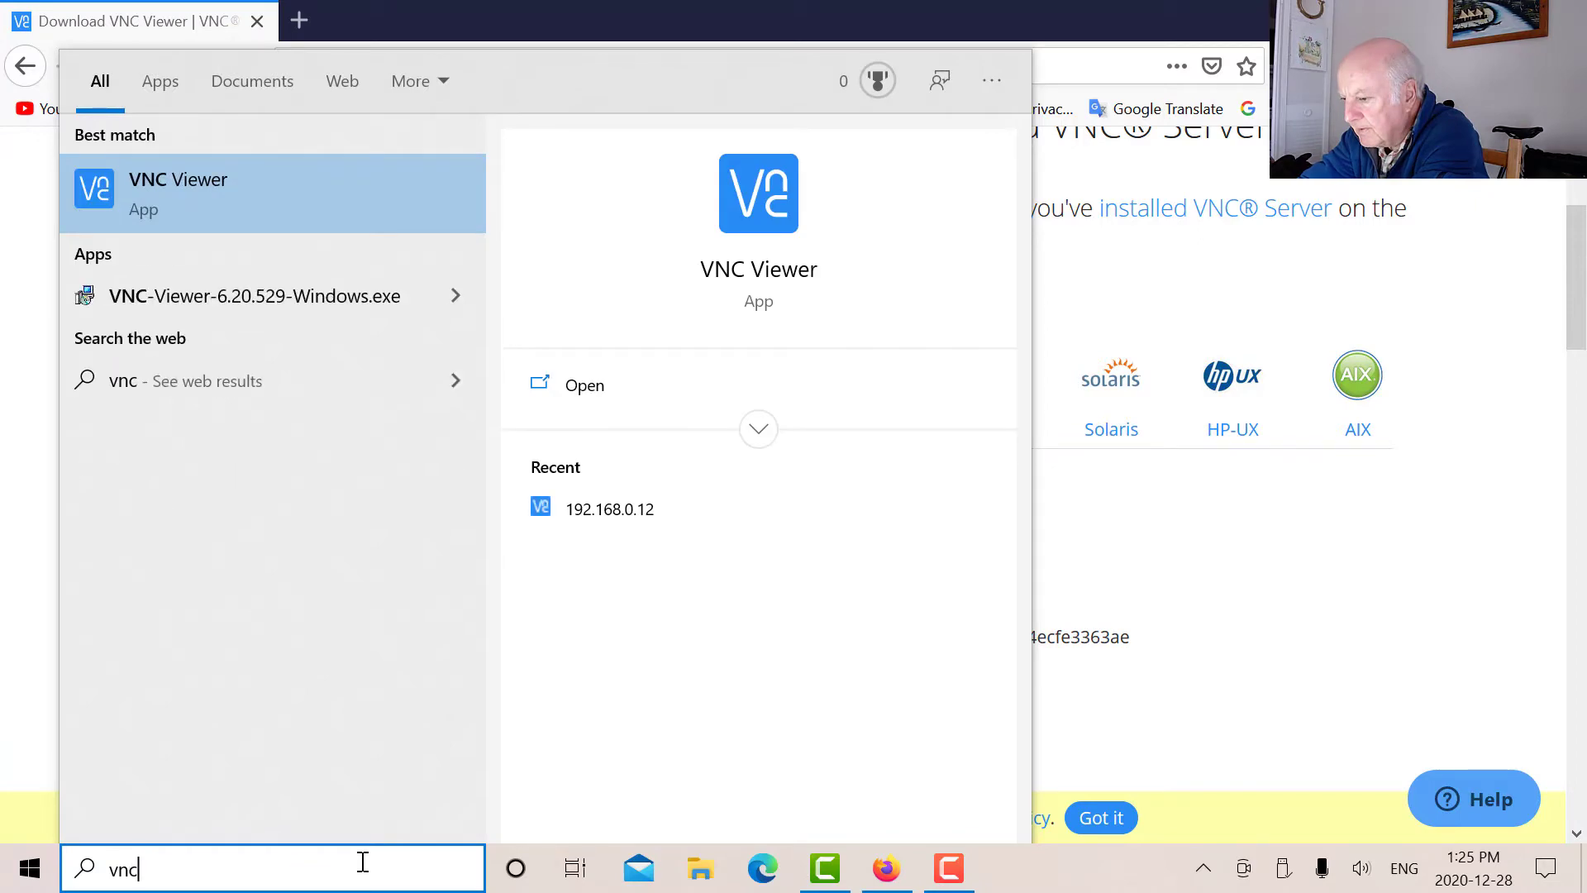
{"action": "left_click", "coordinate": [766, 212]}
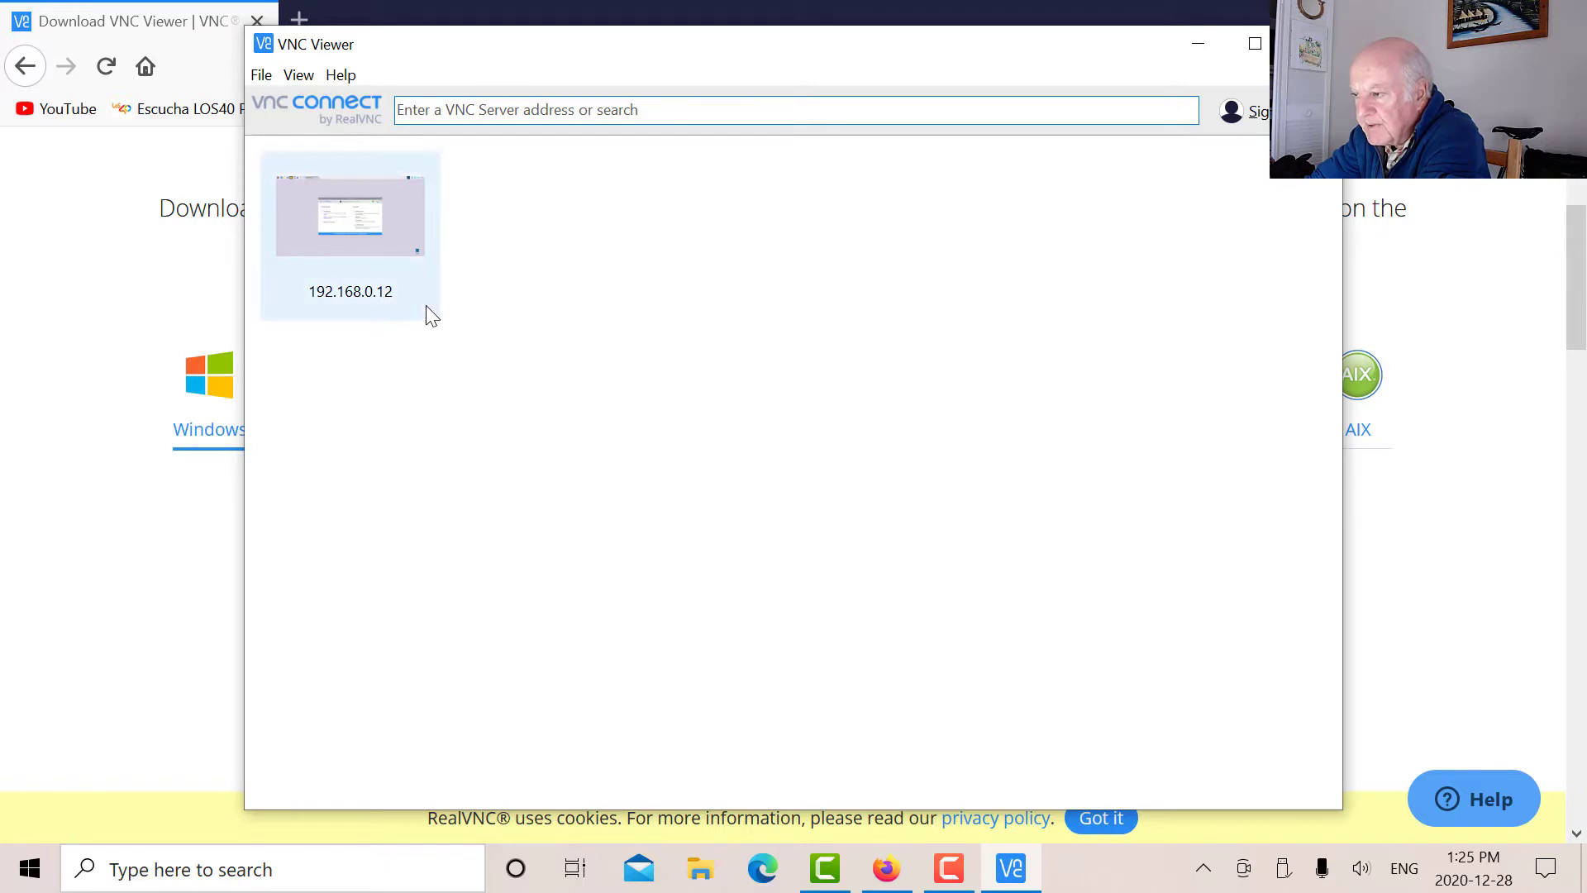
Connect to the saved 192.168.0.12 Pi, entering the account password when prompted.
{"action": "left_click", "coordinate": [353, 214]}
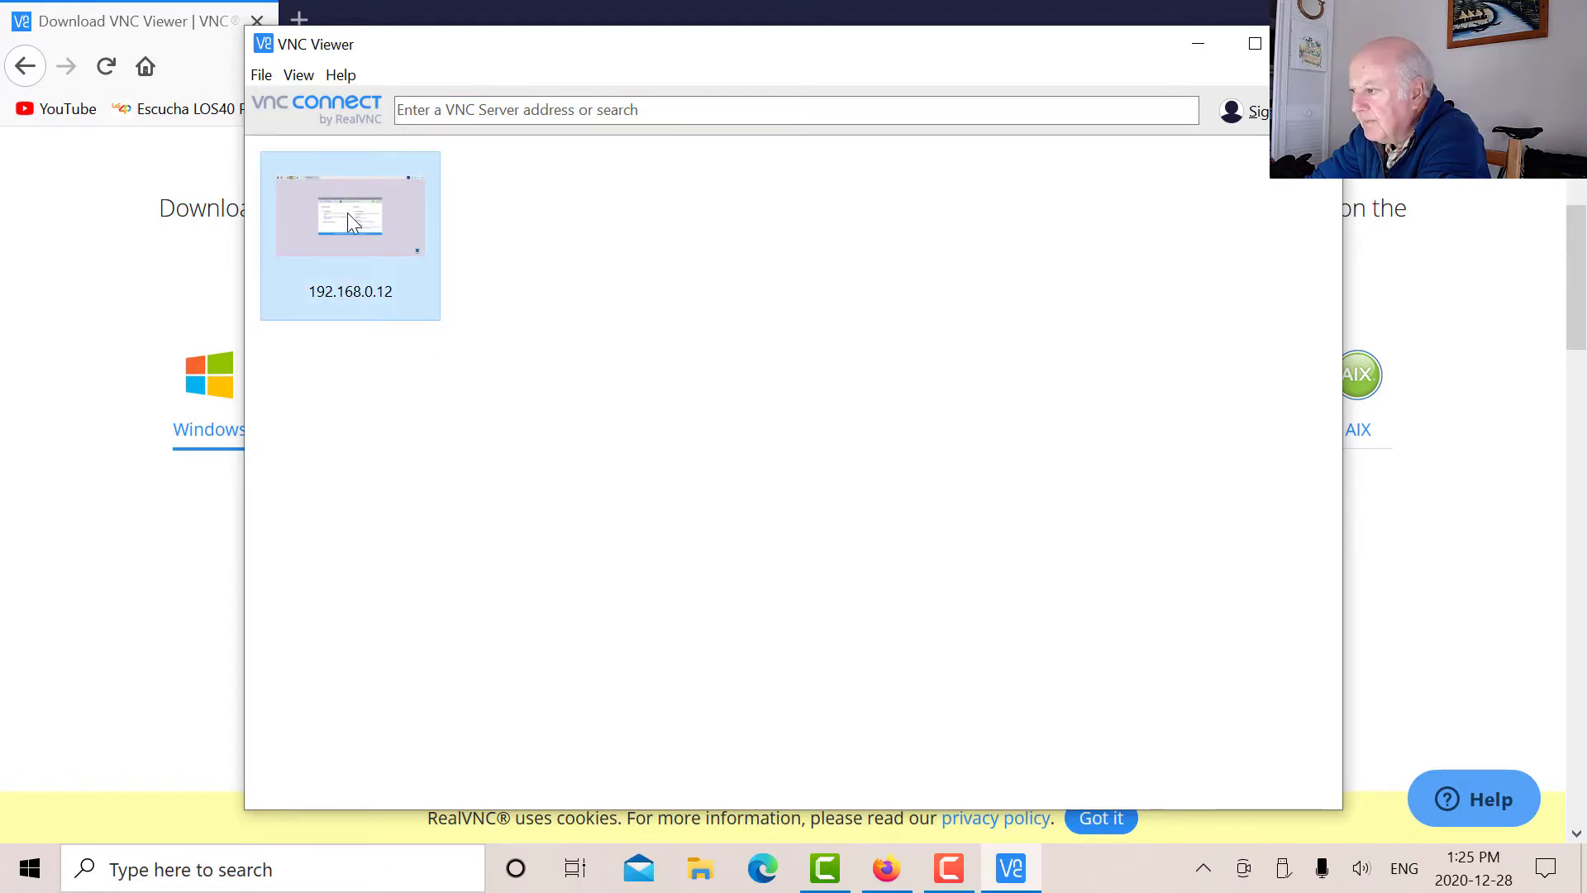
{"action": "double_click", "coordinate": [349, 214]}
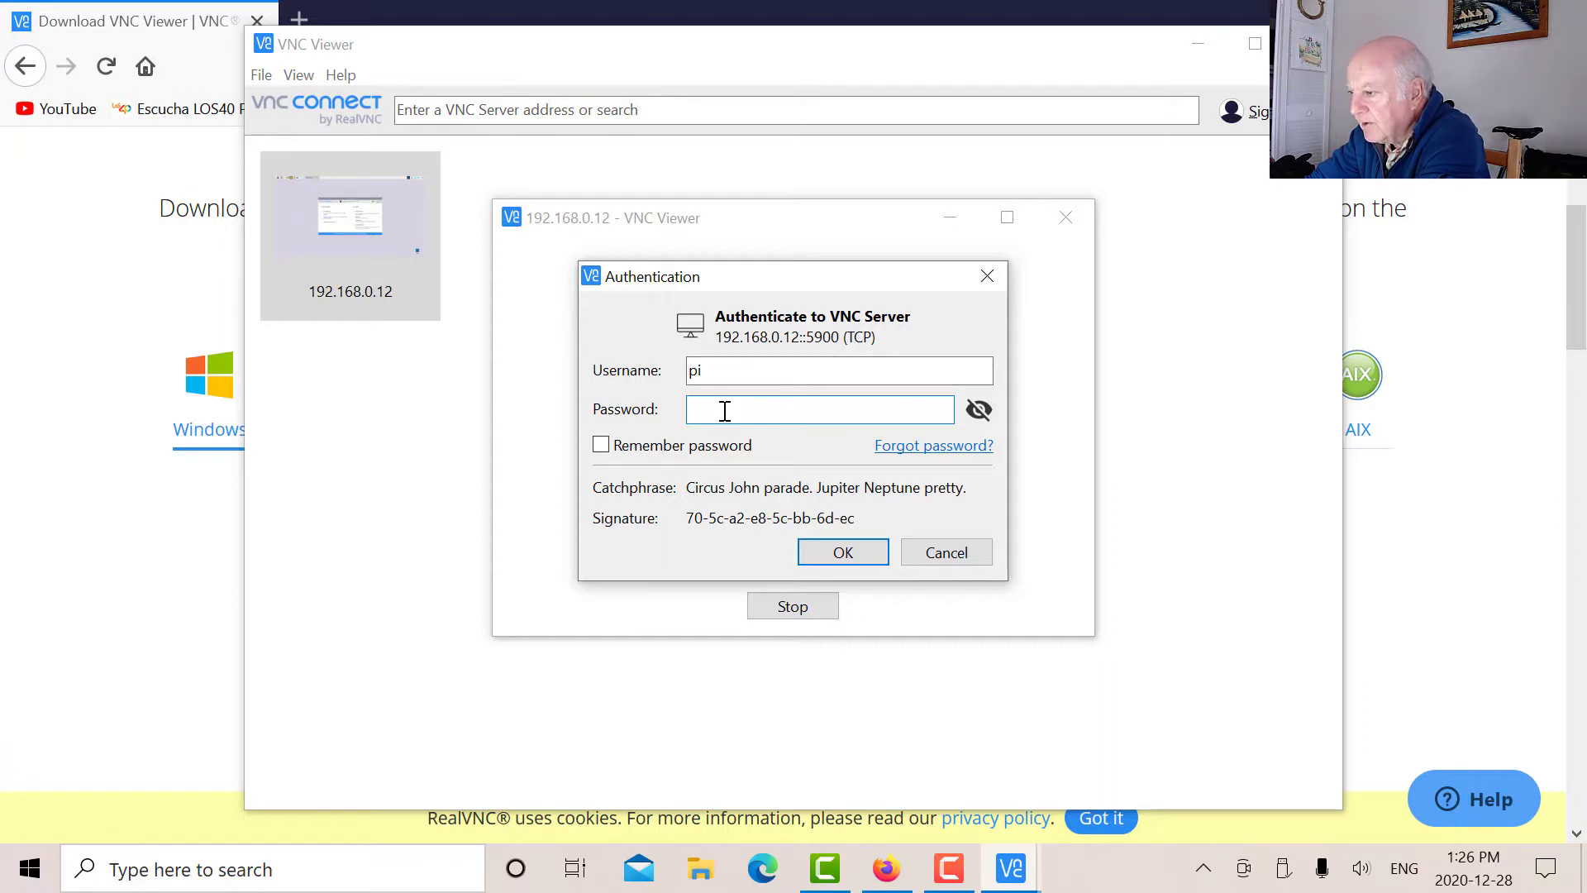
{"action": "type", "text": "r"}
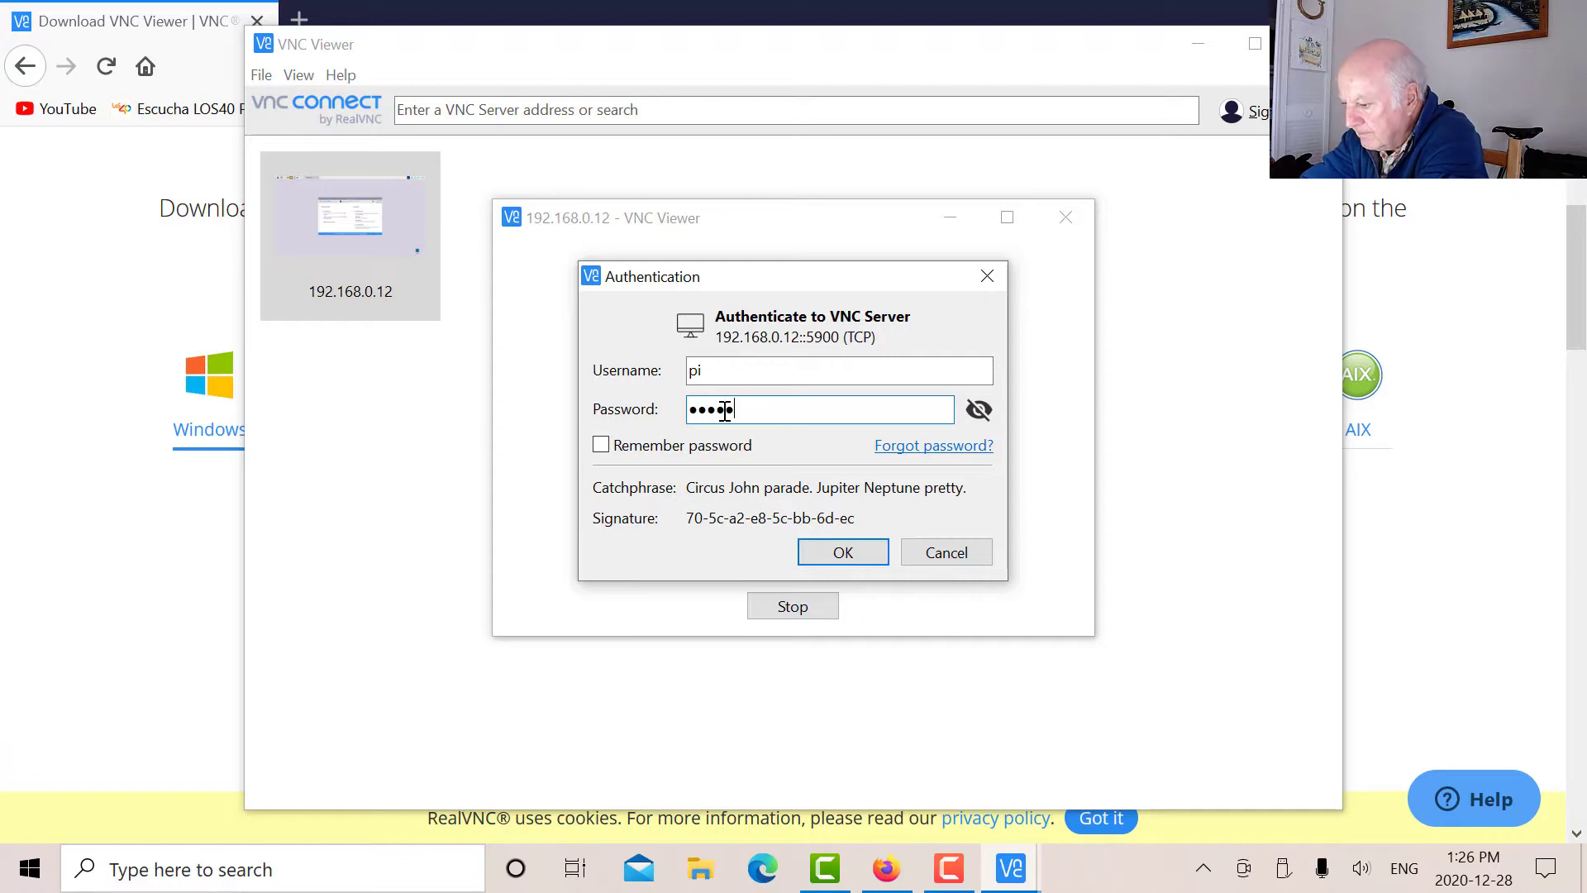
{"action": "key", "text": "Return"}
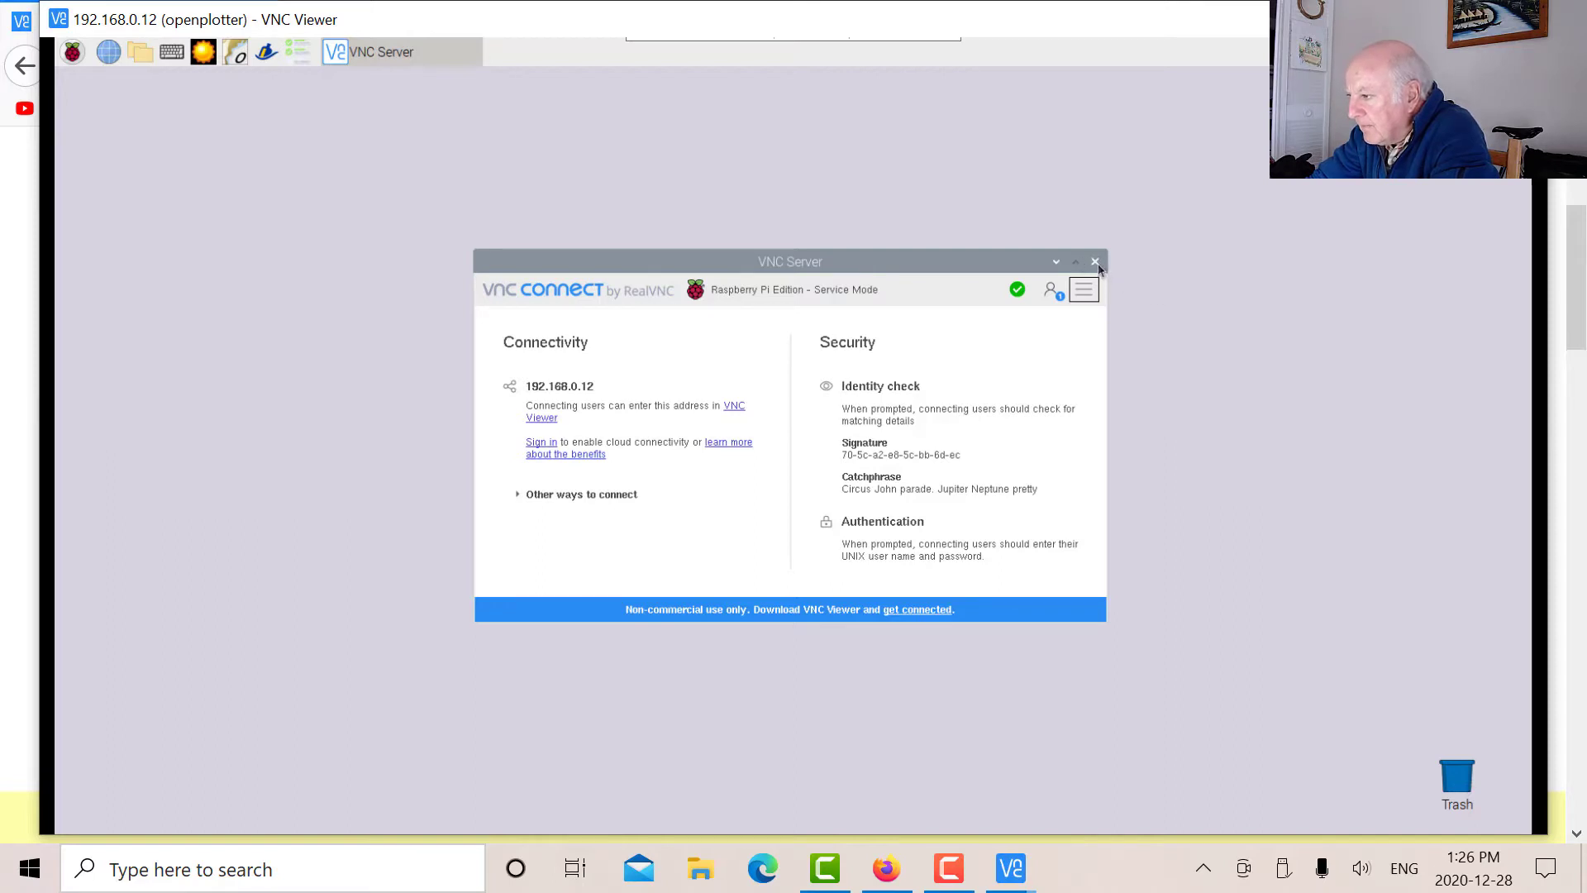
Close the VNC Server window and open Terminal from Raspberry menu > Accessories.
{"action": "left_click", "coordinate": [1096, 262]}
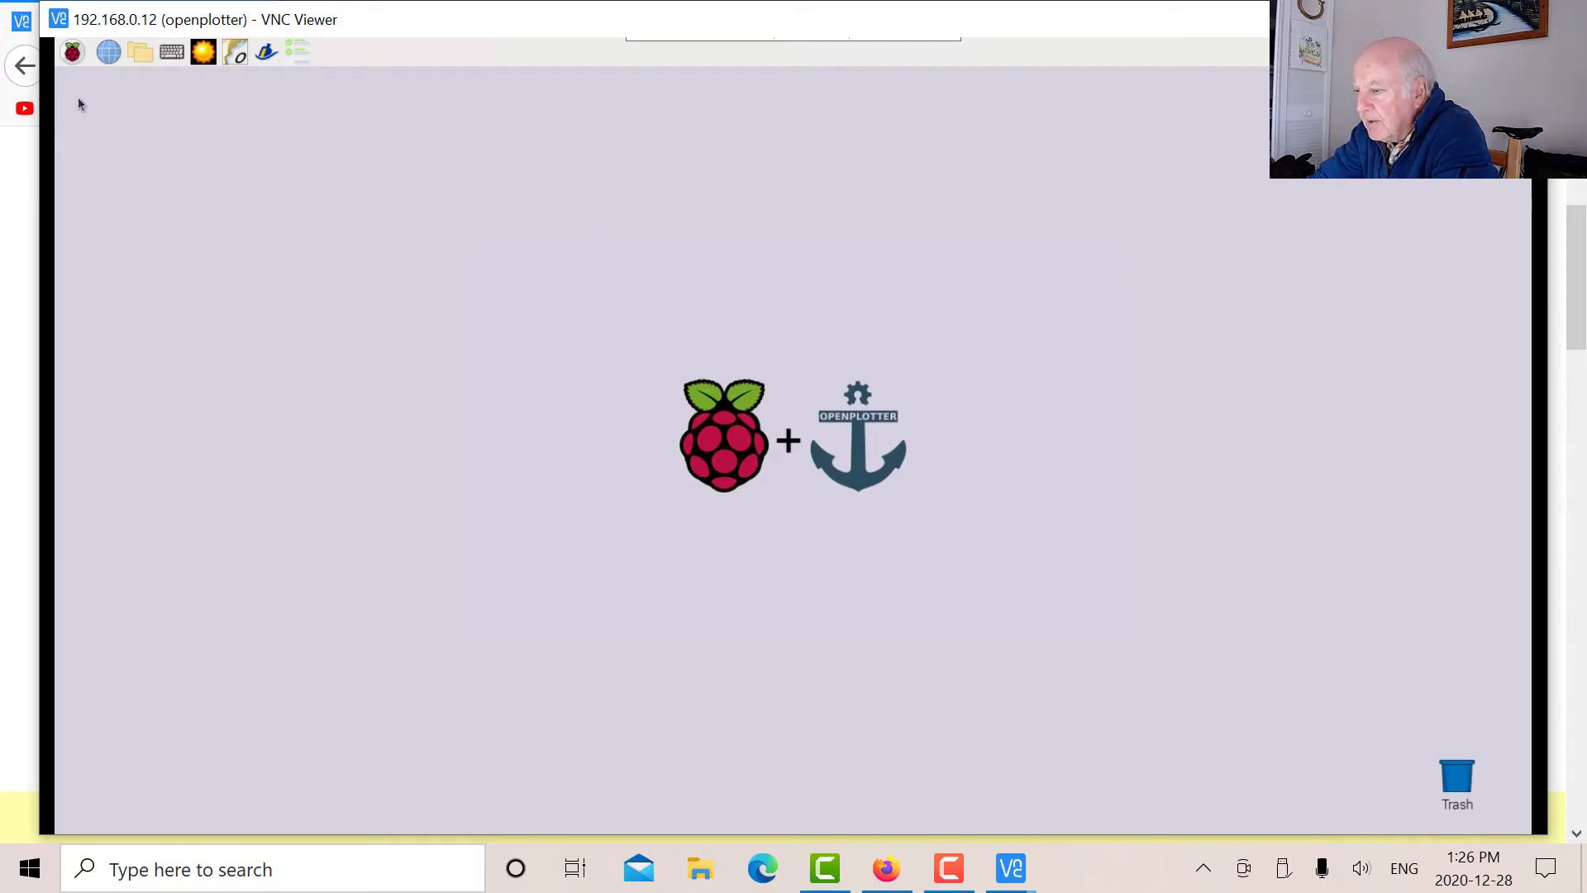
{"action": "left_click", "coordinate": [73, 55]}
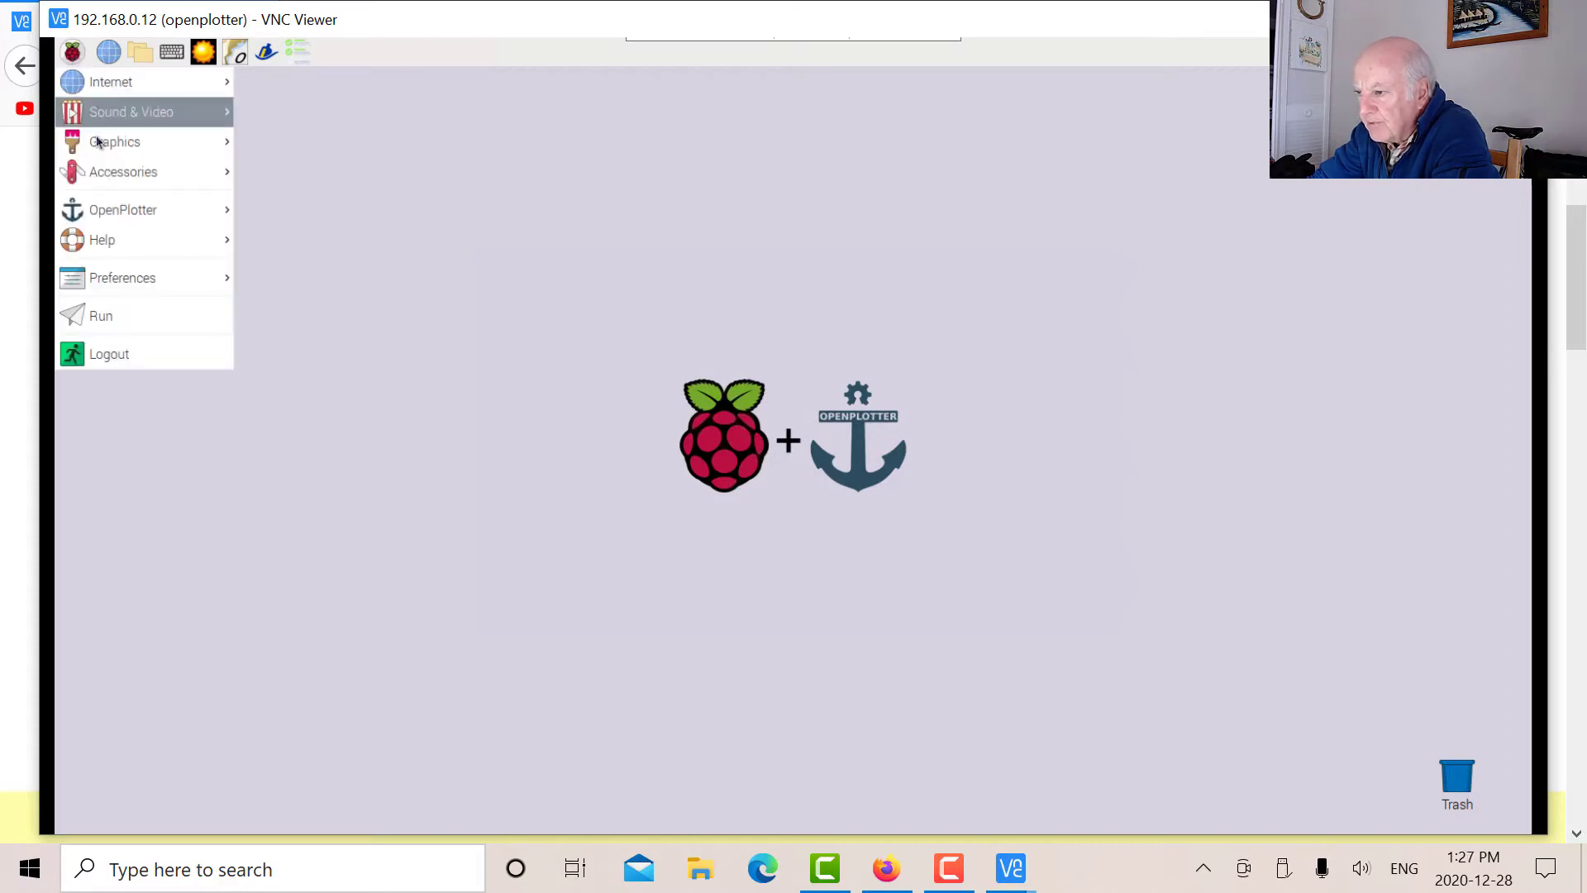
{"action": "mouse_move", "coordinate": [97, 149]}
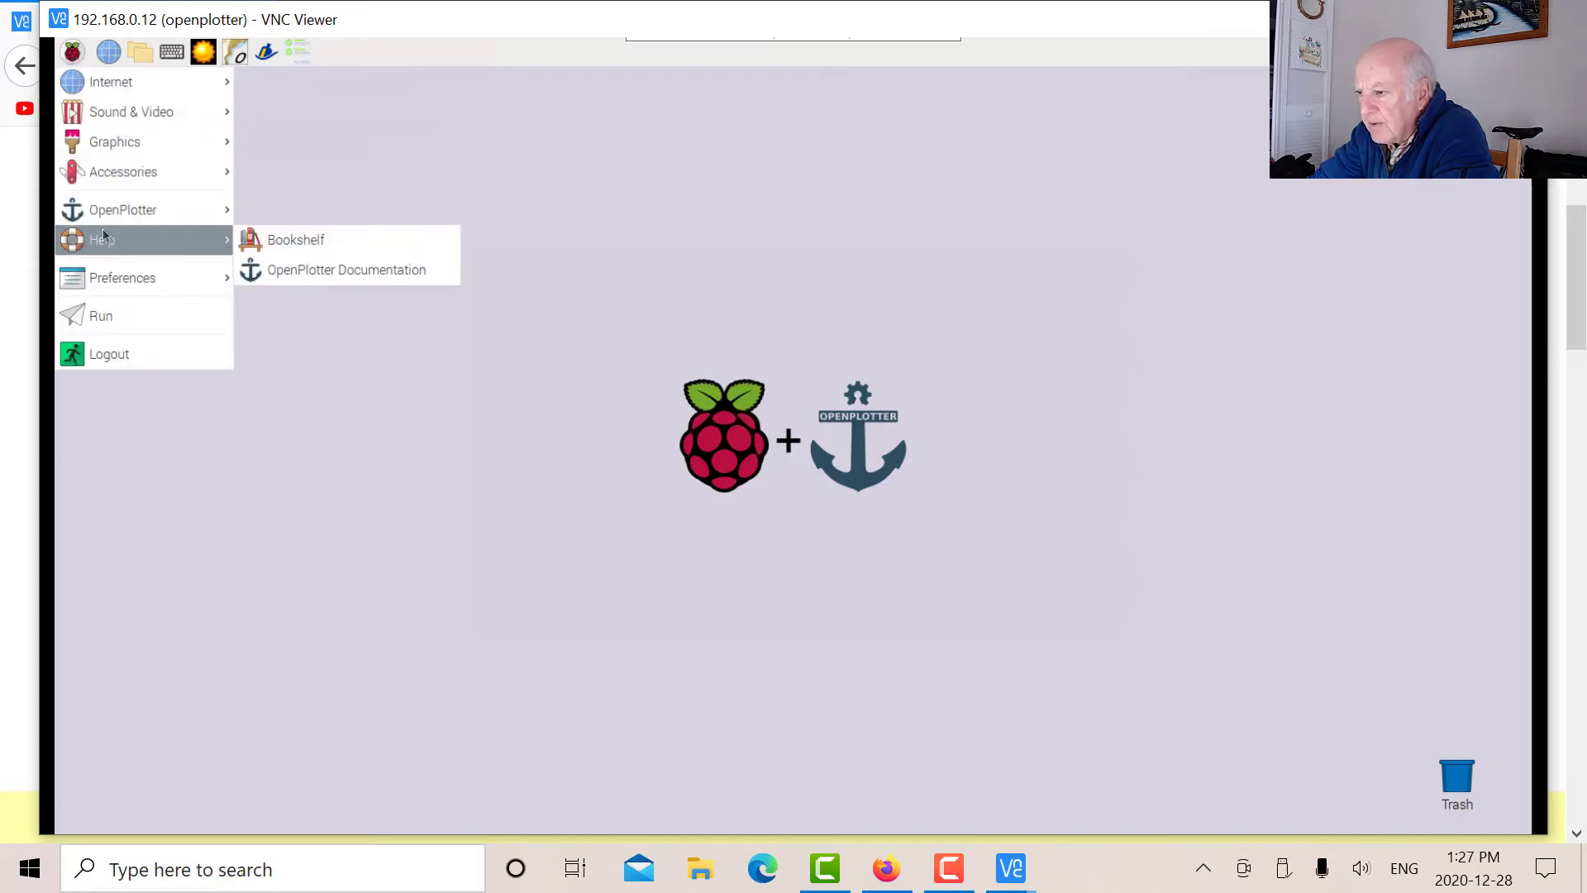
{"action": "mouse_move", "coordinate": [130, 175]}
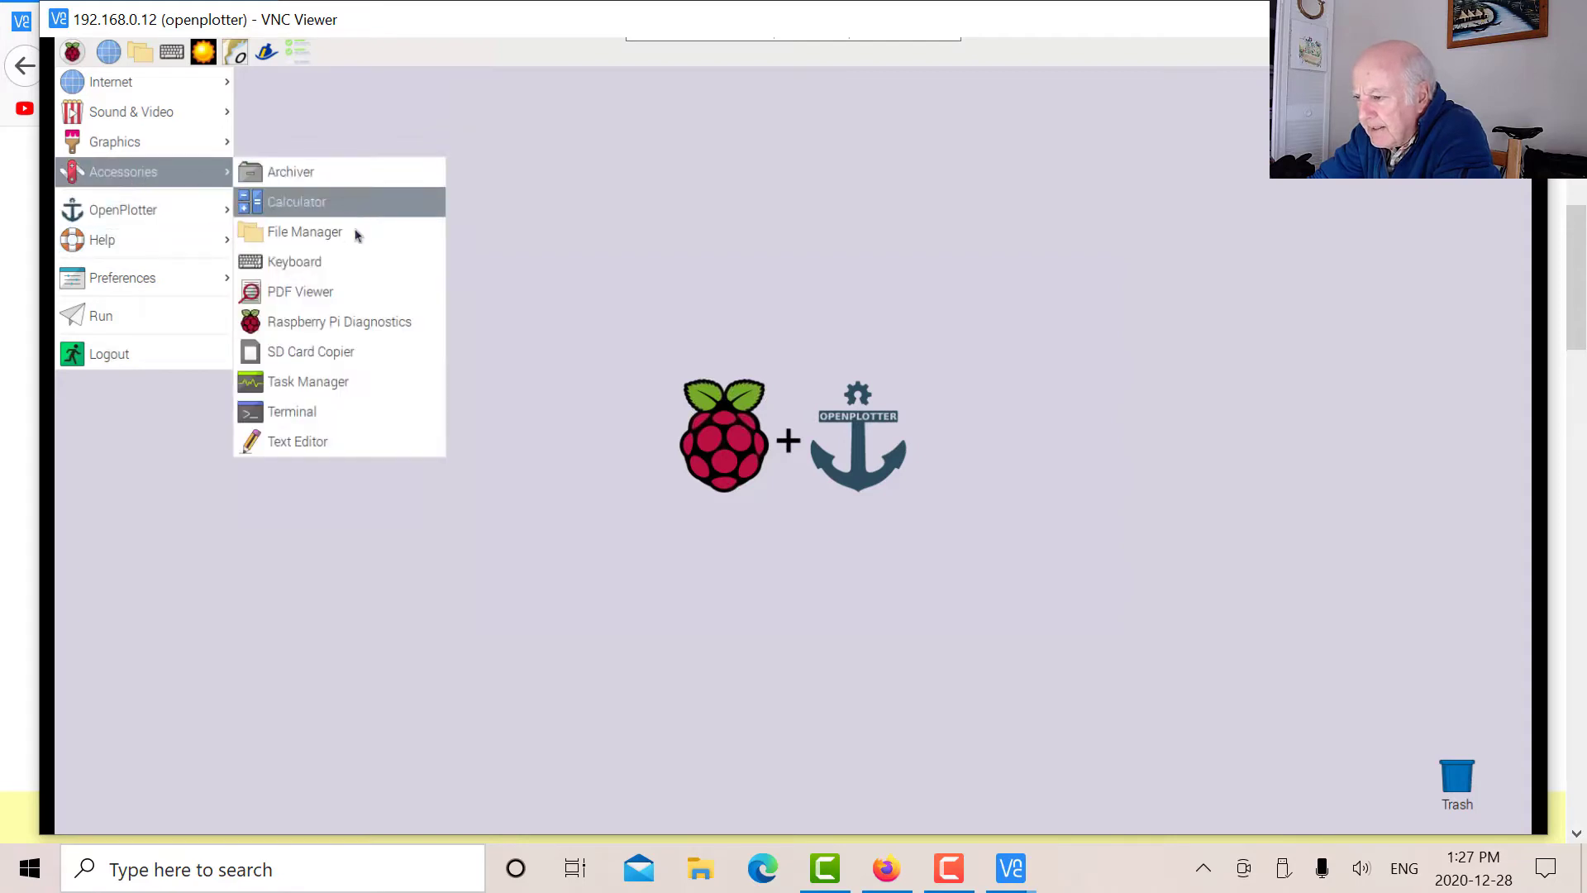
{"action": "left_click", "coordinate": [368, 421]}
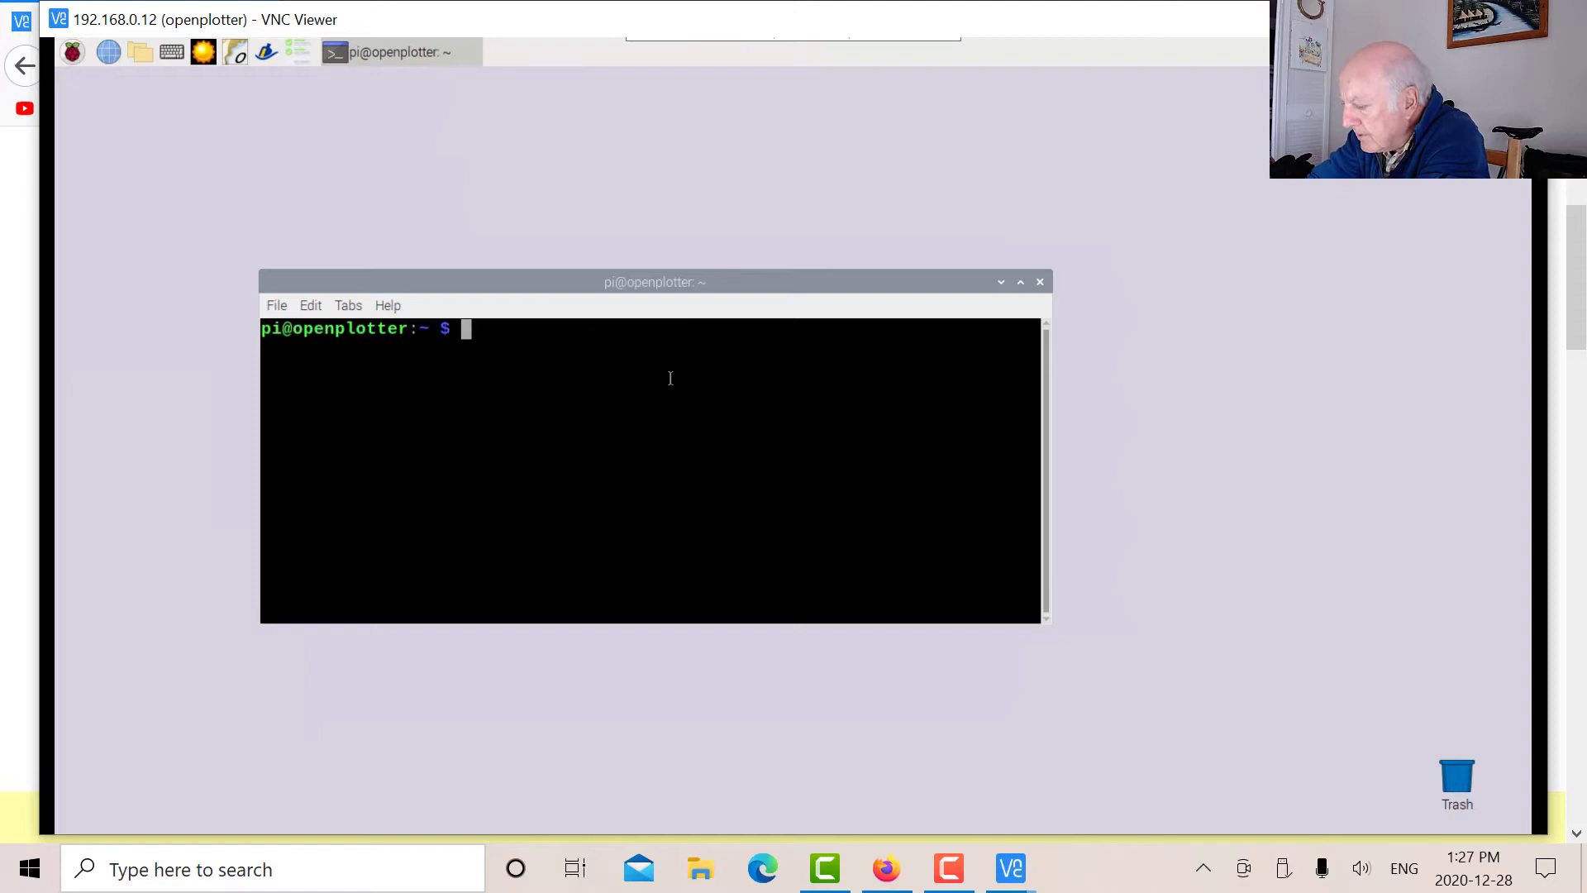
Confirm the FTDI converter on ttyUSB0 via dmesg|grep FTDI, widen the terminal, then run putty.
{"action": "type", "text": "putty"}
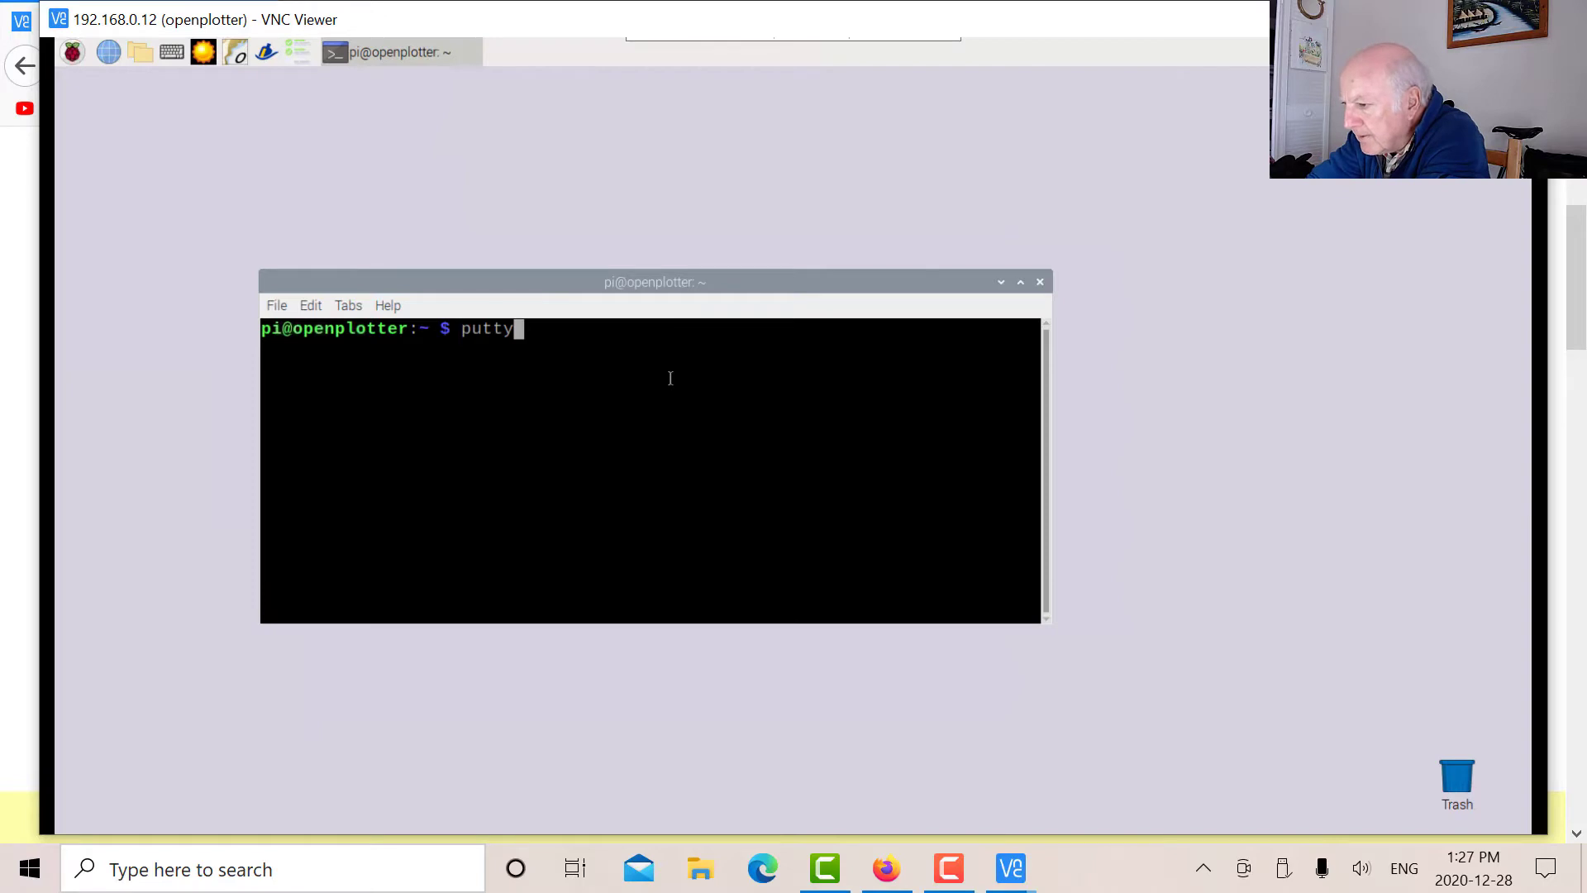
{"action": "key", "text": "Up"}
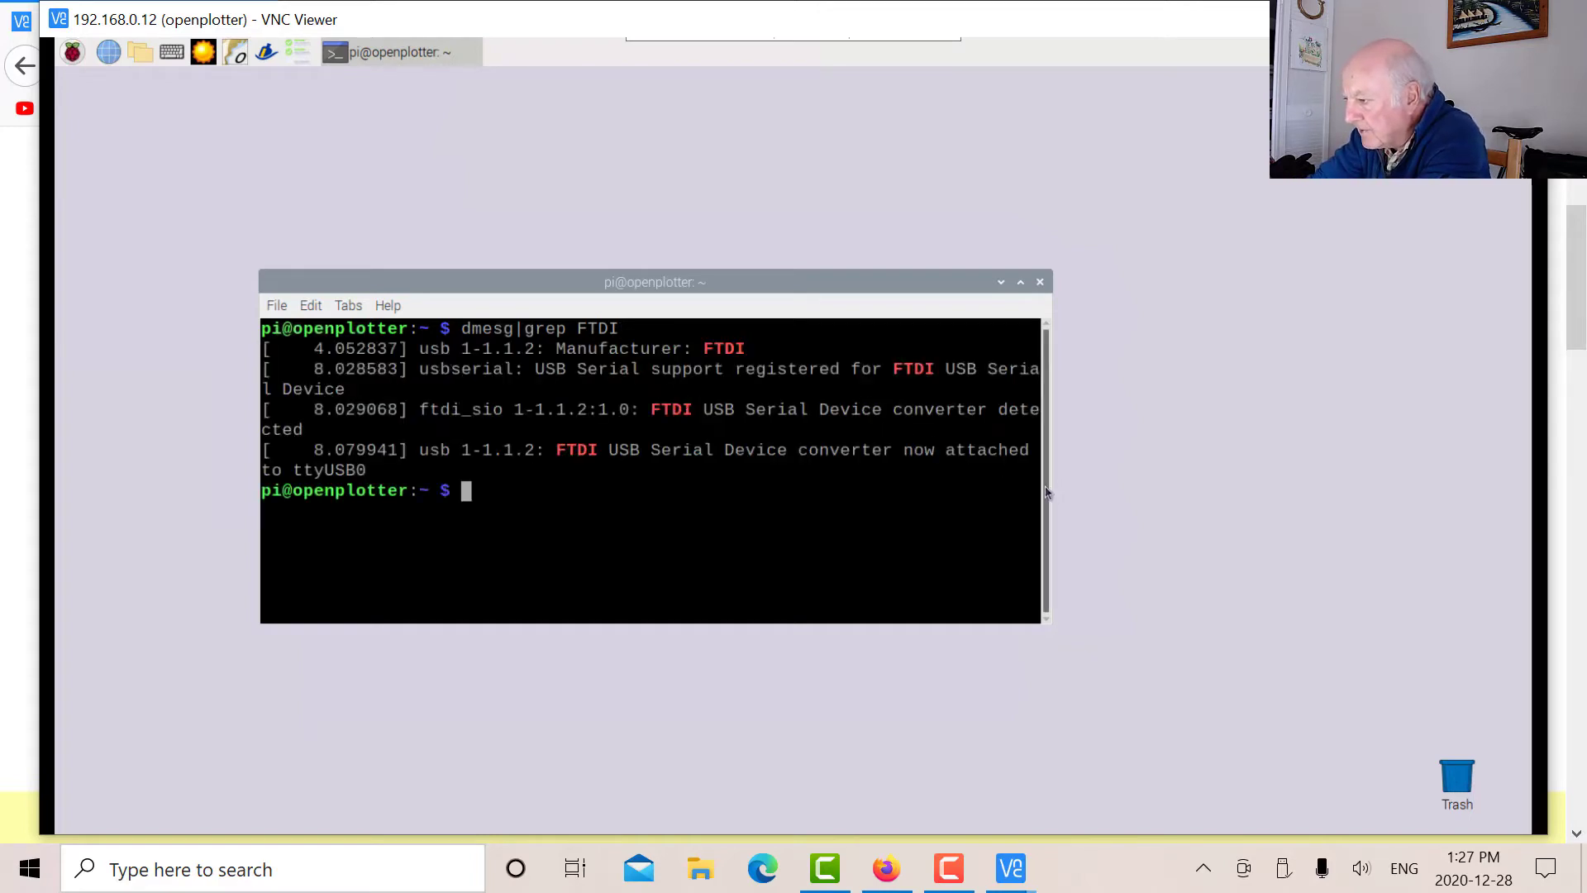
{"action": "left_click_drag", "start_coordinate": [1050, 484], "coordinate": [1270, 509]}
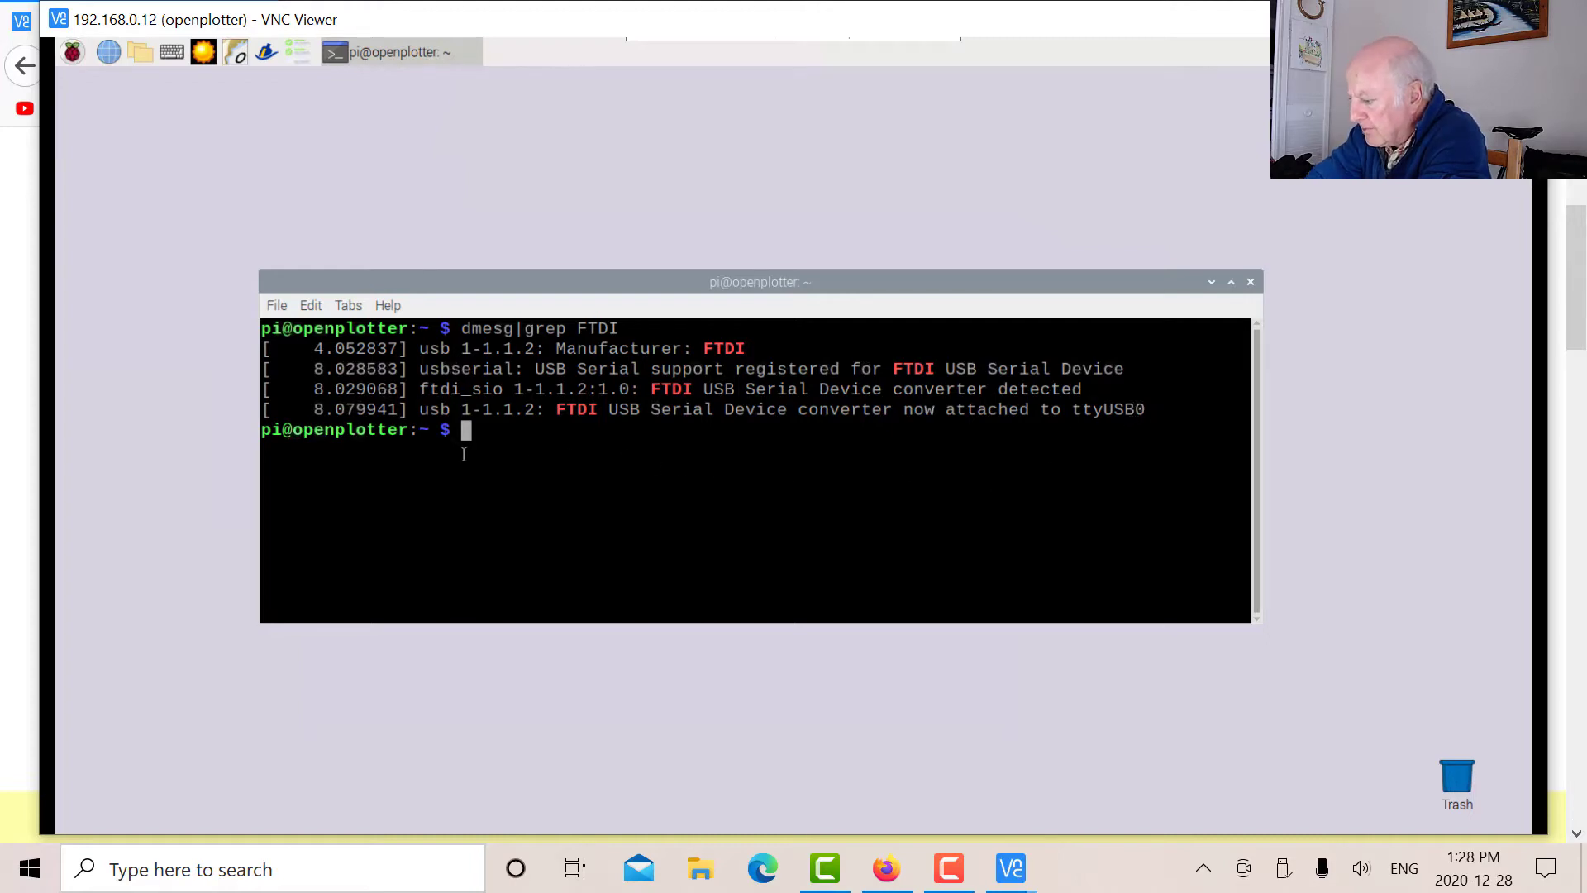
{"action": "key", "text": "Up"}
{"action": "key", "text": "Up"}
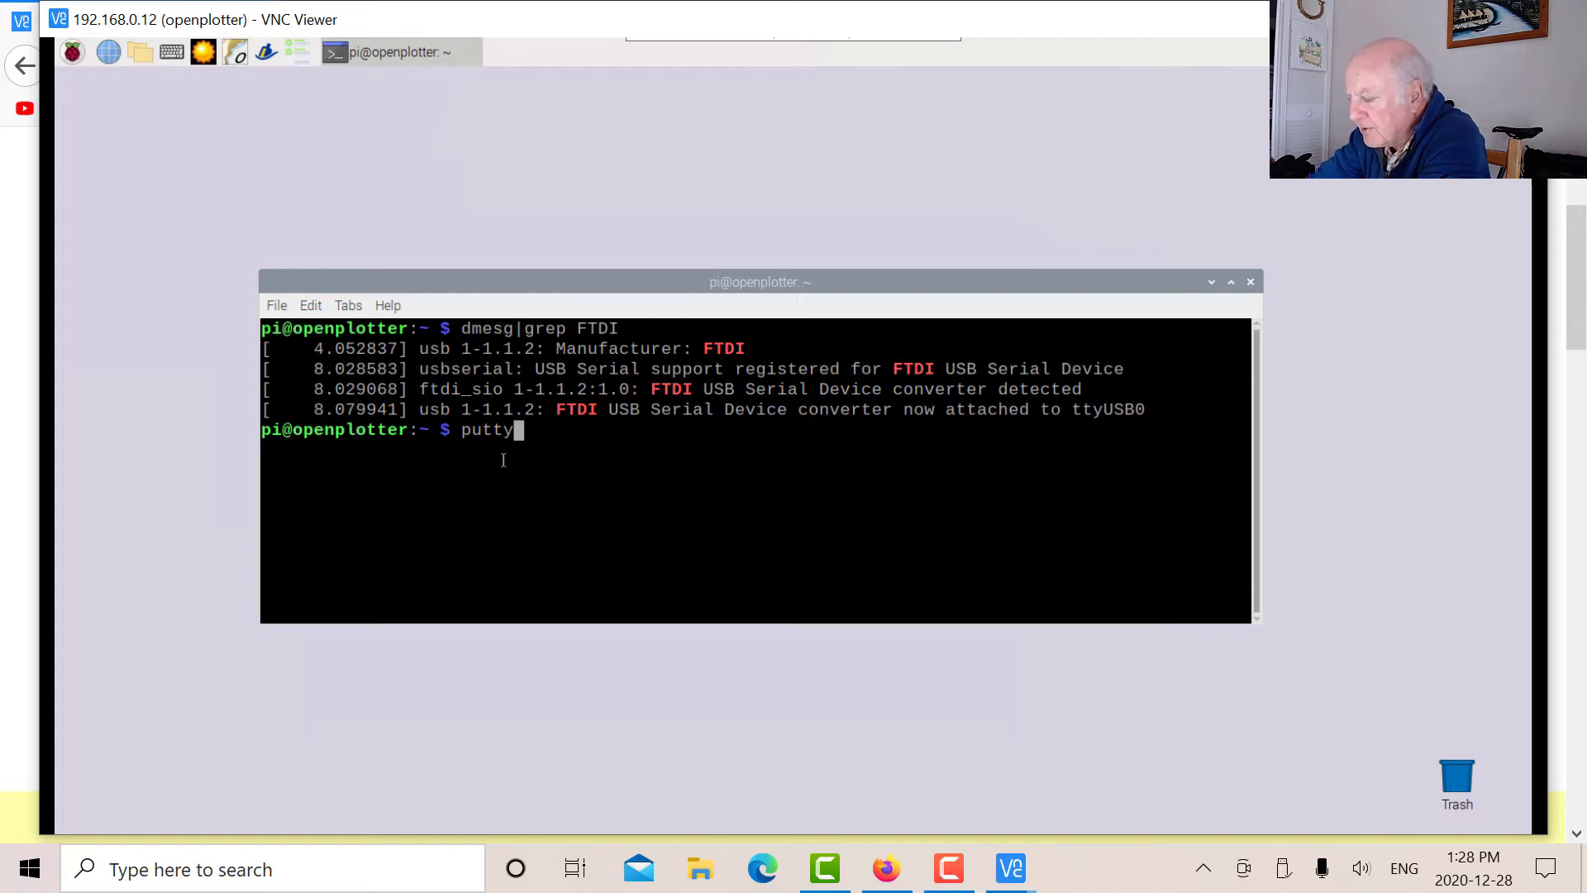
{"action": "key", "text": "Return"}
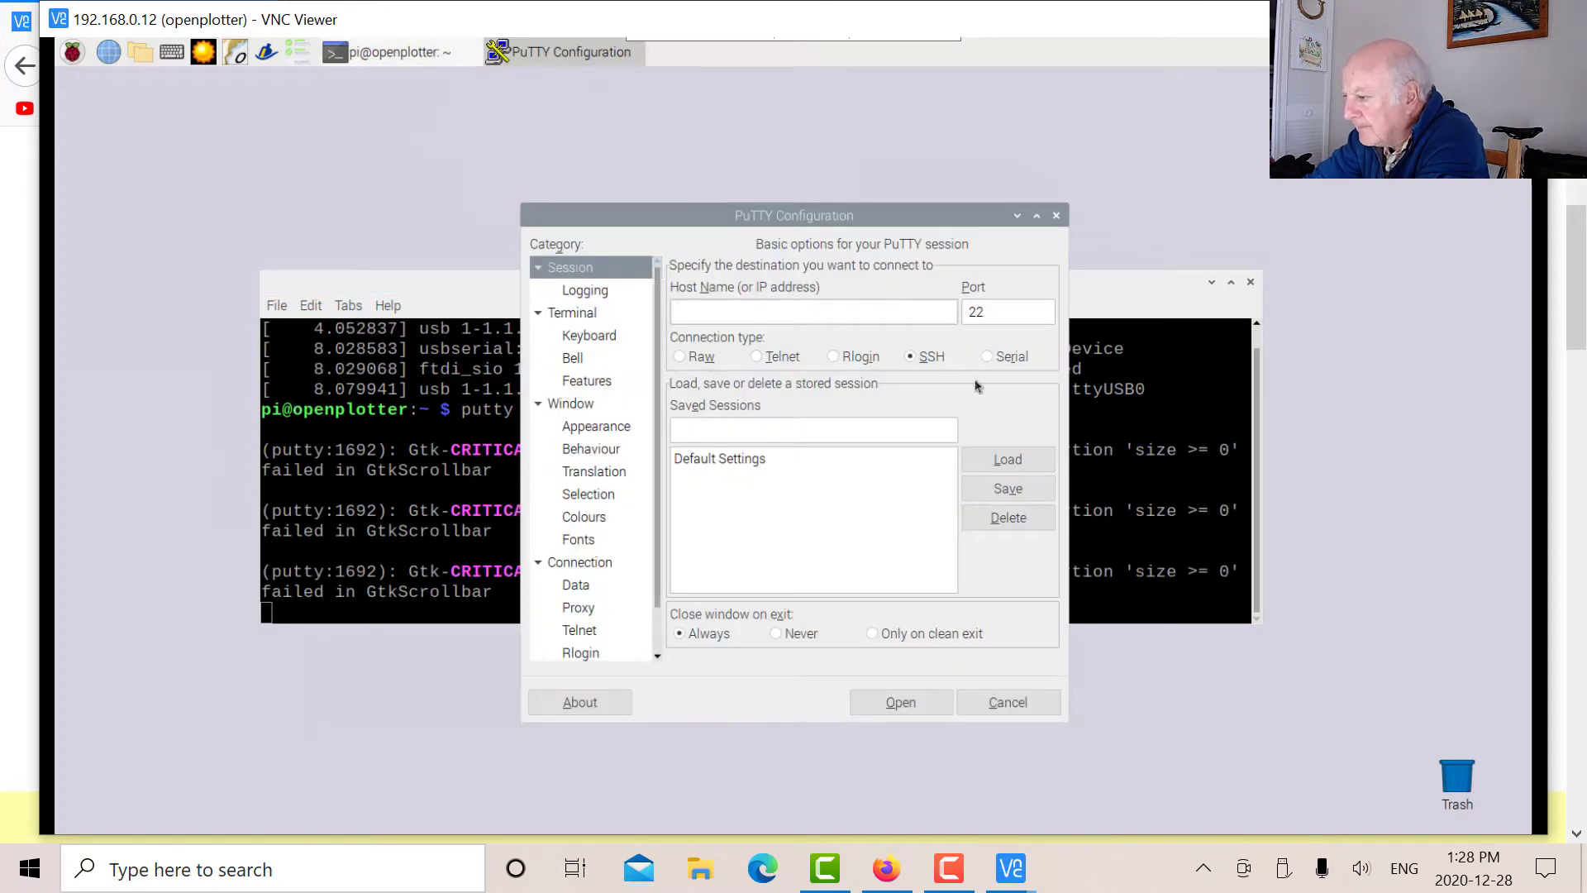
Open a PuTTY Serial session on /dev/ttyUSB0 at 4800 baud.
{"action": "left_click", "coordinate": [987, 358]}
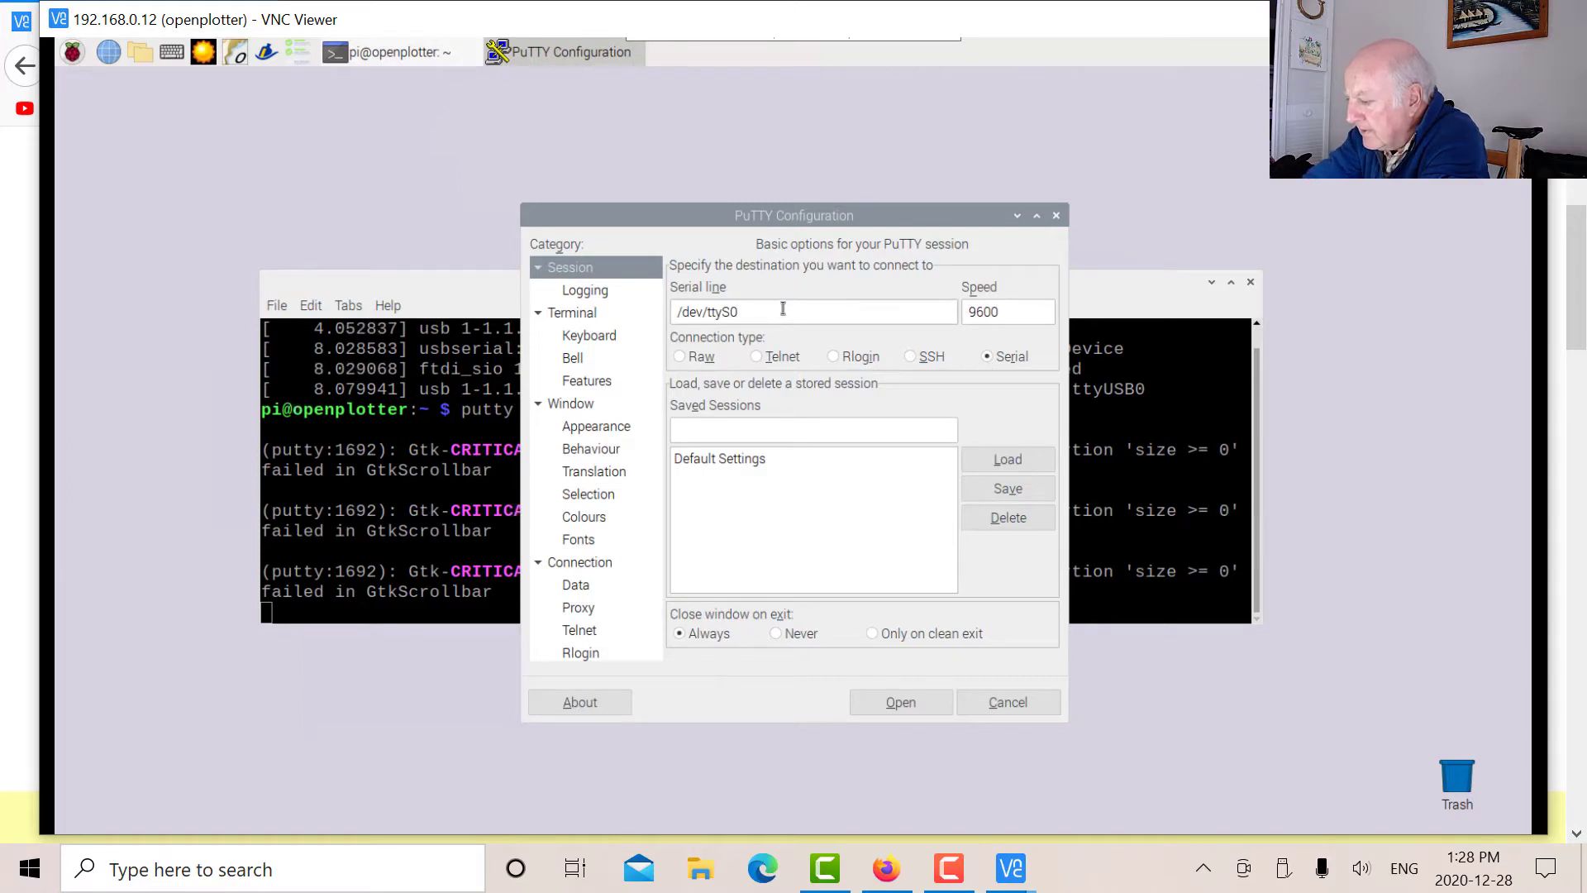
{"action": "key", "text": "BackSpace"}
{"action": "key", "text": "BackSpace"}
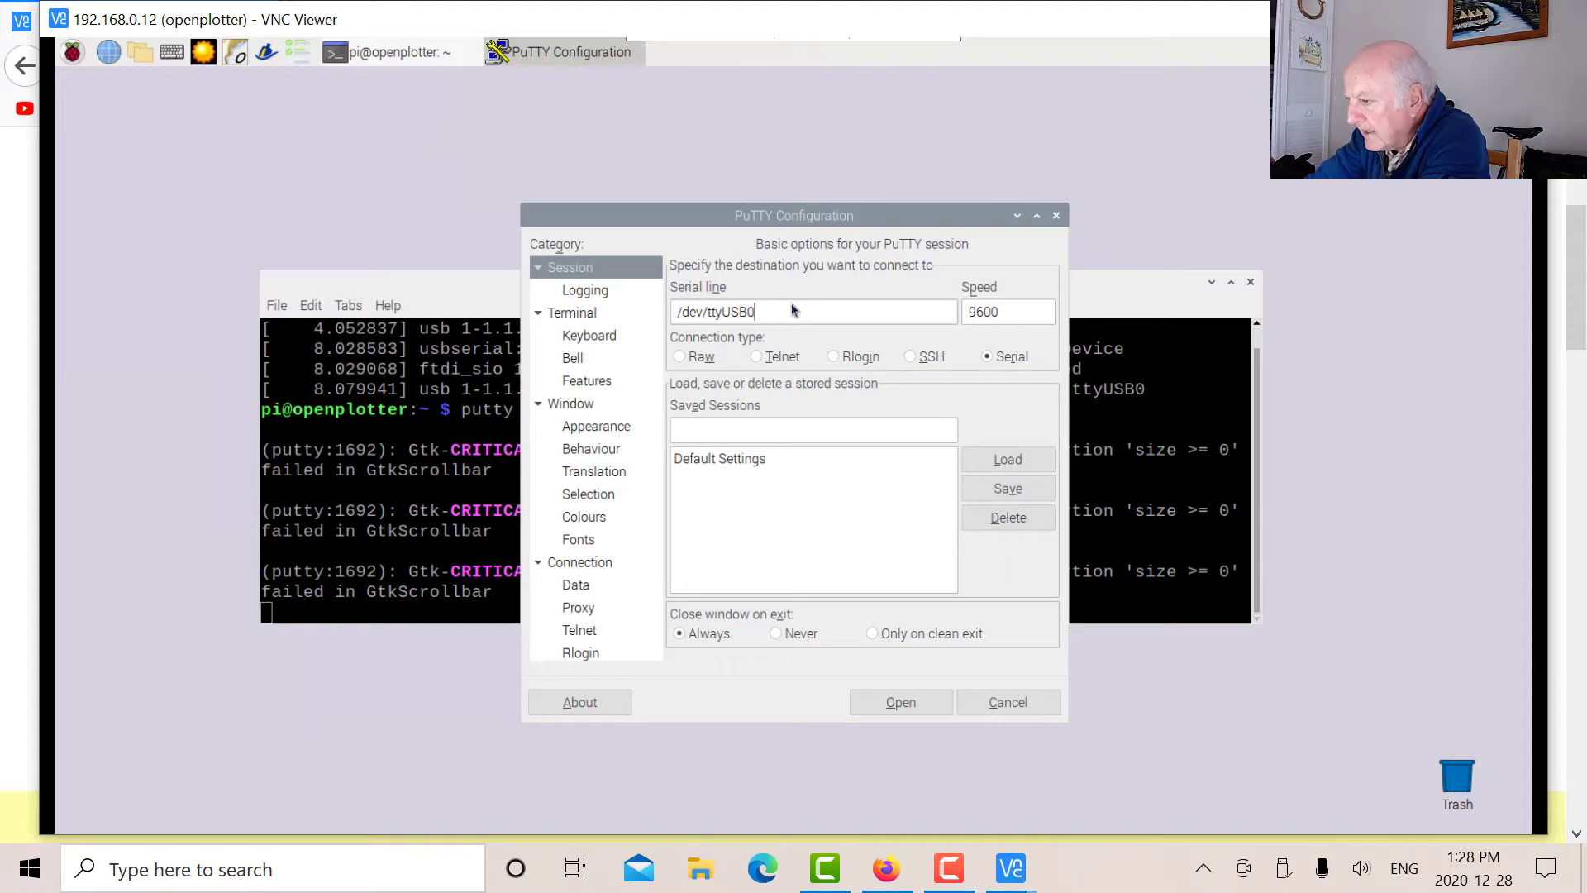
{"action": "double_click", "coordinate": [1007, 314]}
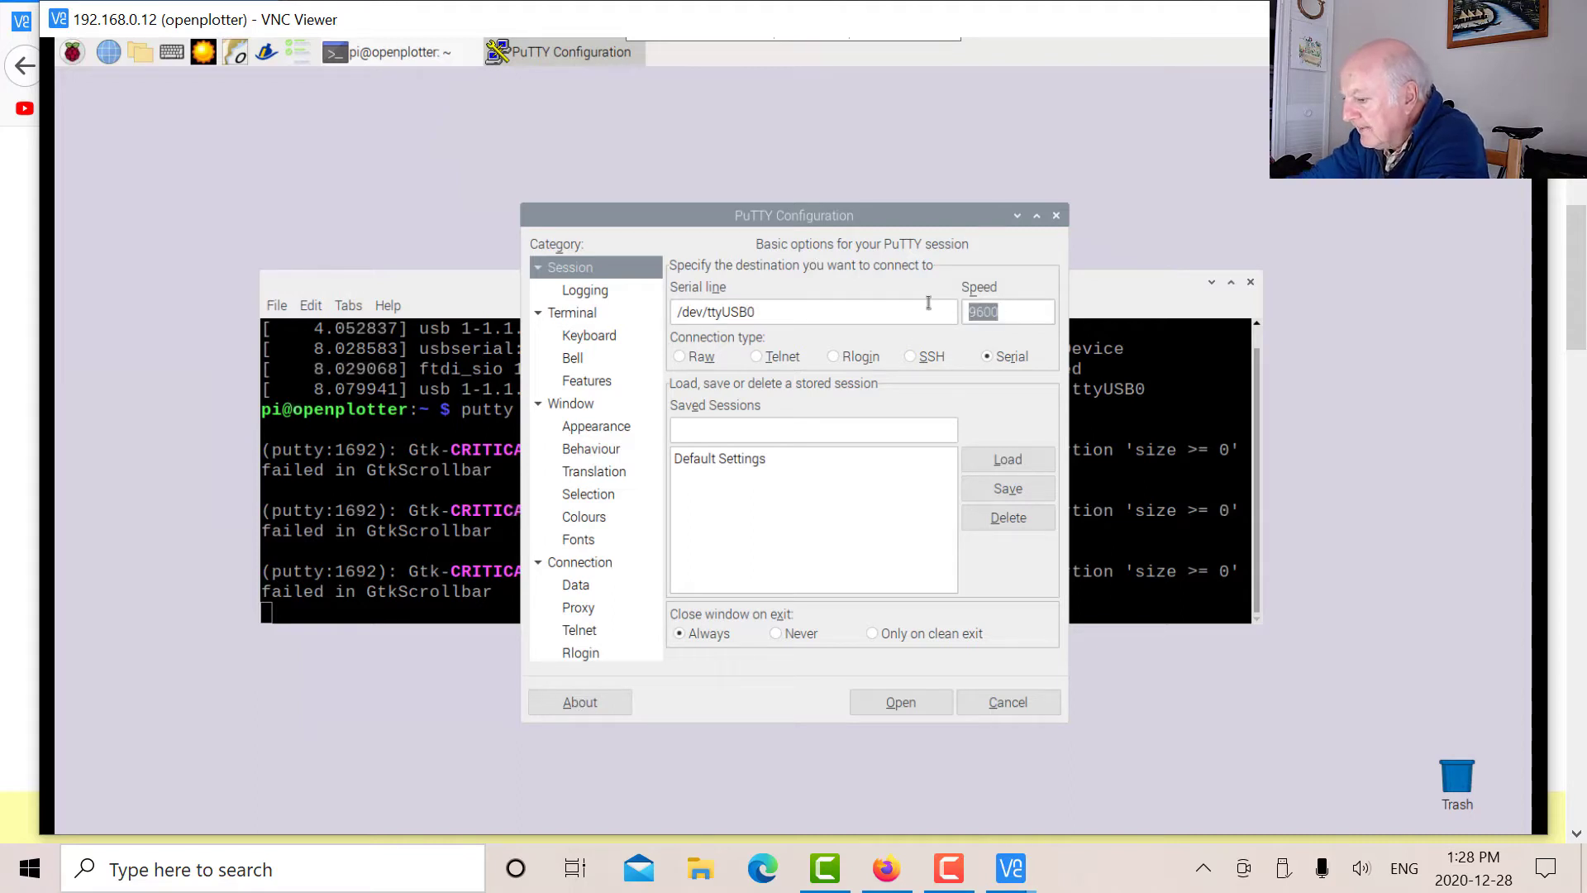
{"action": "type", "text": "48"}
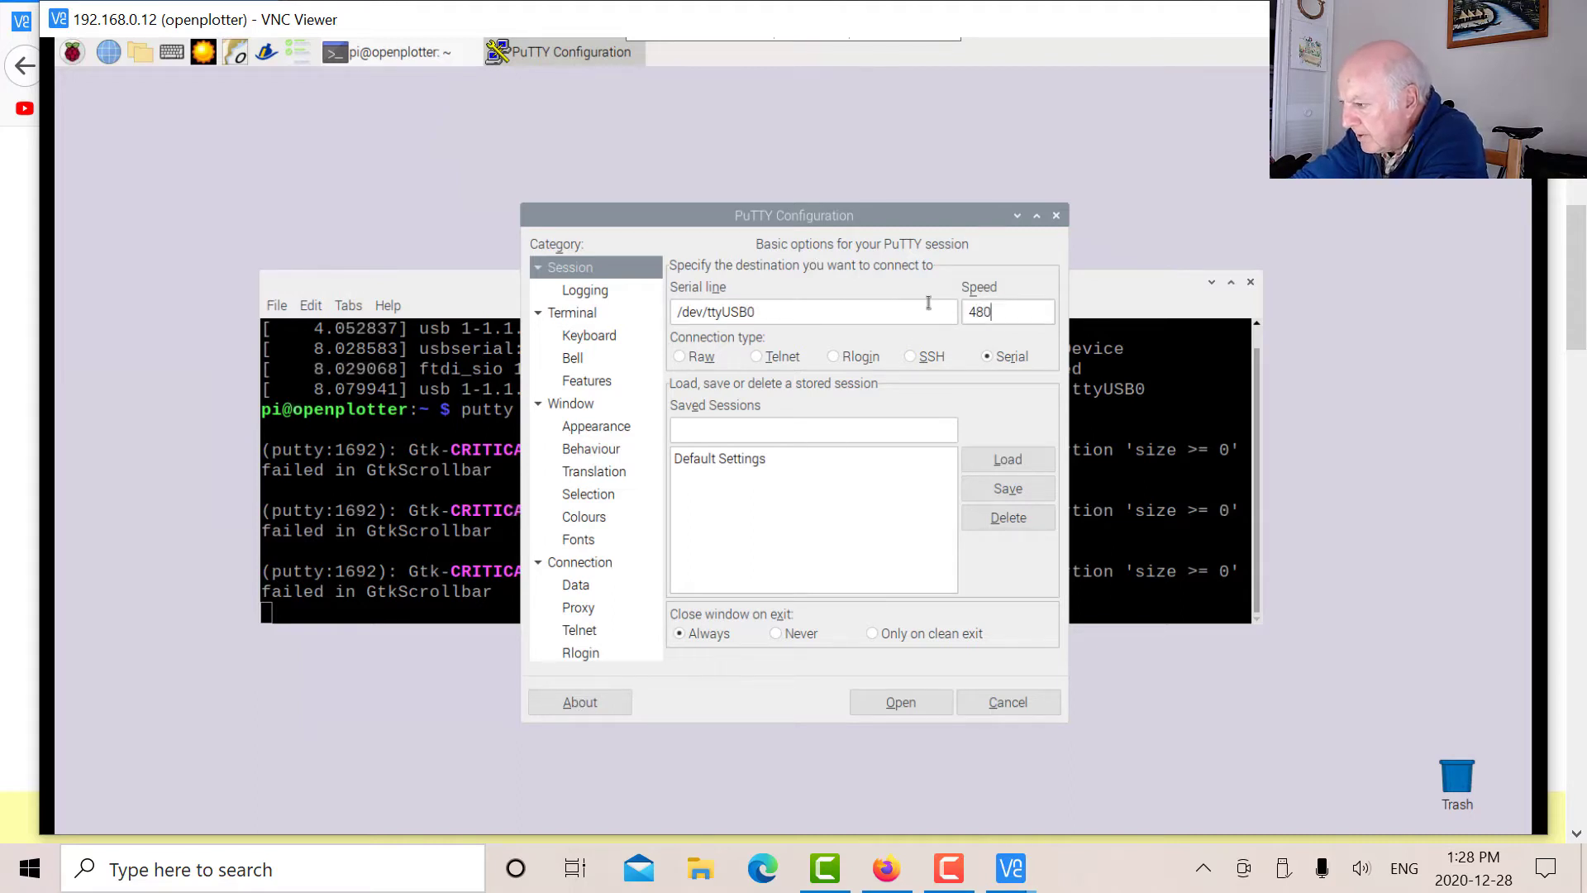
{"action": "left_click", "coordinate": [908, 708]}
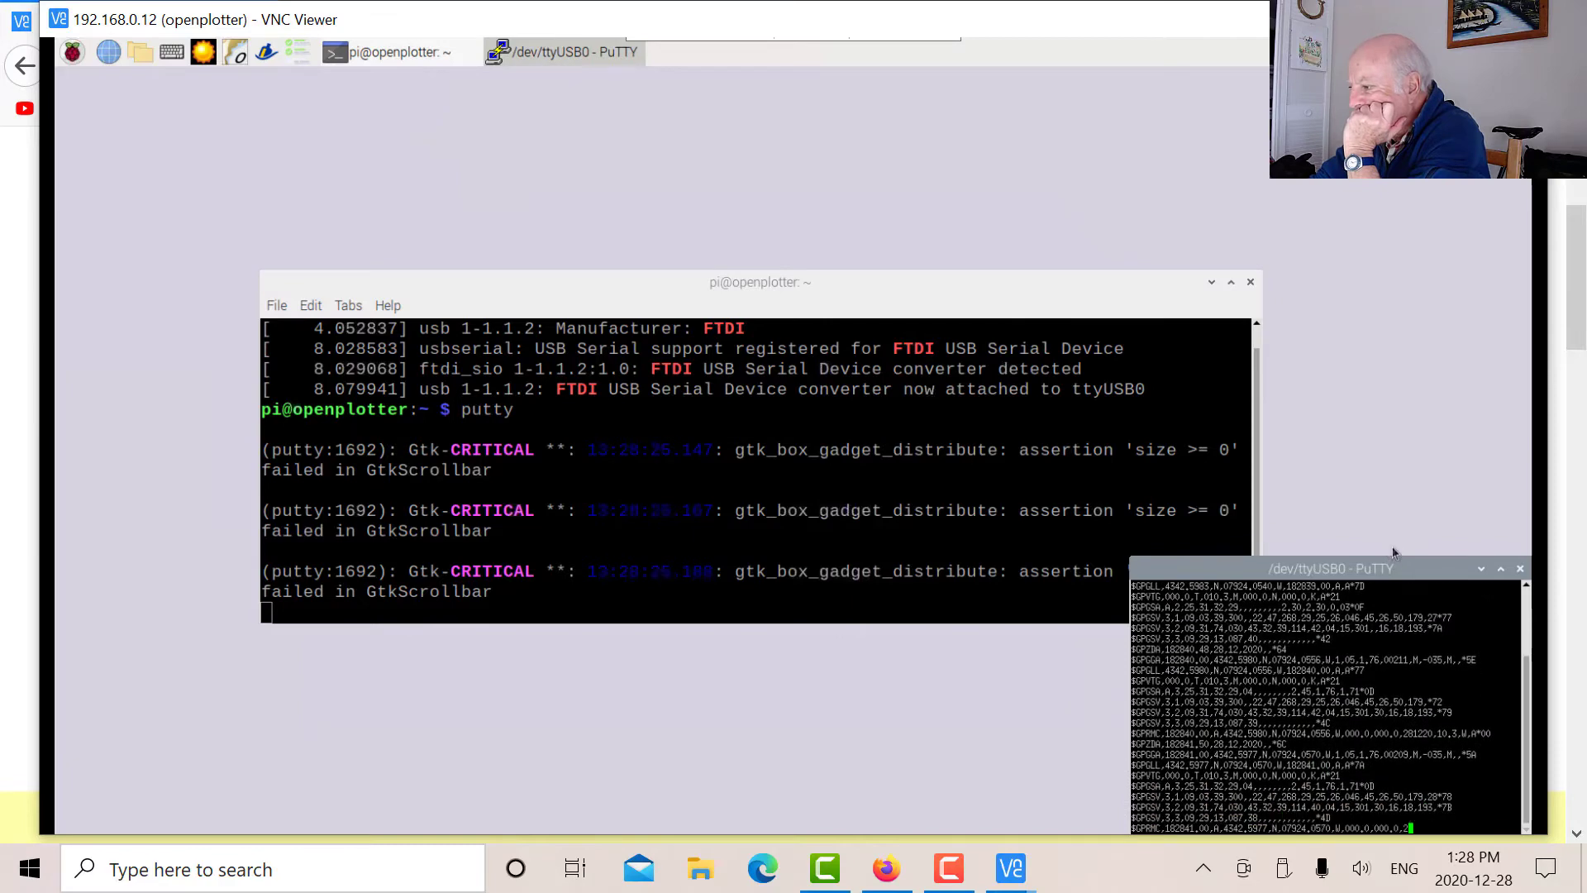
Close the PuTTY GPS session, confirming Yes on exit, and close the LXTerminal window.
{"action": "left_click_drag", "start_coordinate": [1403, 578], "coordinate": [1300, 136]}
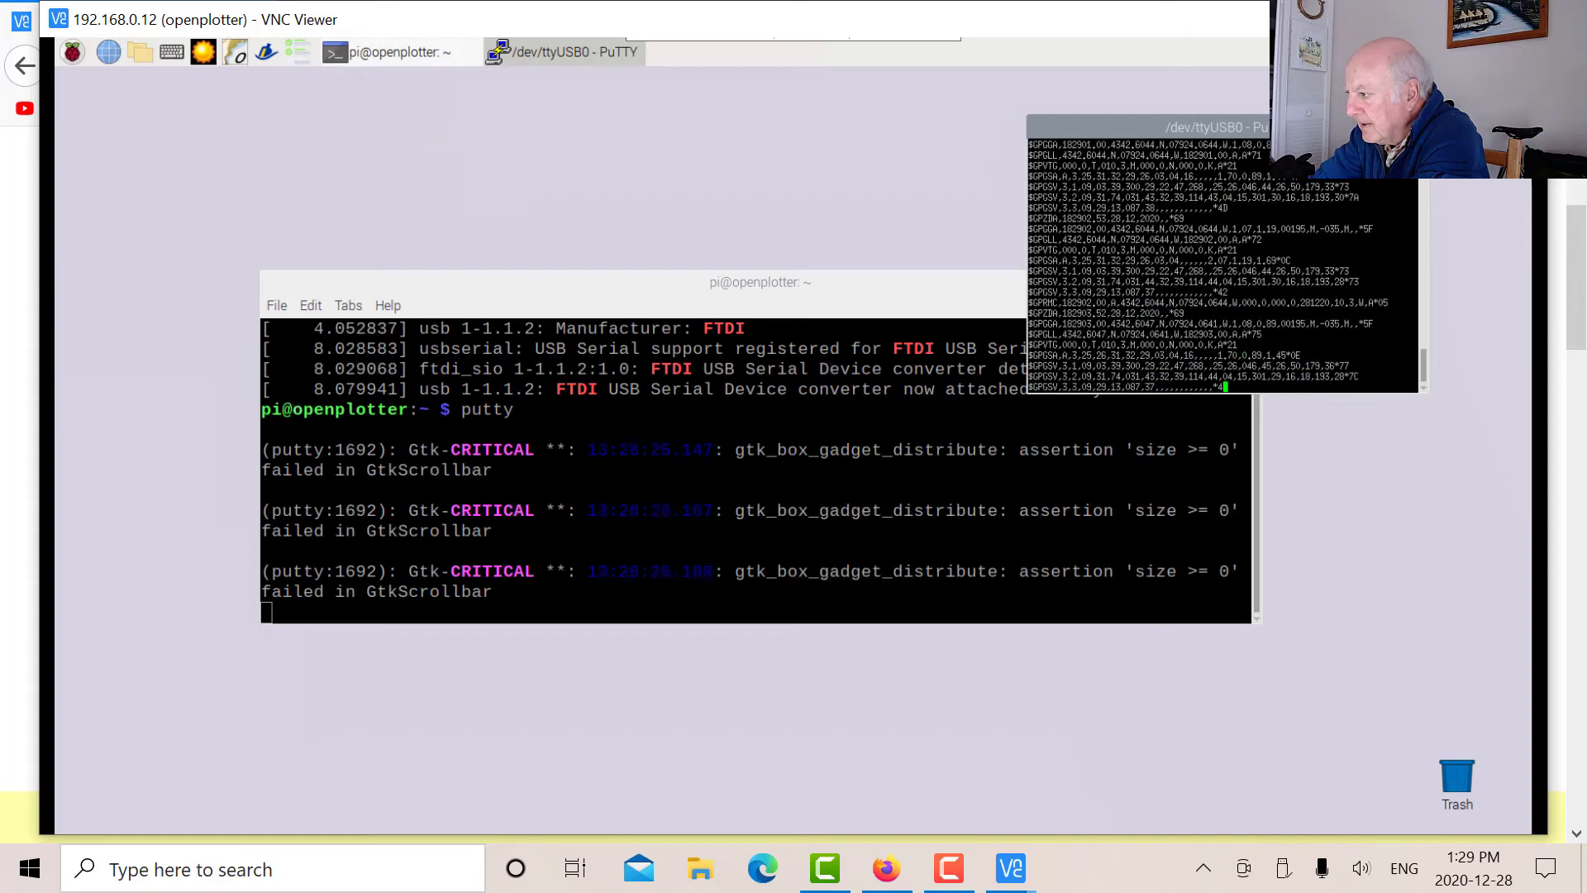
{"action": "key", "text": "alt+F4"}
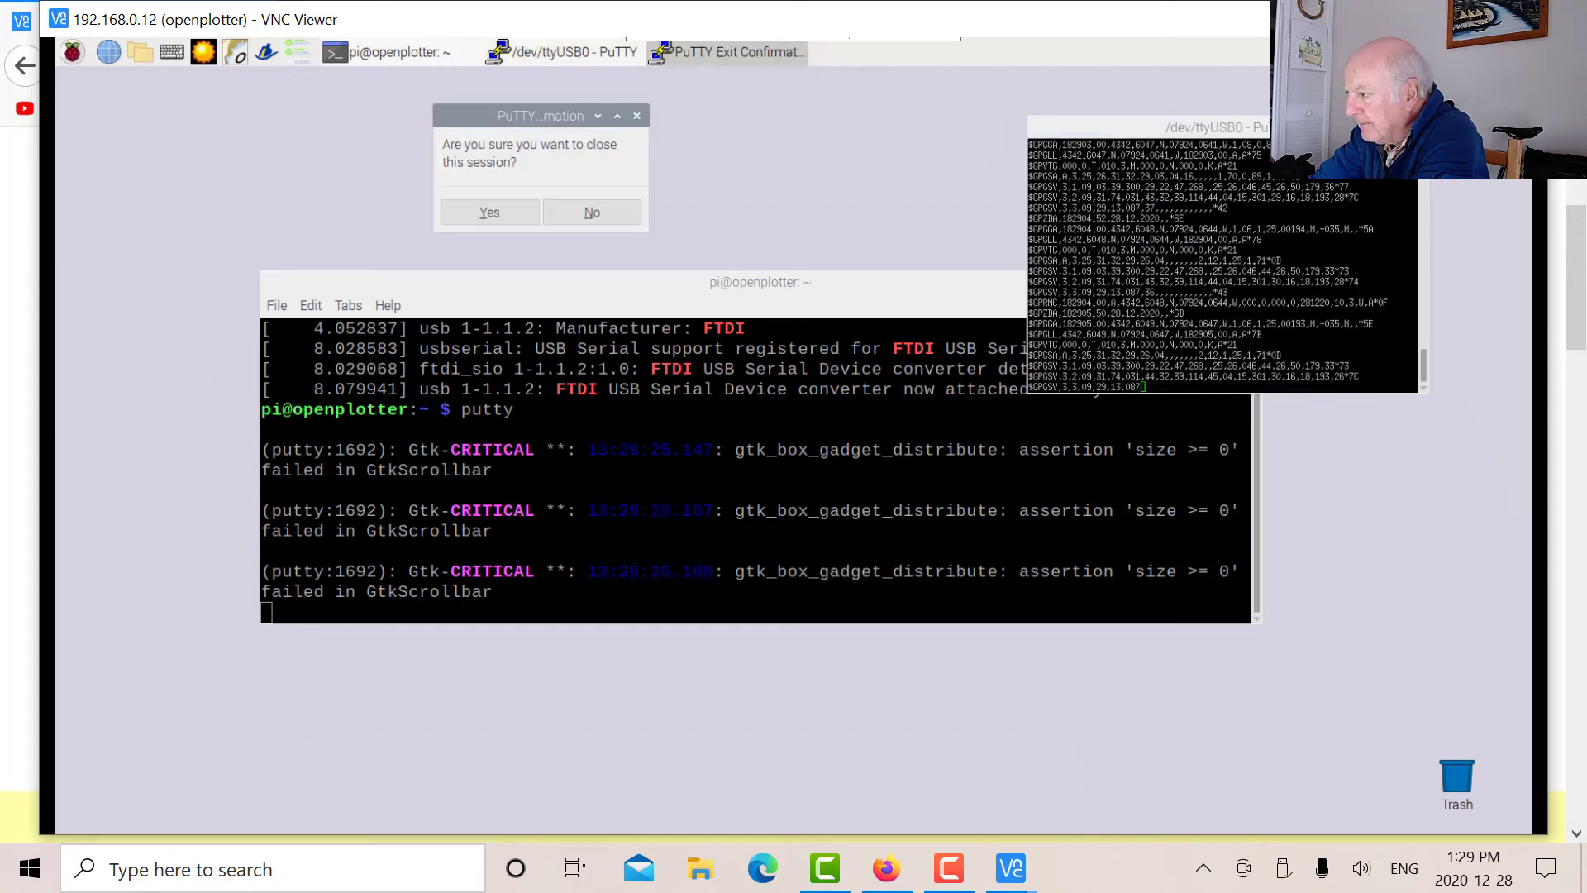
{"action": "left_click", "coordinate": [491, 214]}
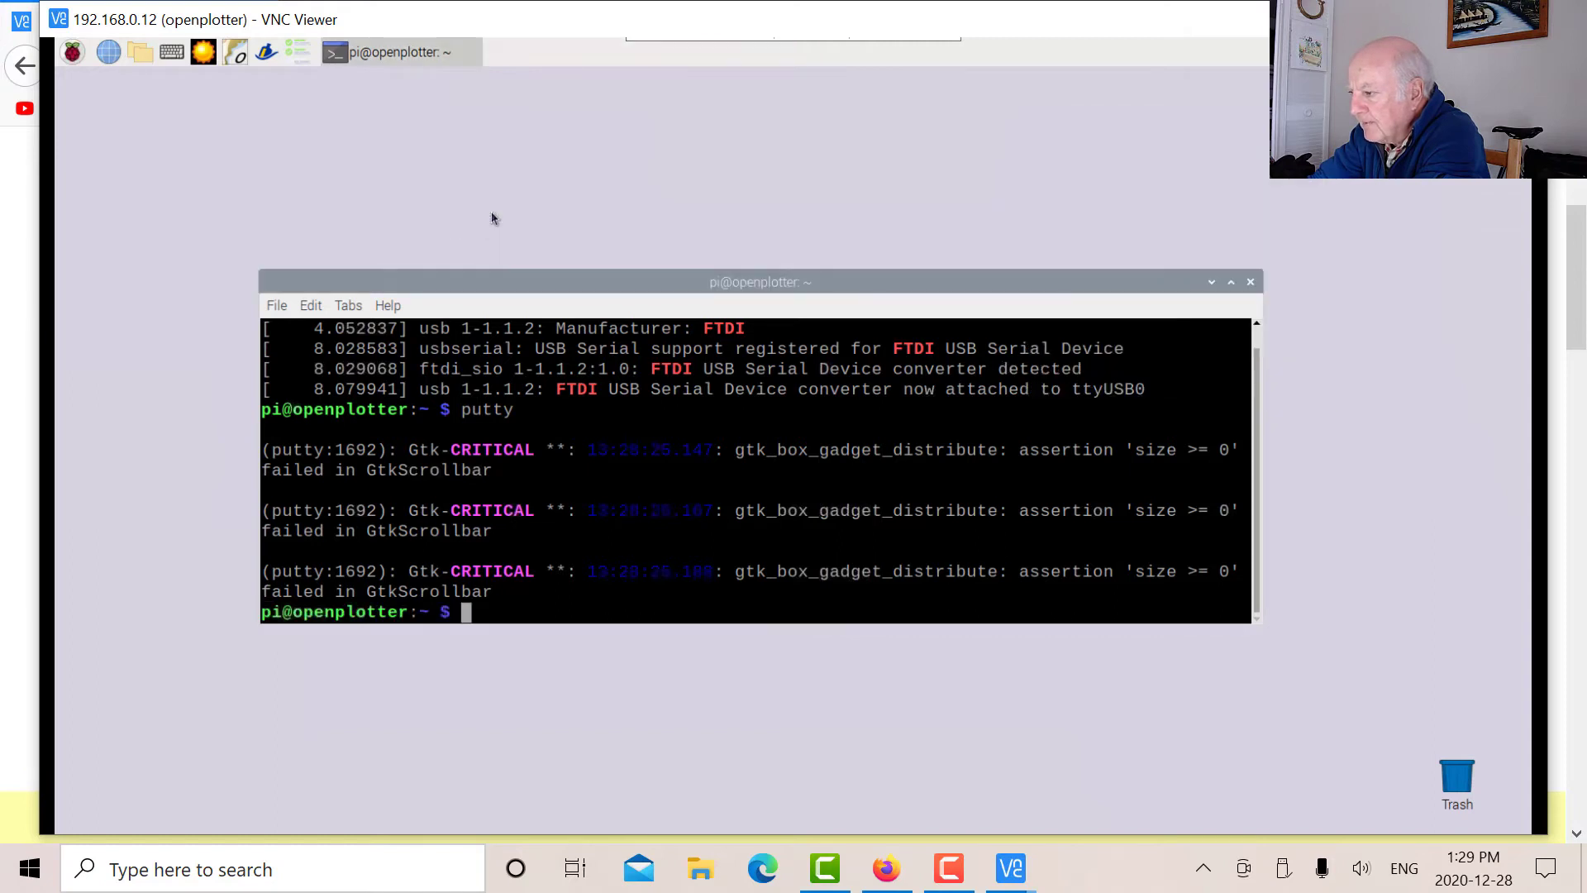
{"action": "left_click", "coordinate": [1251, 283]}
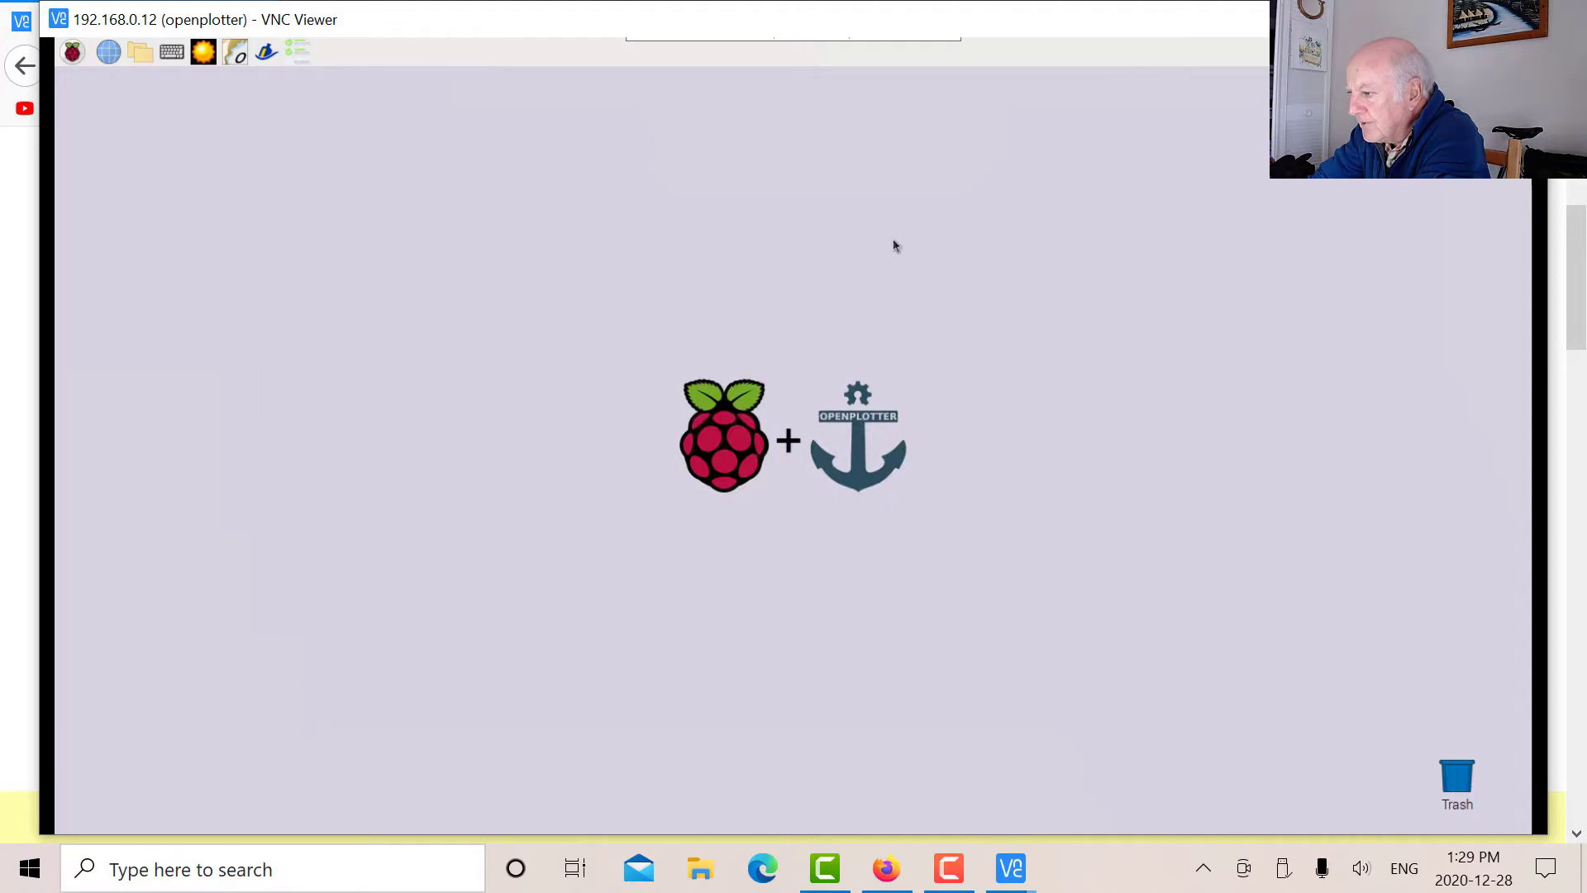
Launch OpenPlotter Serial from the Menu > OpenPlotter submenu.
{"action": "left_click", "coordinate": [73, 54]}
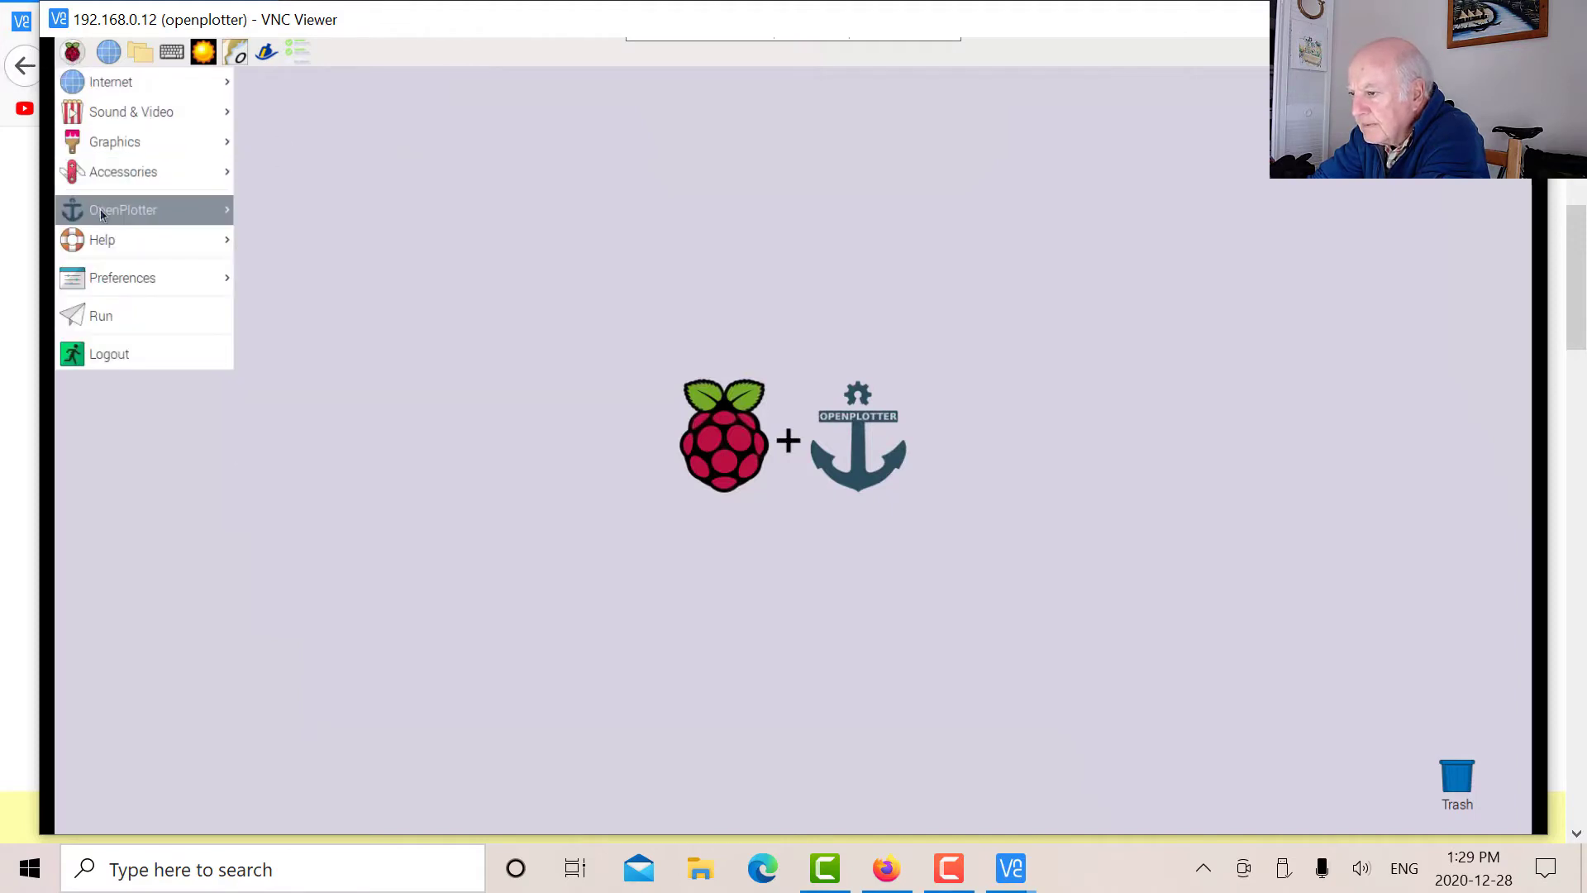
{"action": "mouse_move", "coordinate": [101, 214]}
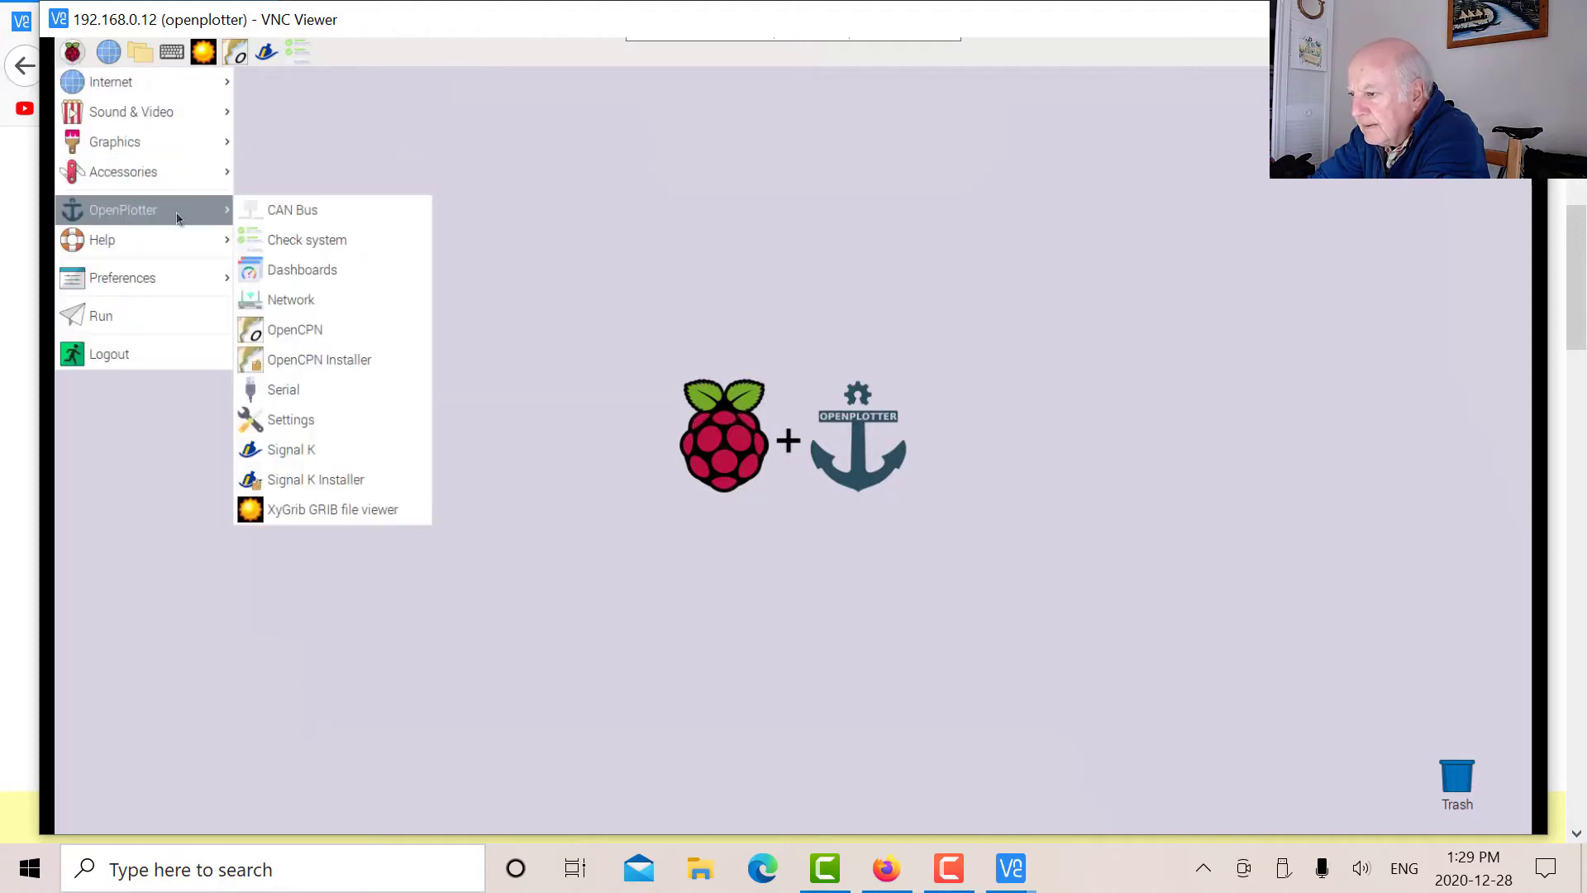
{"action": "left_click", "coordinate": [324, 403]}
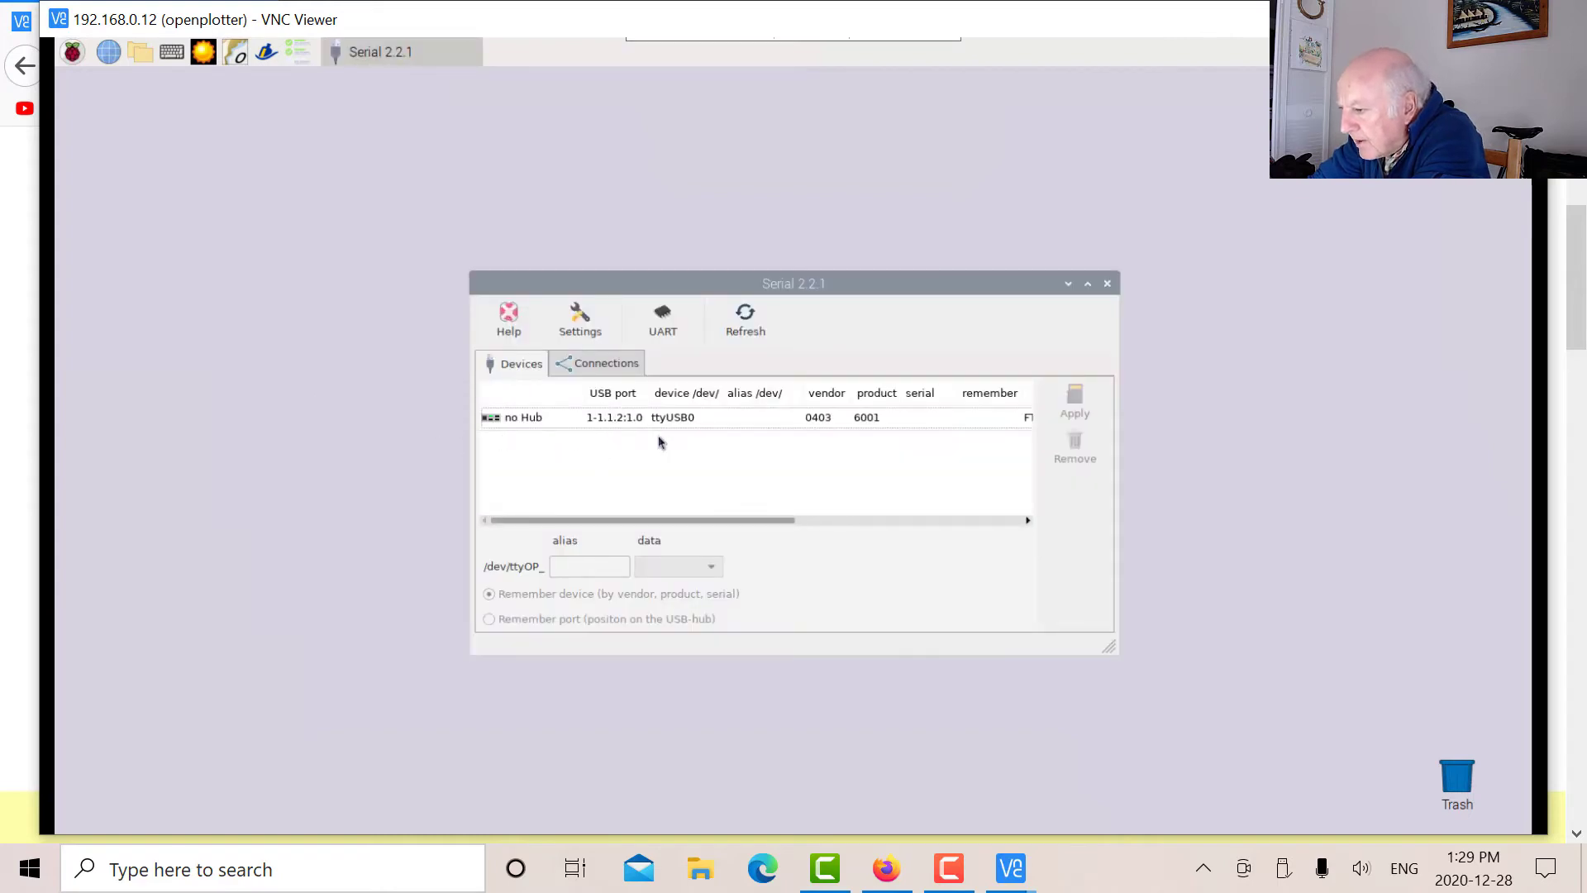
Give ttyUSB0 the alias ttyOP_gpstrim with NMEA 0183 data and apply it.
{"action": "left_click", "coordinate": [768, 422]}
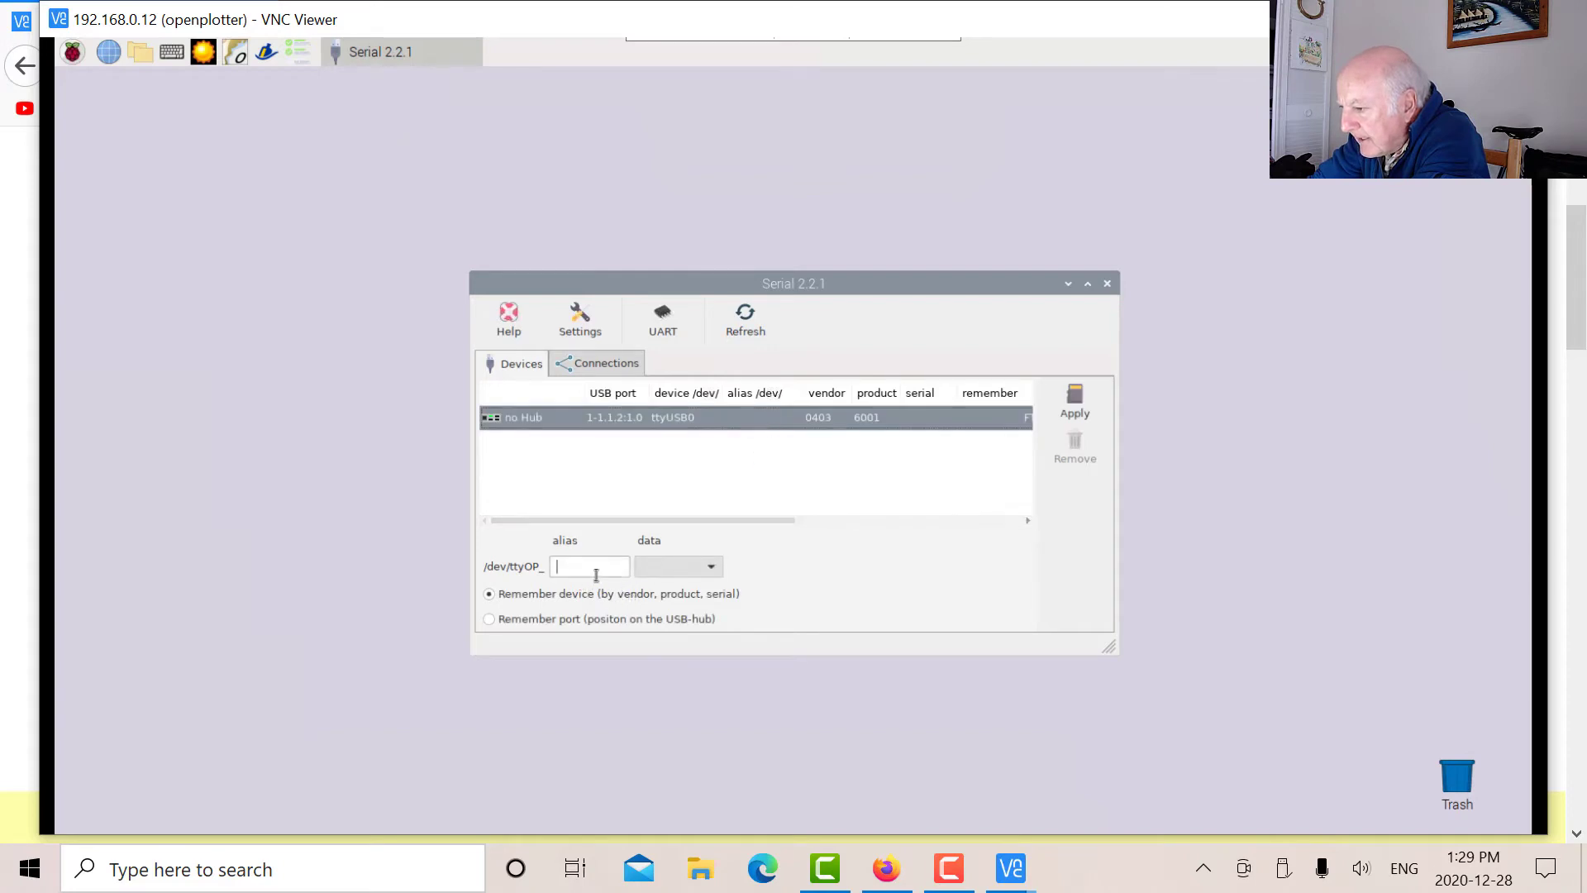
{"action": "type", "text": "gps"}
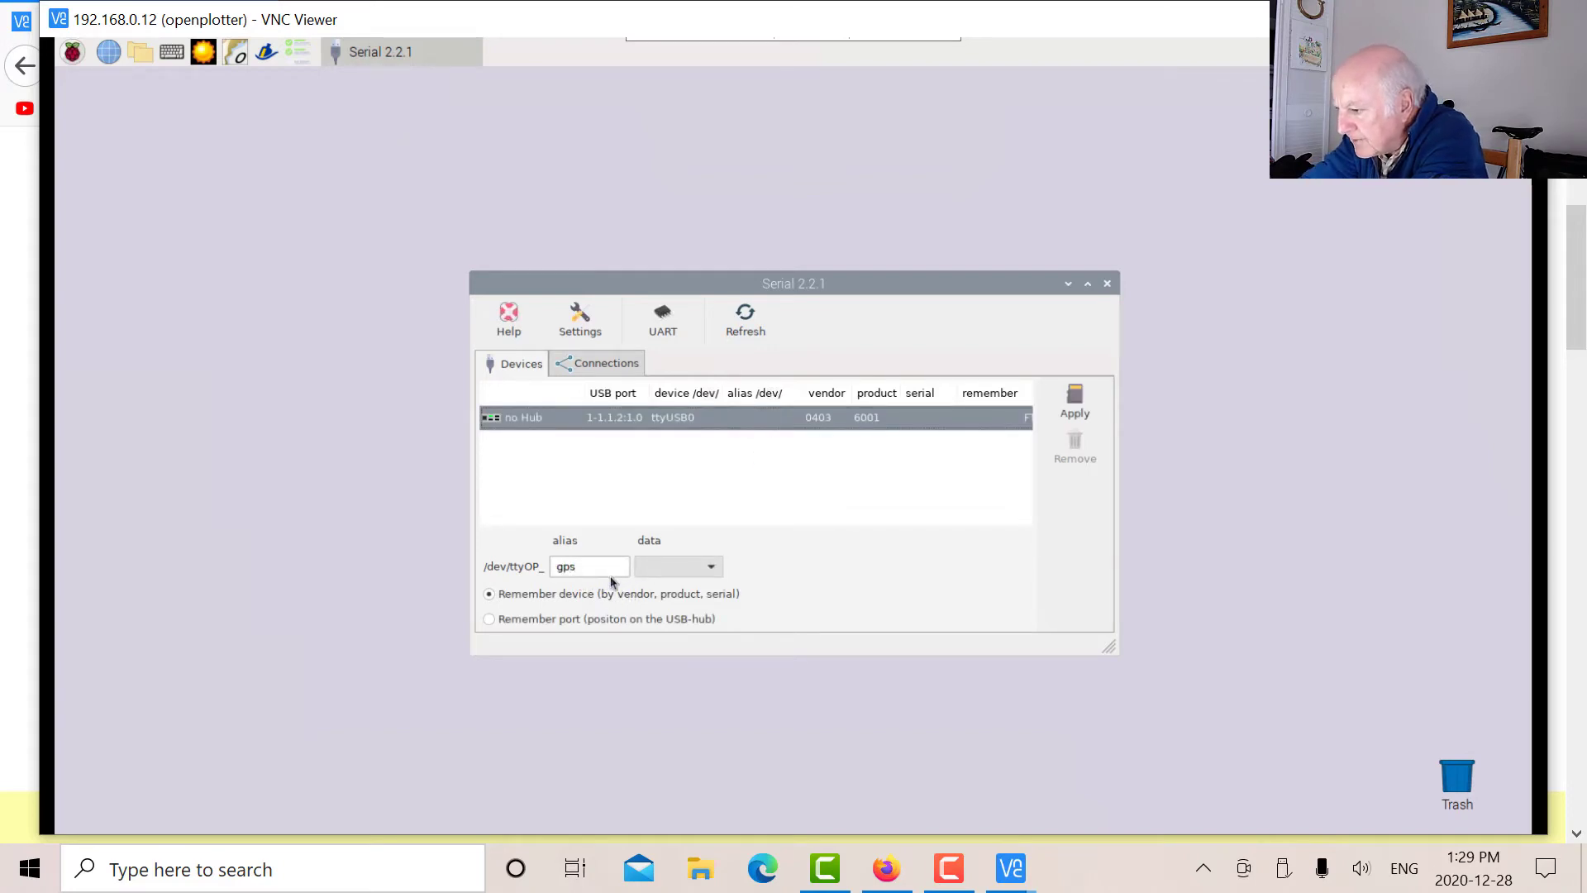
{"action": "type", "text": "trim"}
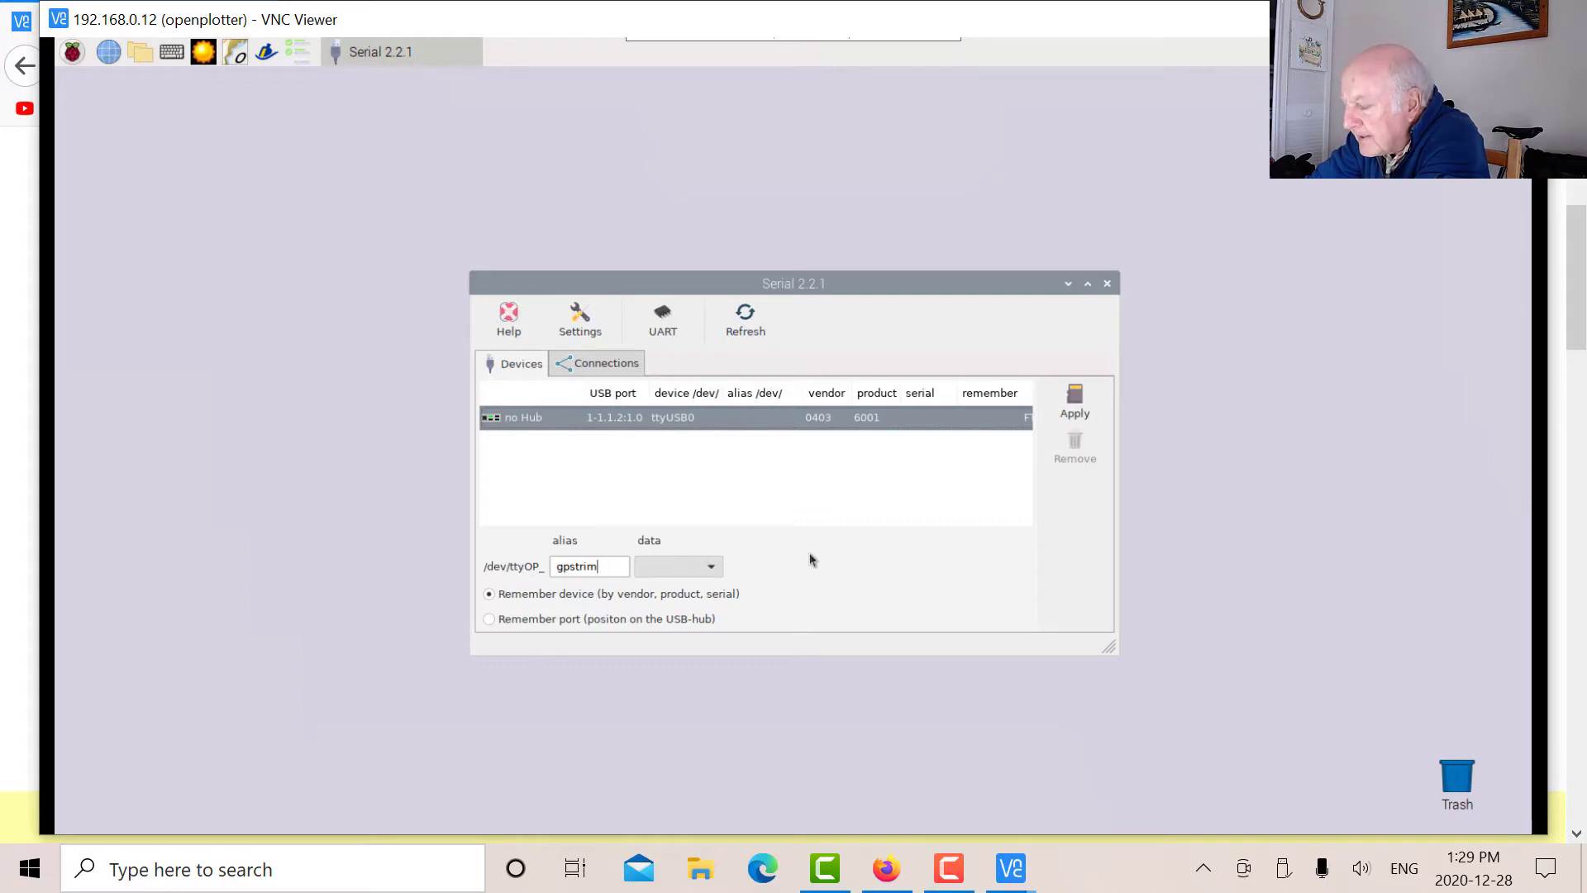
{"action": "left_click", "coordinate": [714, 572]}
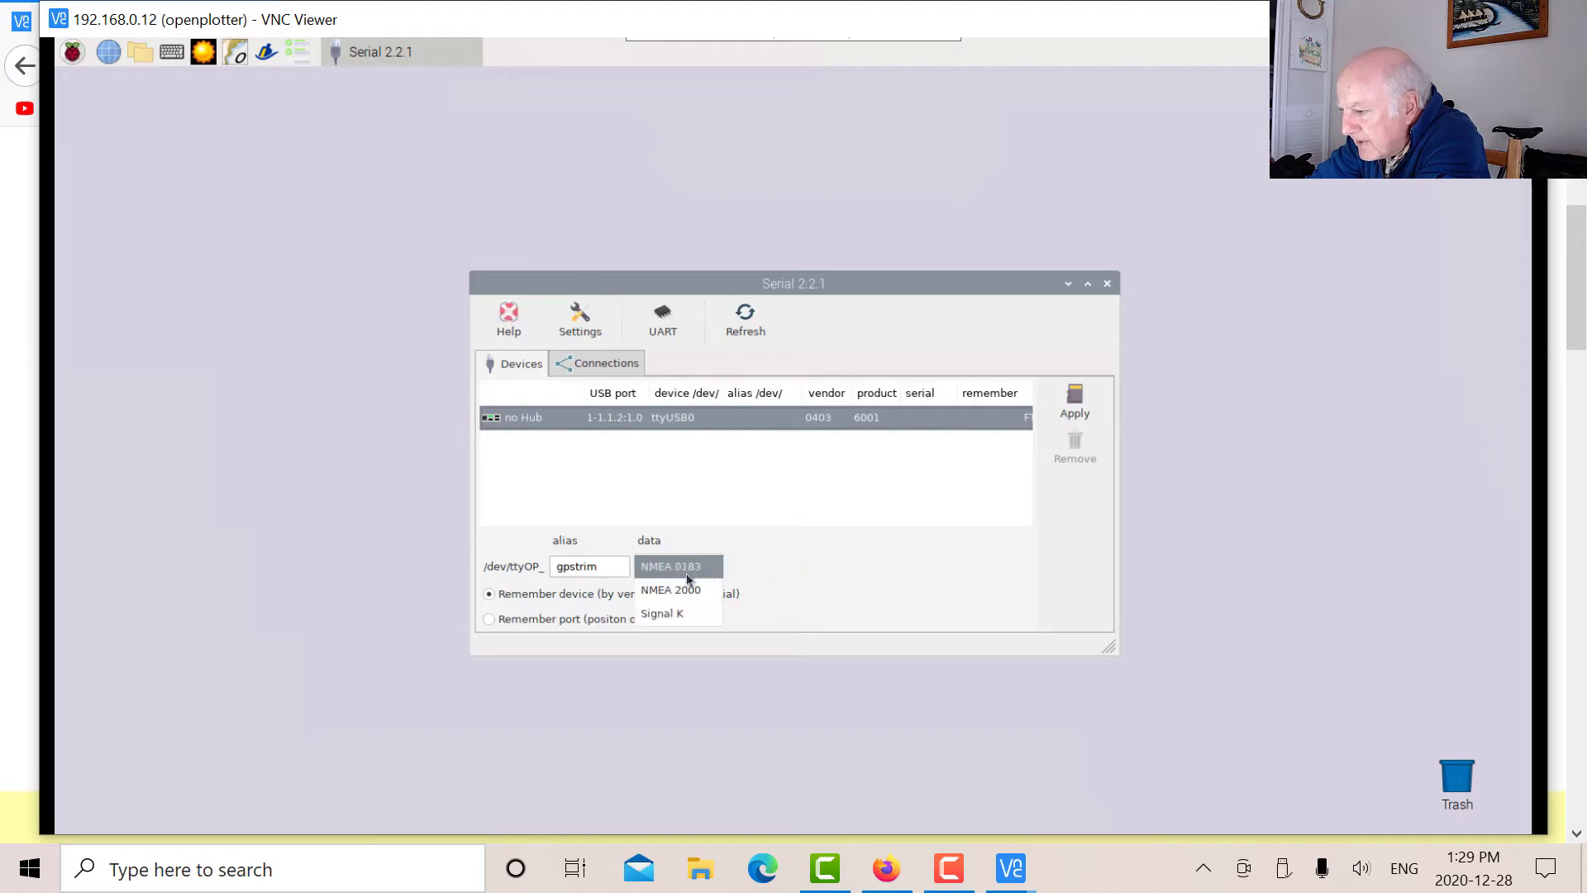
{"action": "left_click", "coordinate": [689, 576]}
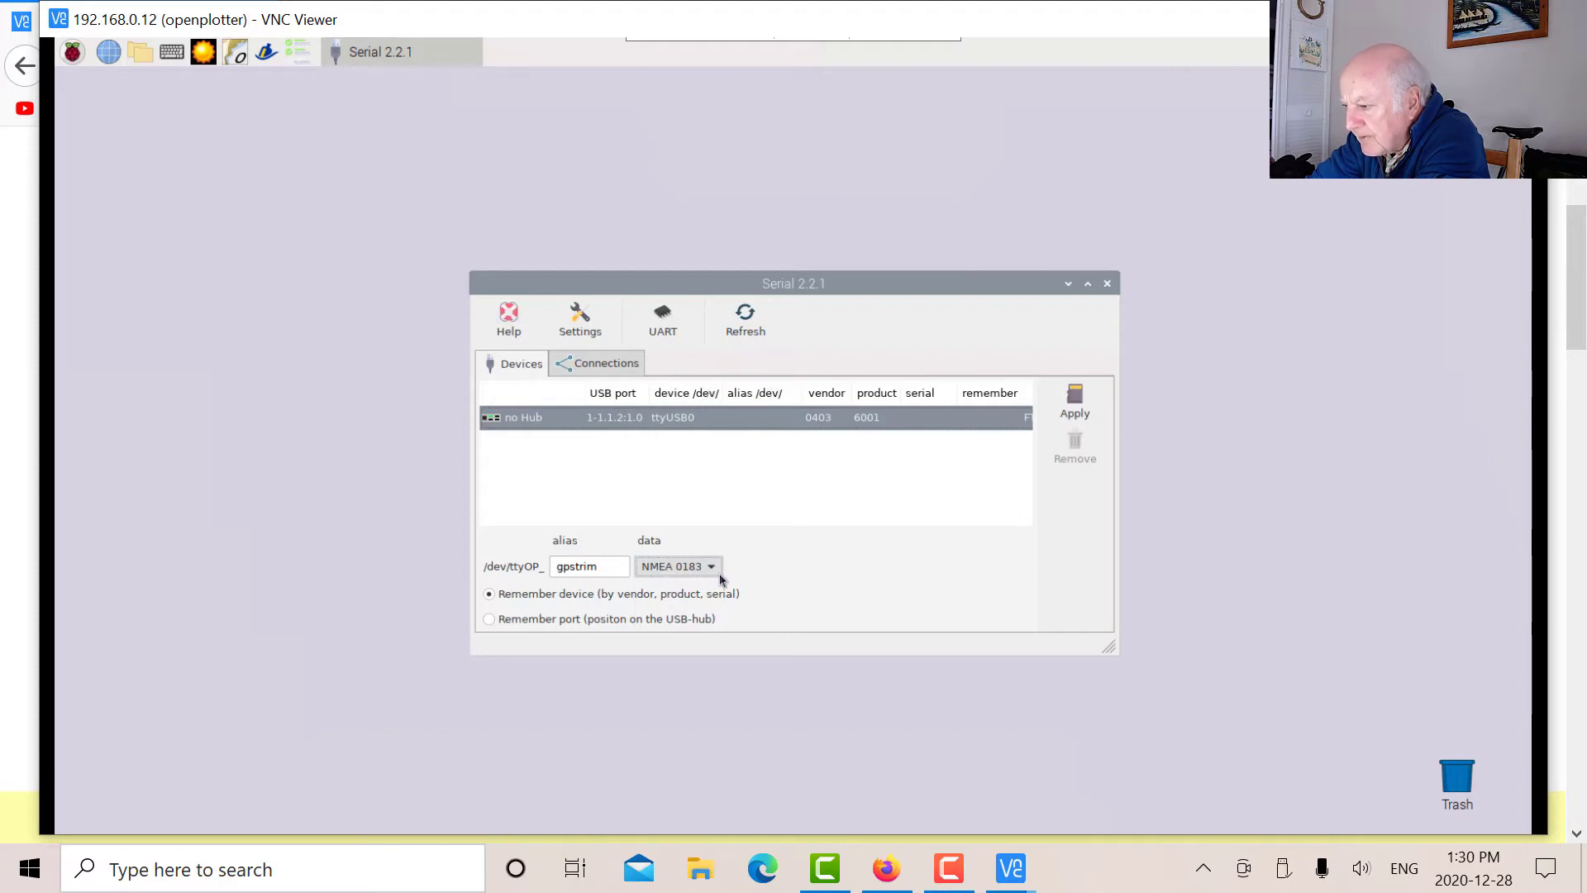
{"action": "left_click", "coordinate": [718, 572]}
{"action": "left_click", "coordinate": [704, 576]}
{"action": "left_click", "coordinate": [710, 570]}
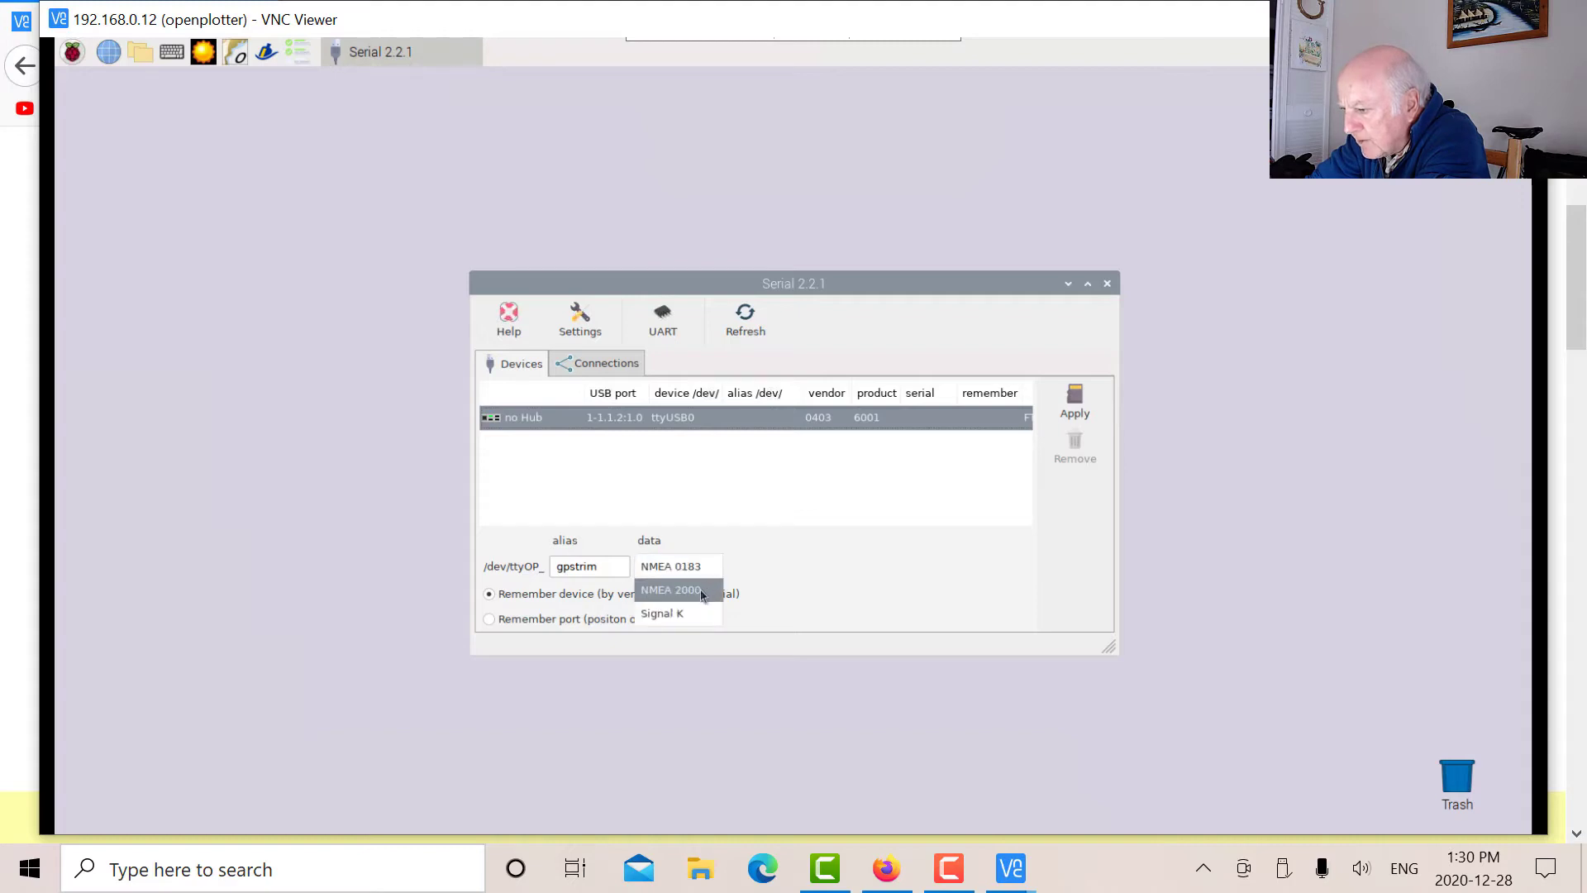
{"action": "left_click", "coordinate": [705, 574]}
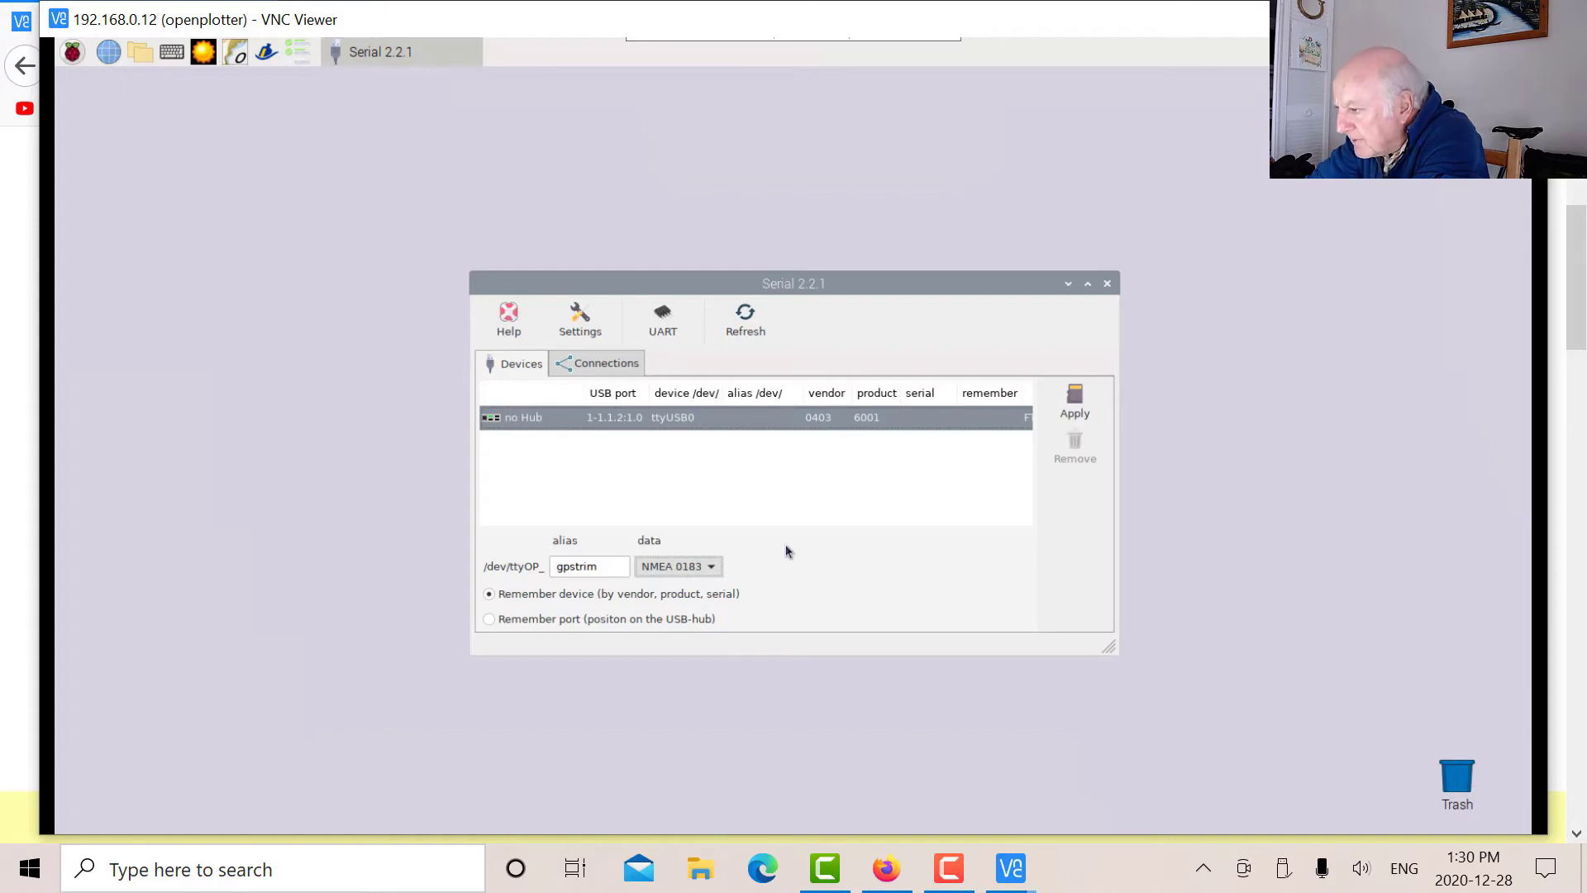
{"action": "left_click", "coordinate": [1076, 399]}
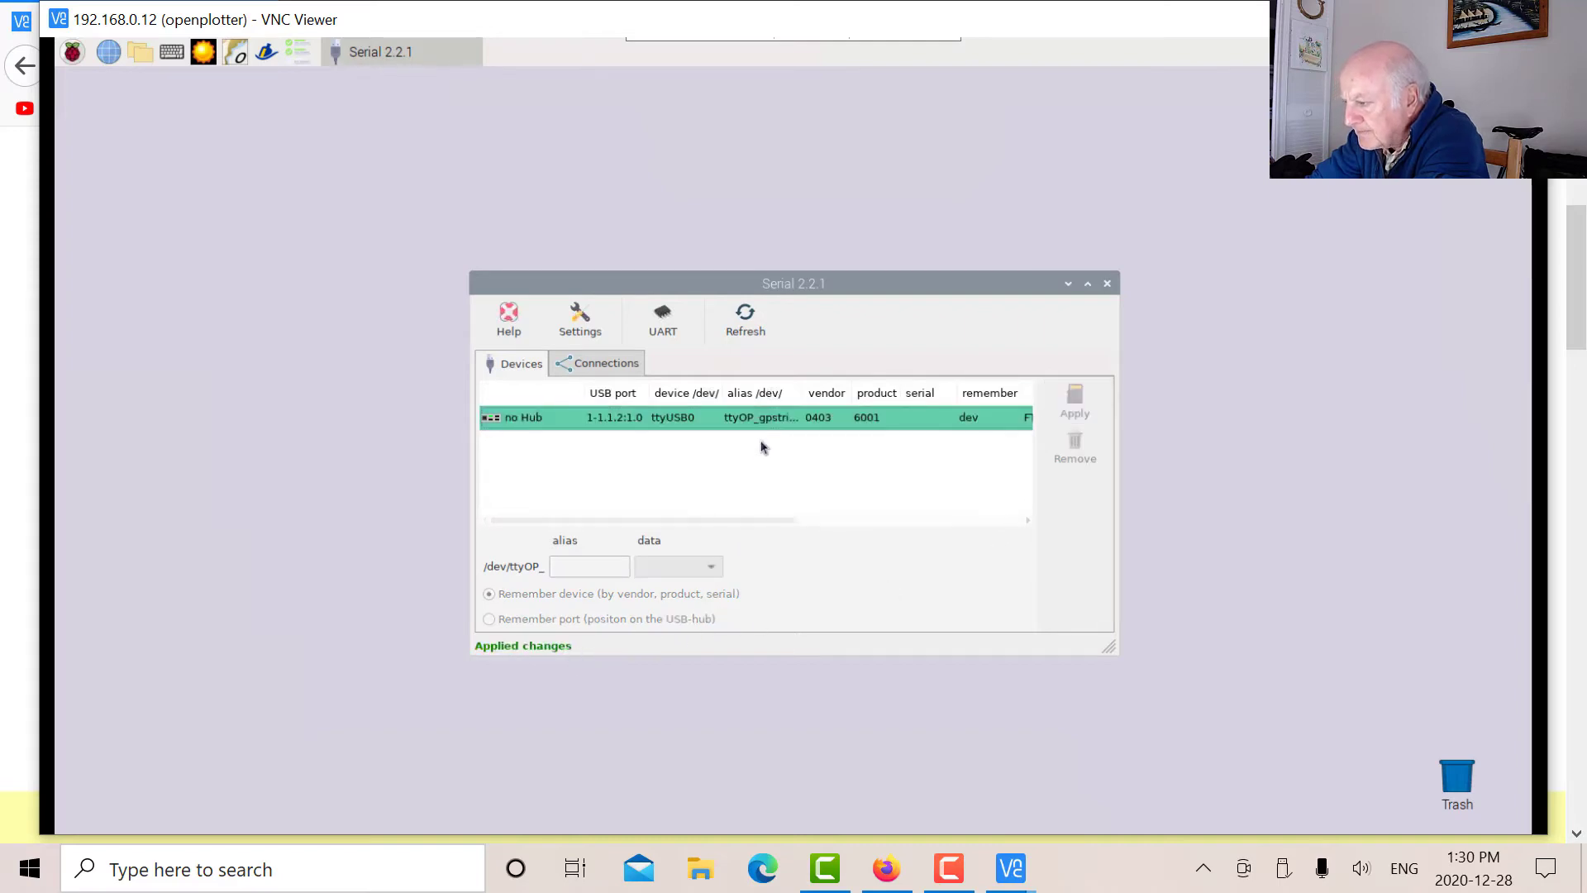
Add the ttyUSB0 connection to Signal K at 4800 baud using AUTO.
{"action": "left_click", "coordinate": [602, 366]}
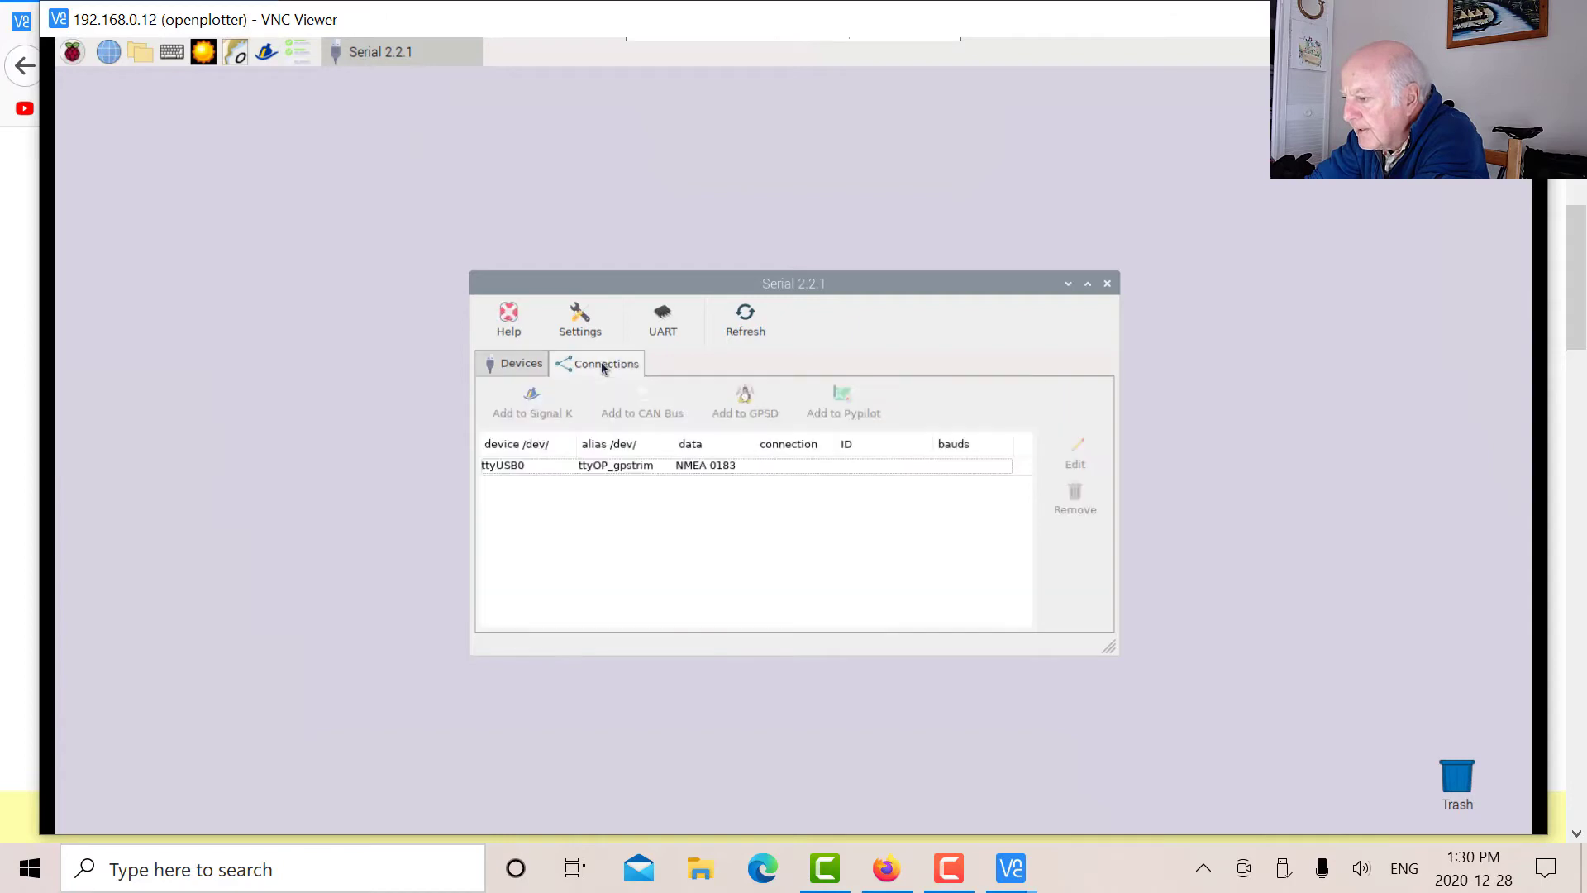
{"action": "left_click", "coordinate": [776, 468]}
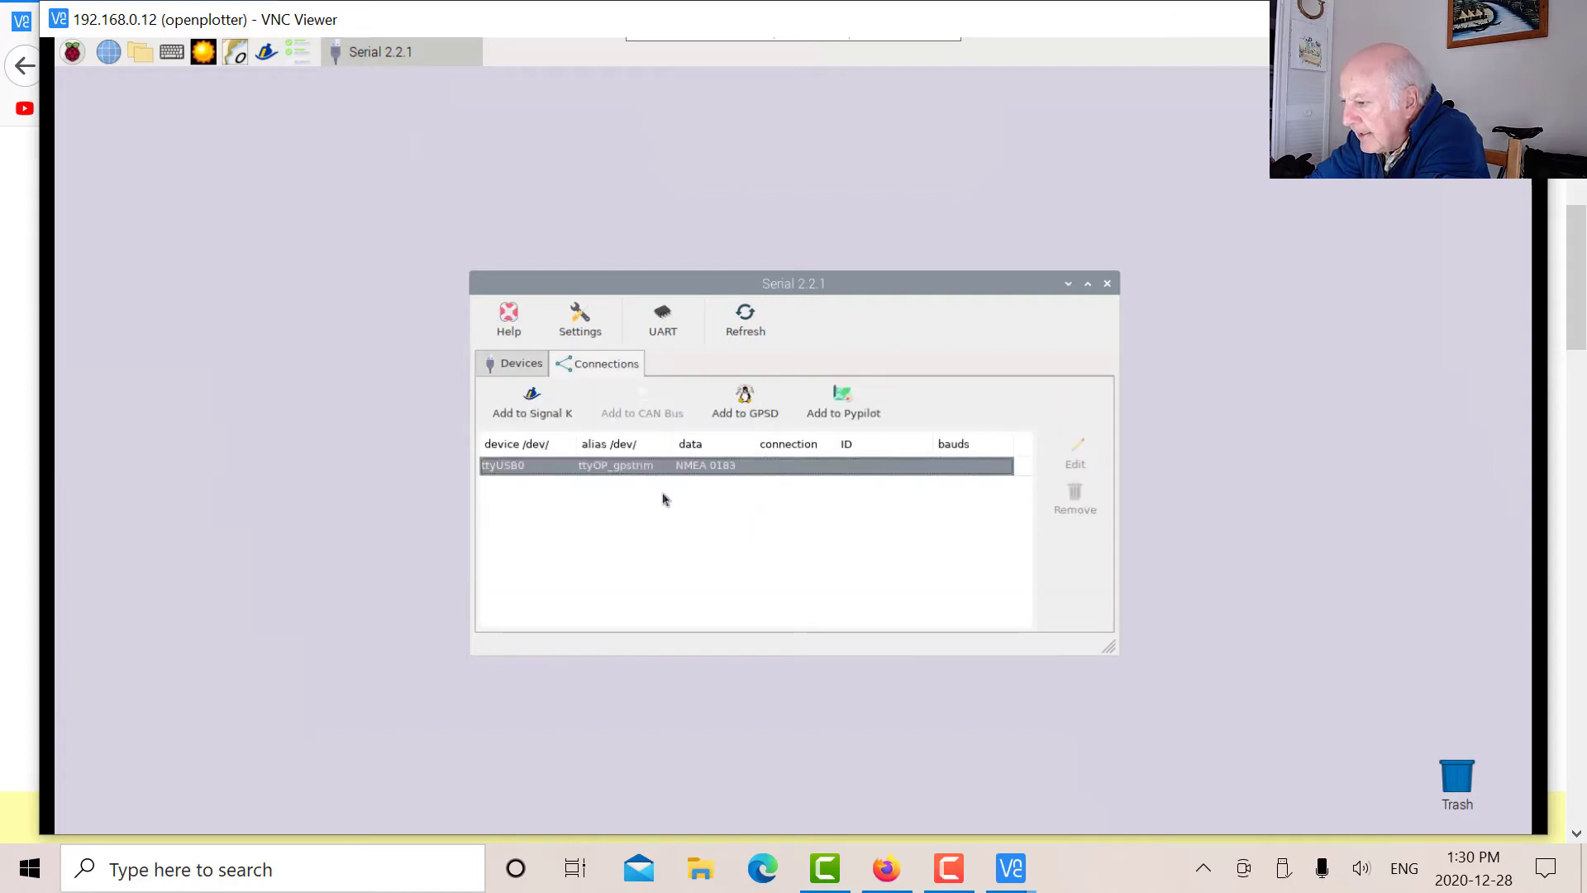
{"action": "left_click", "coordinate": [531, 396]}
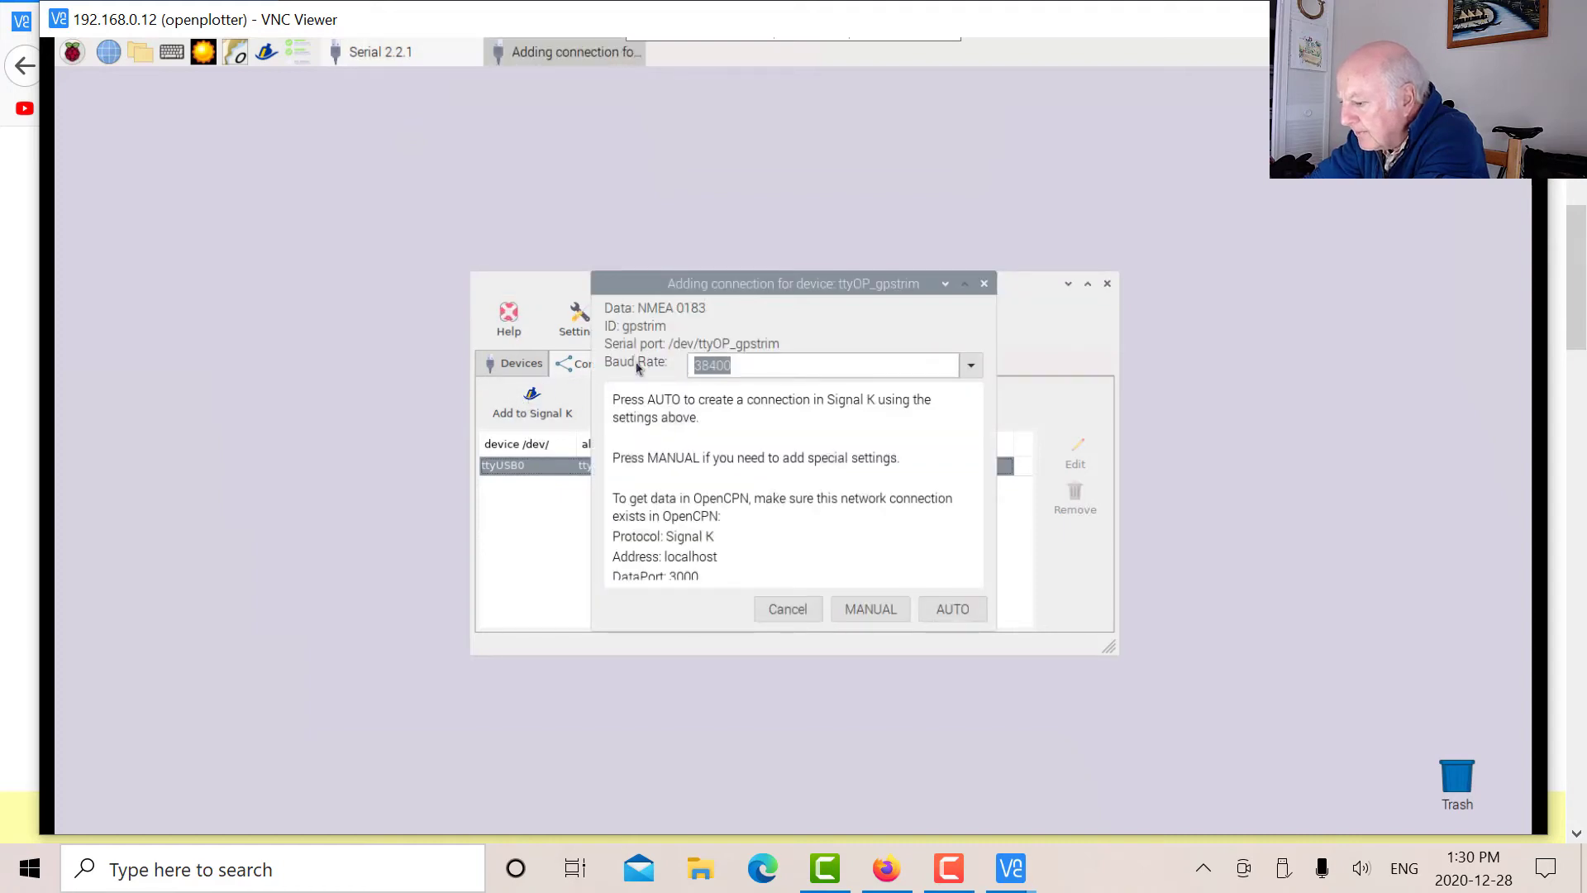
{"action": "type", "text": "4800"}
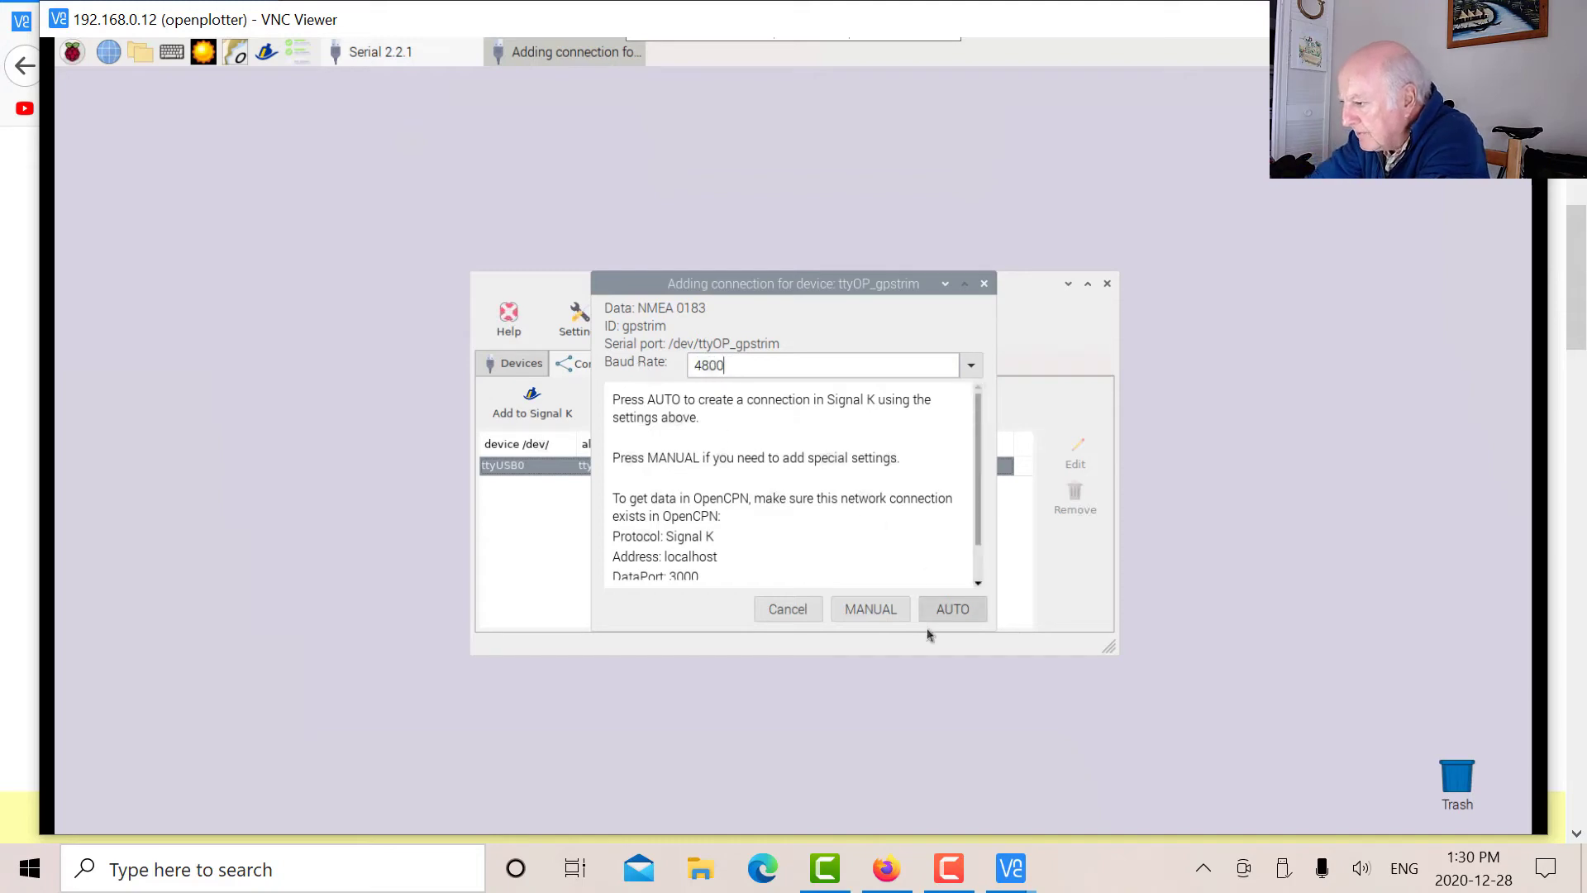
{"action": "left_click", "coordinate": [951, 612]}
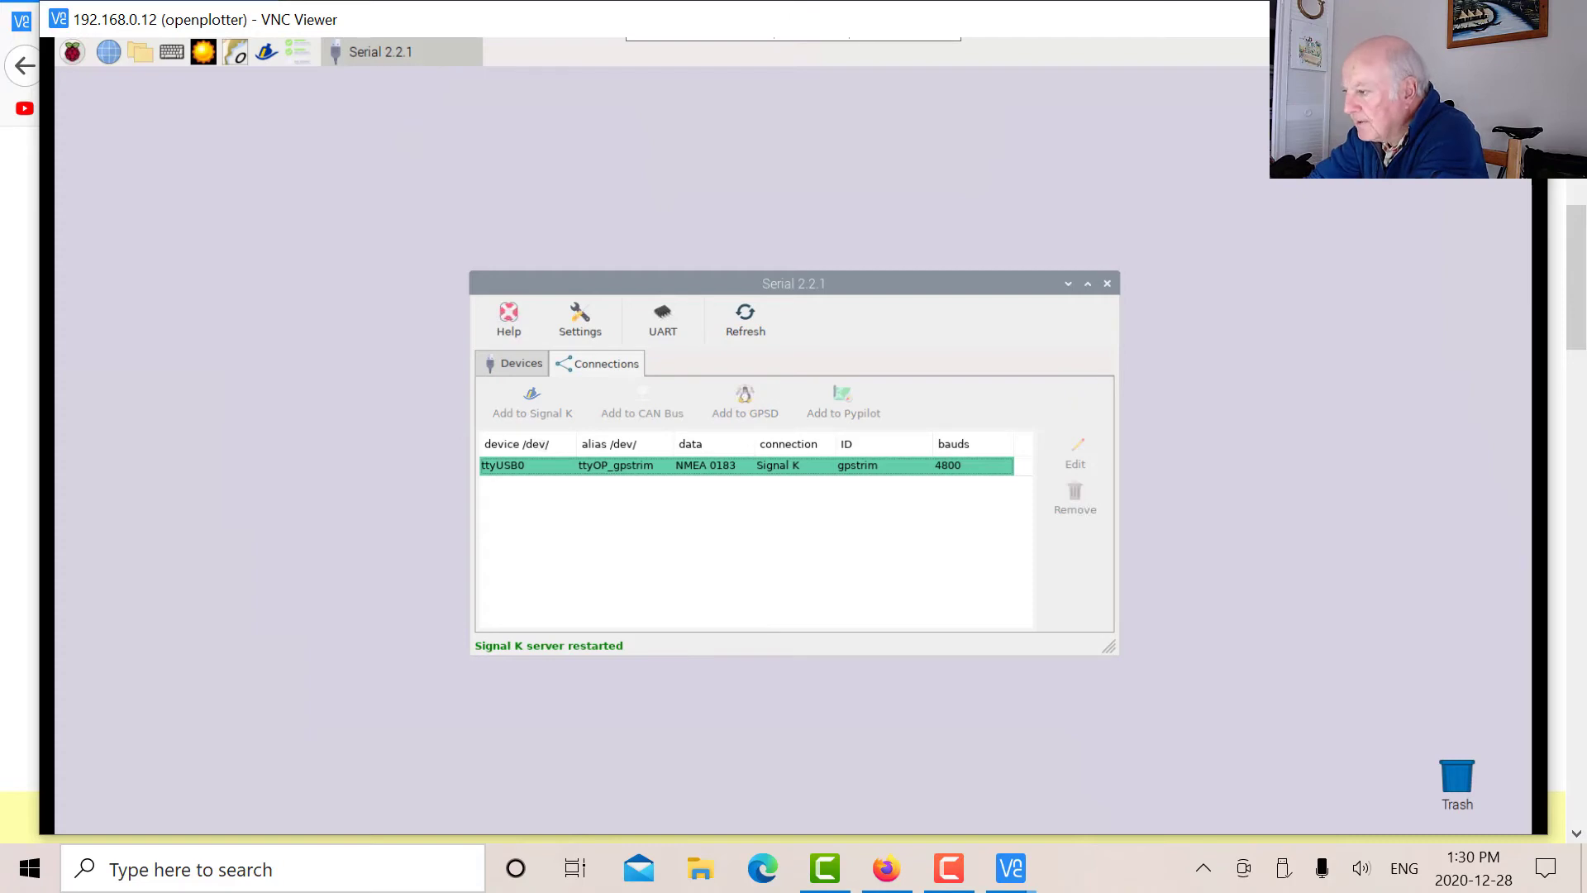
Close the Serial tool and open the home folder in the file manager.
{"action": "left_click", "coordinate": [1108, 284]}
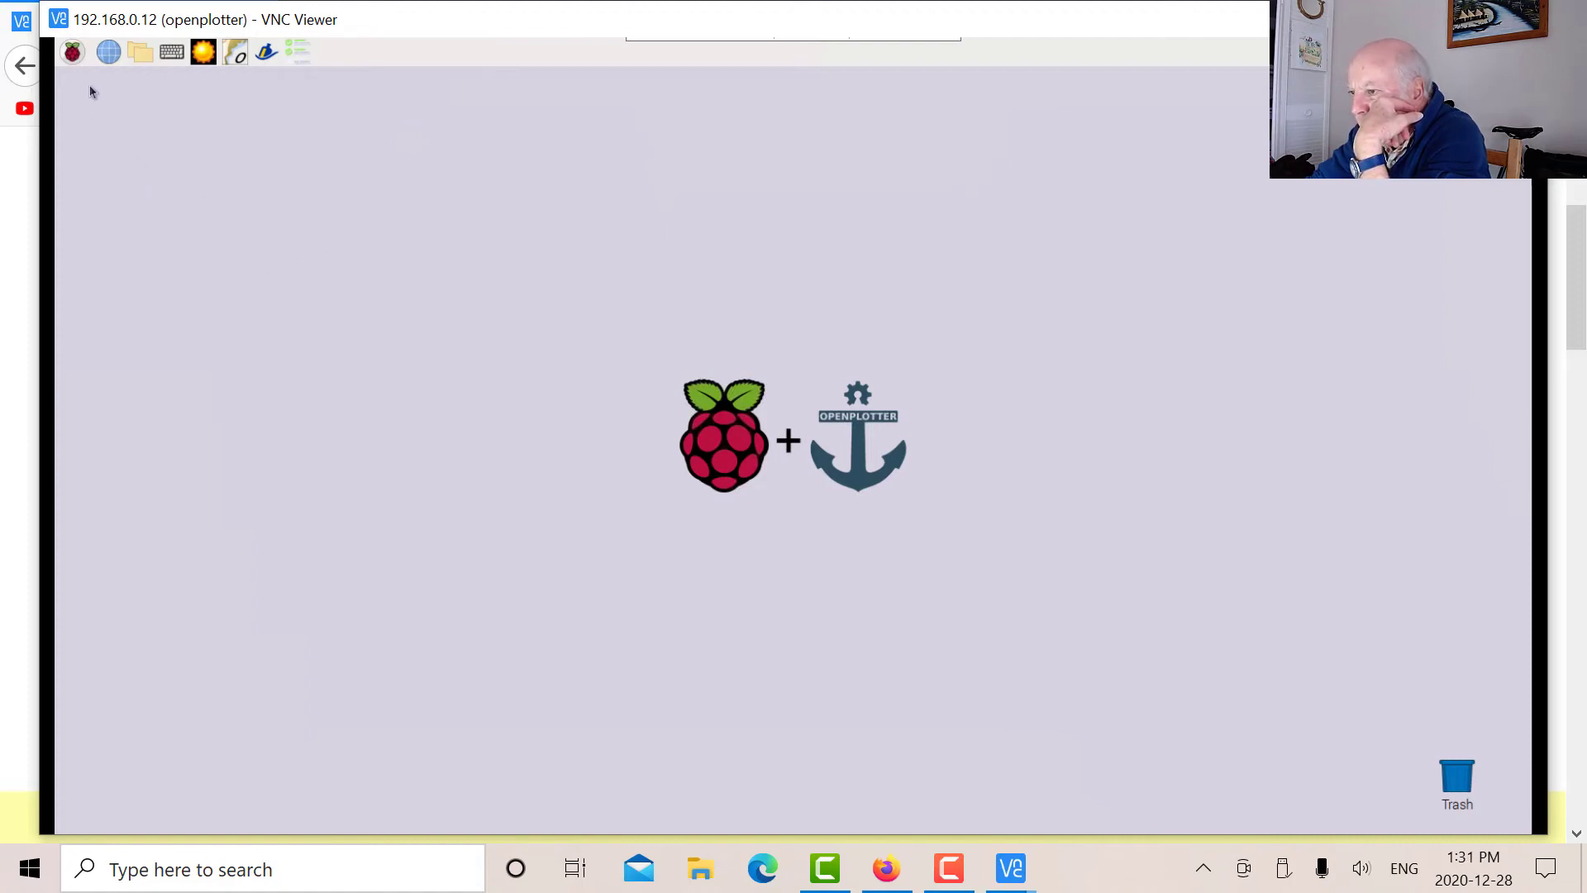
{"action": "left_click", "coordinate": [72, 54]}
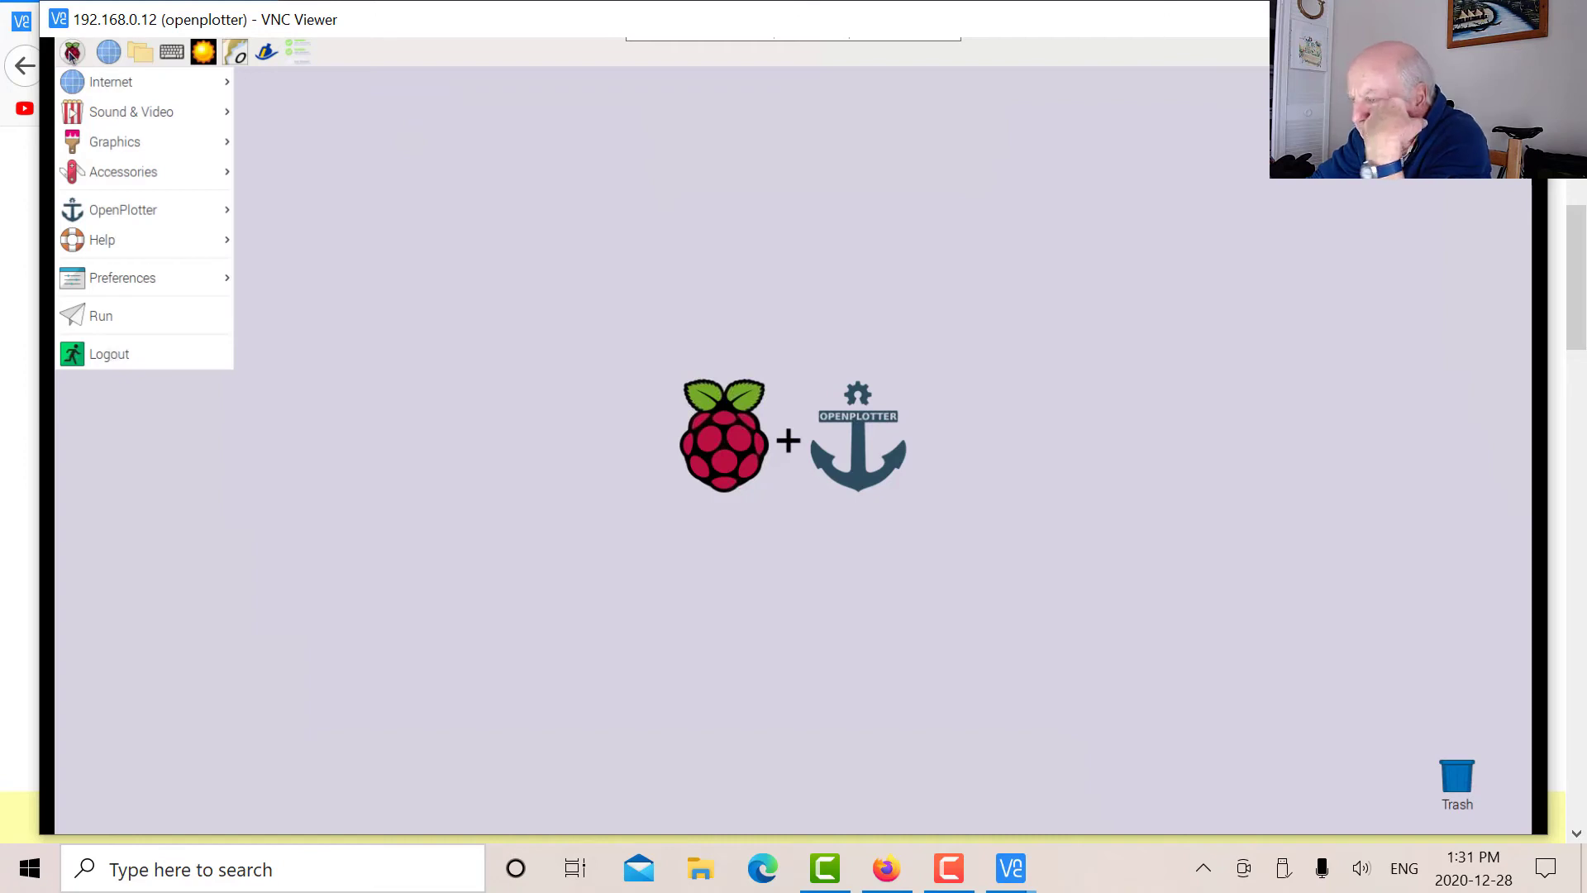
{"action": "mouse_move", "coordinate": [166, 171]}
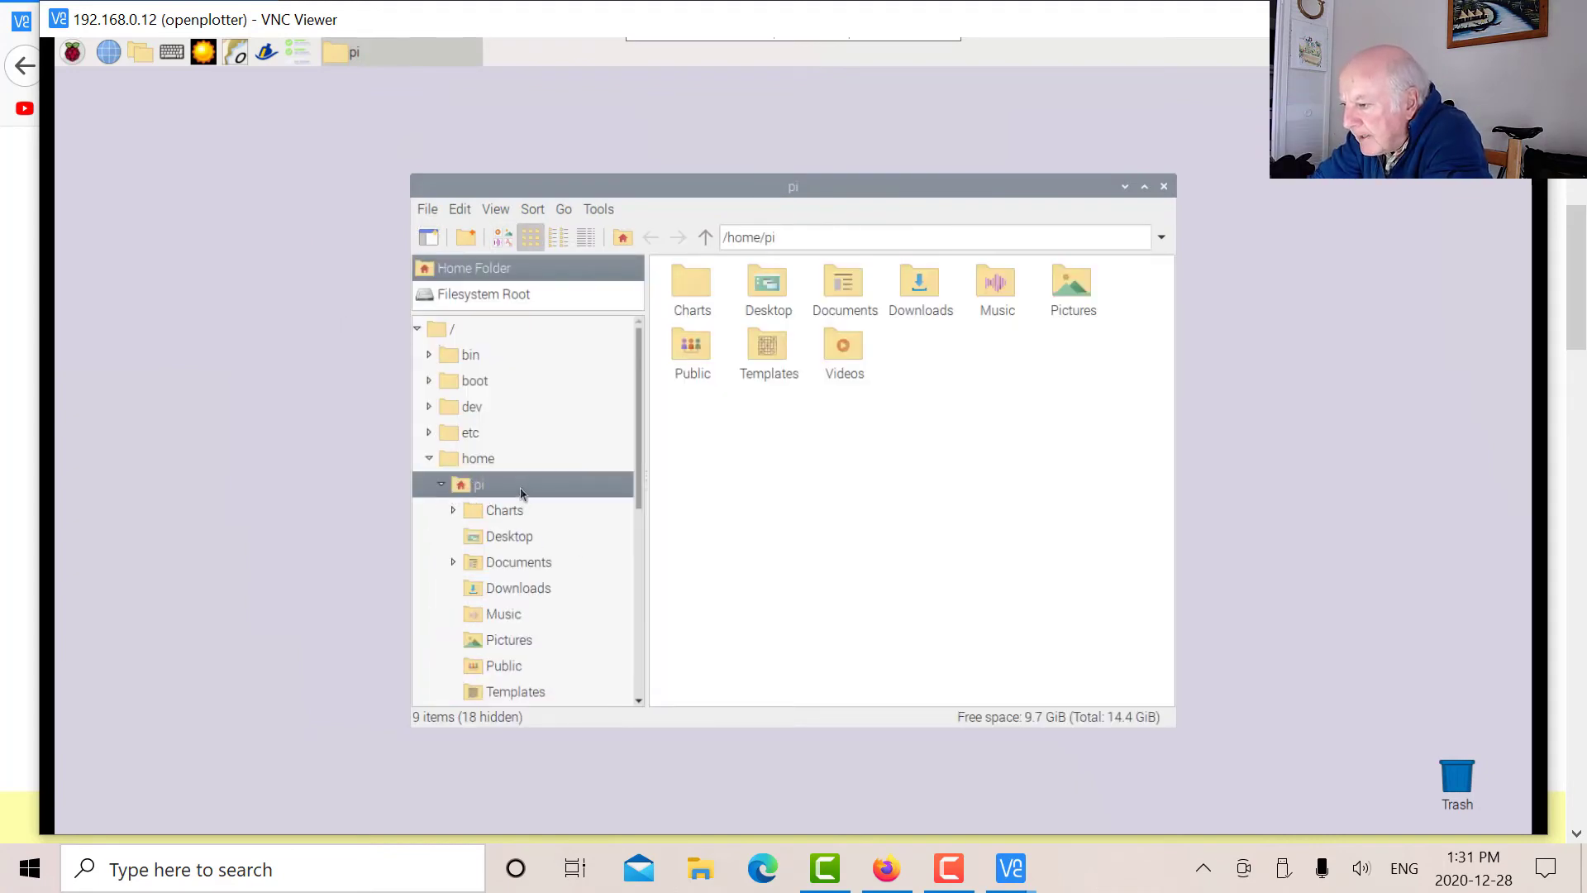
{"action": "left_click", "coordinate": [430, 461]}
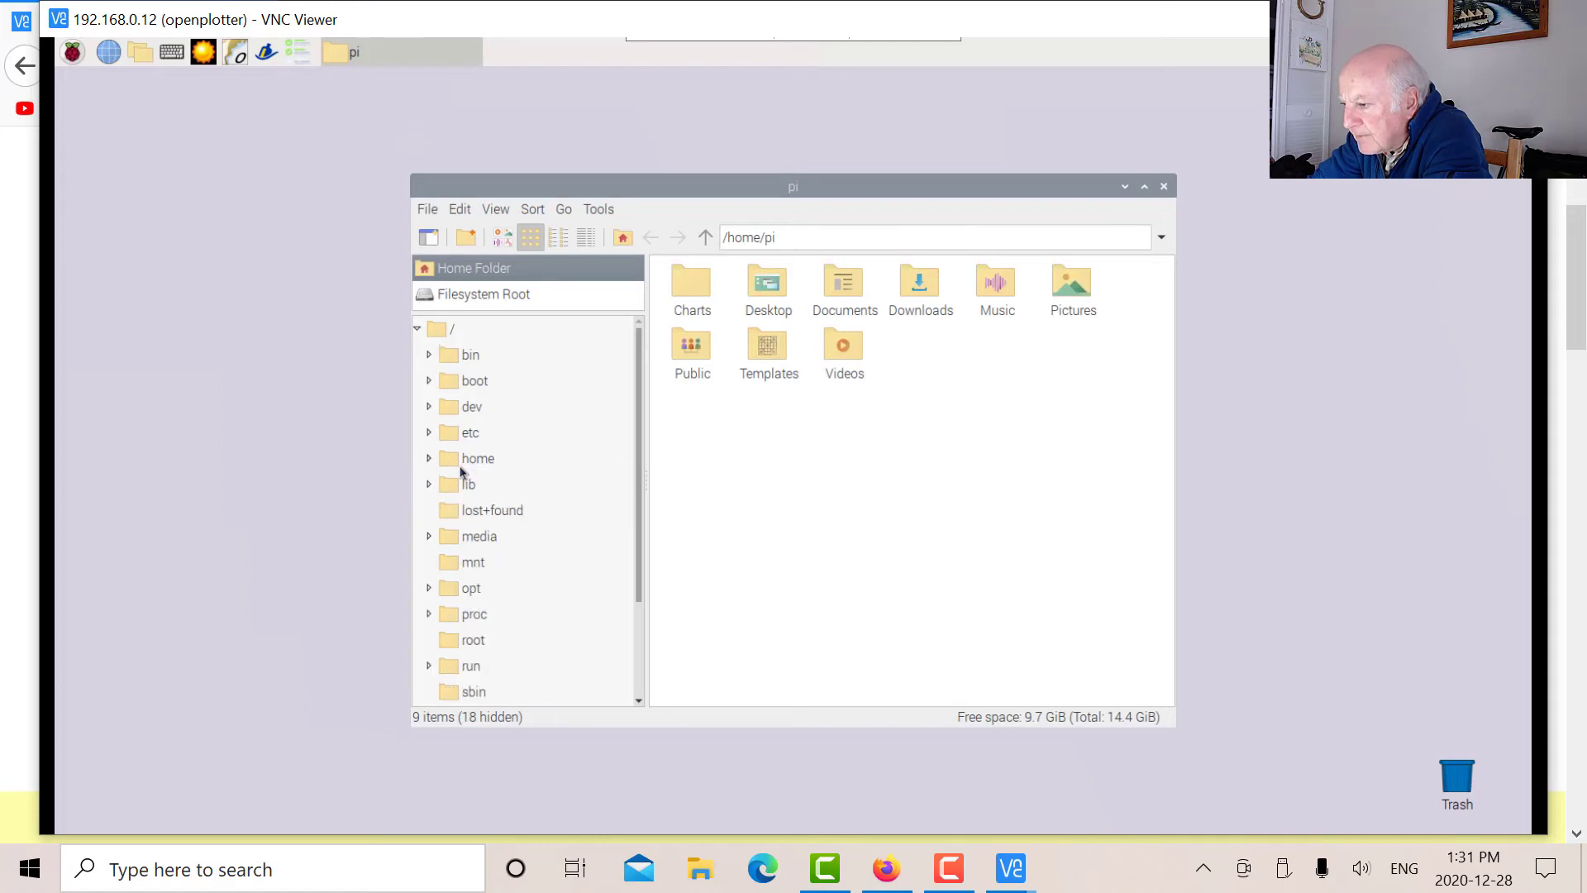
{"action": "left_click", "coordinate": [478, 461]}
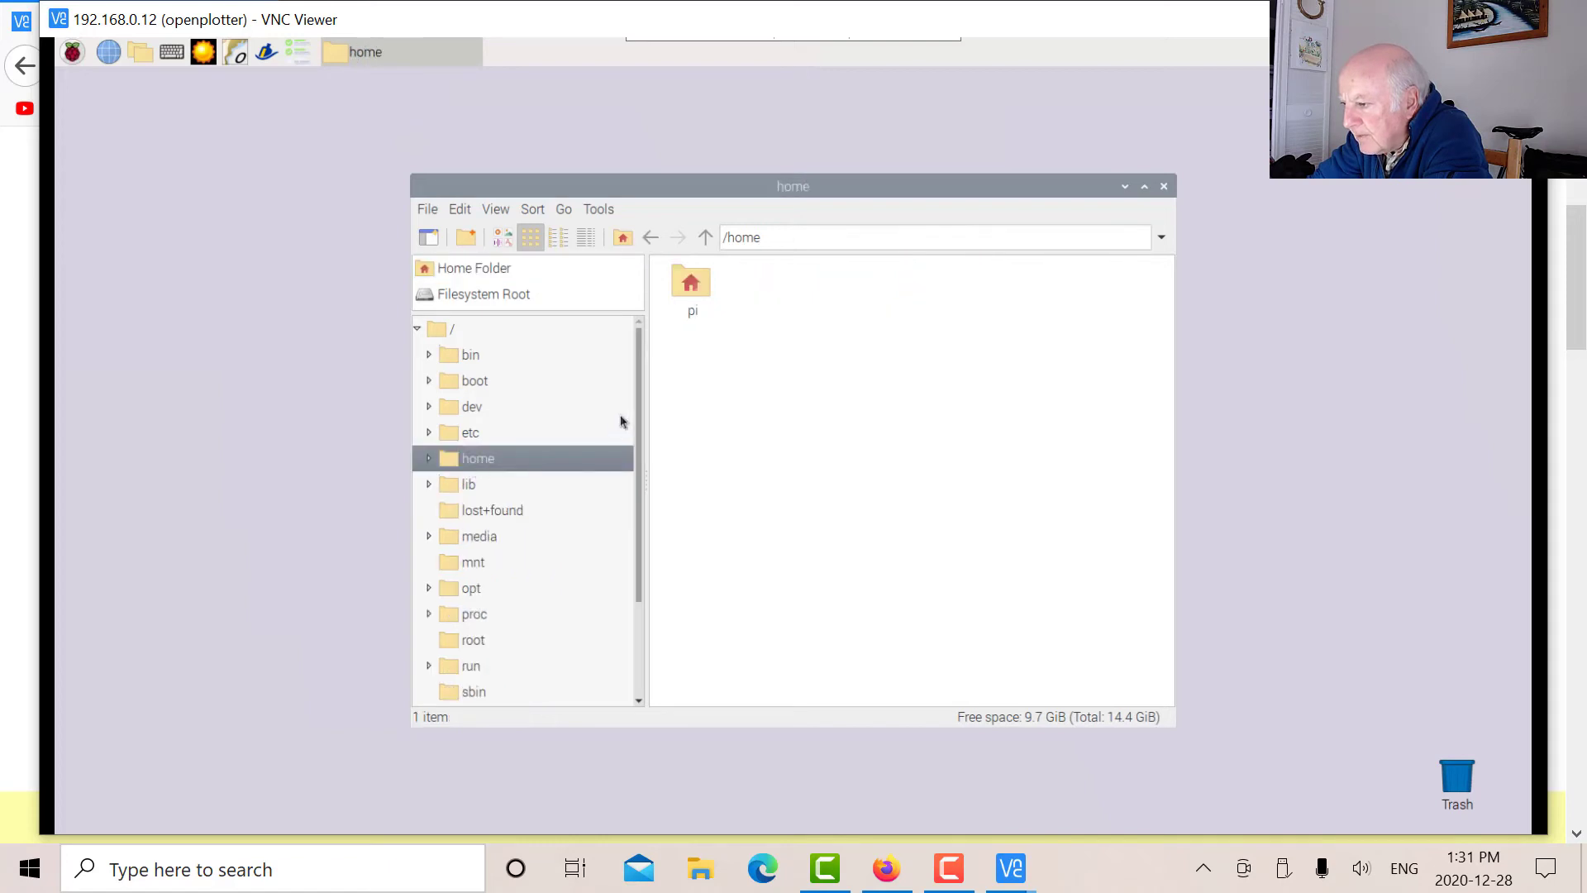
Browse into pi > Documents > charts, then close the file manager.
{"action": "double_click", "coordinate": [693, 297]}
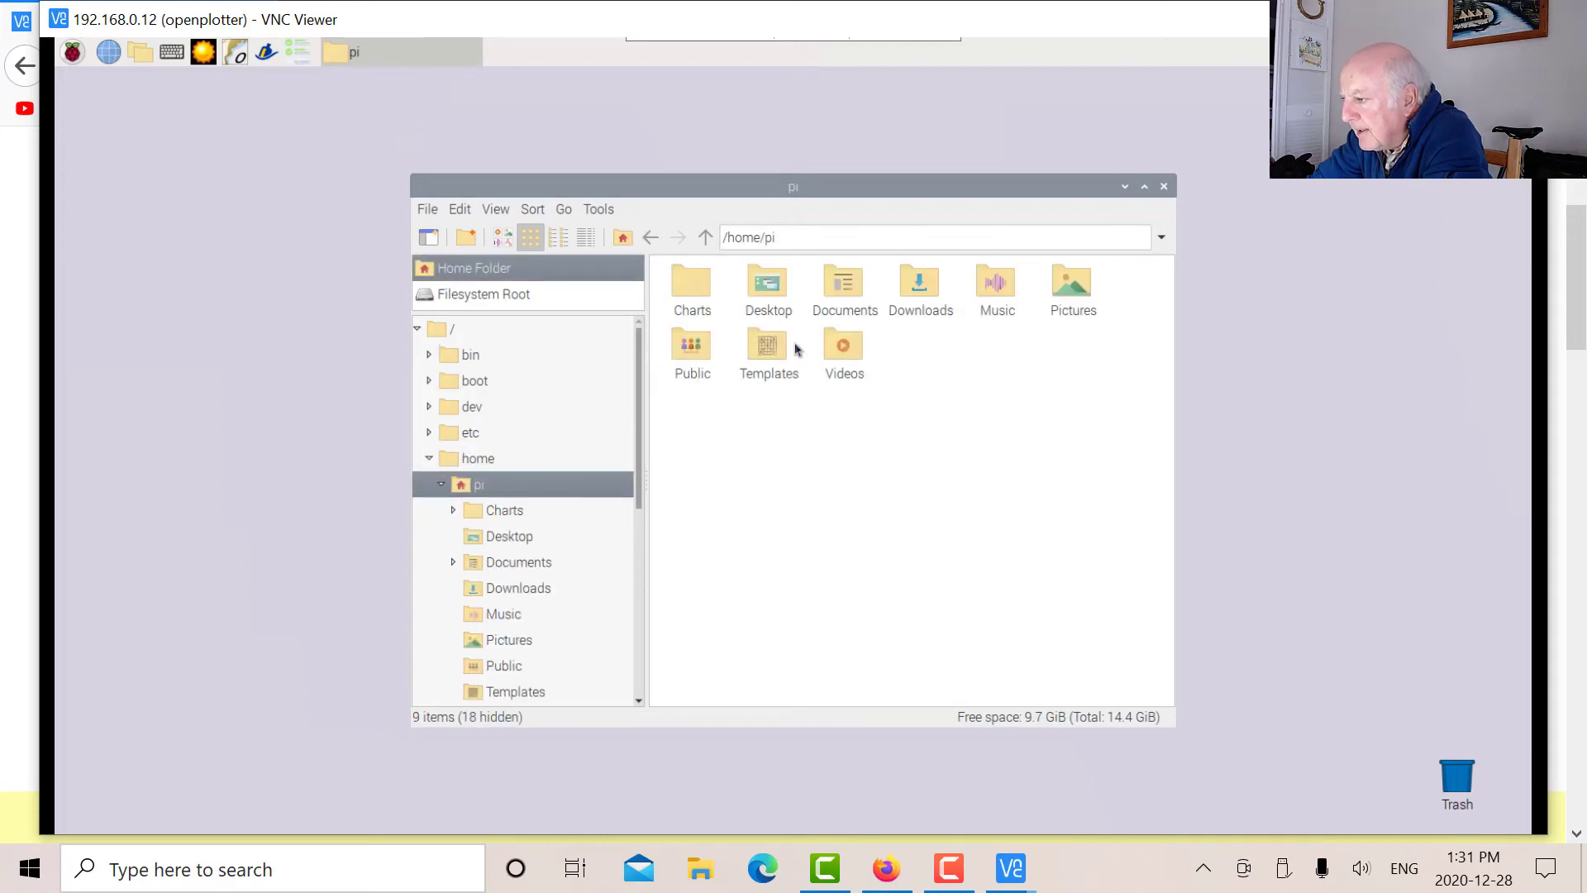
{"action": "double_click", "coordinate": [843, 290]}
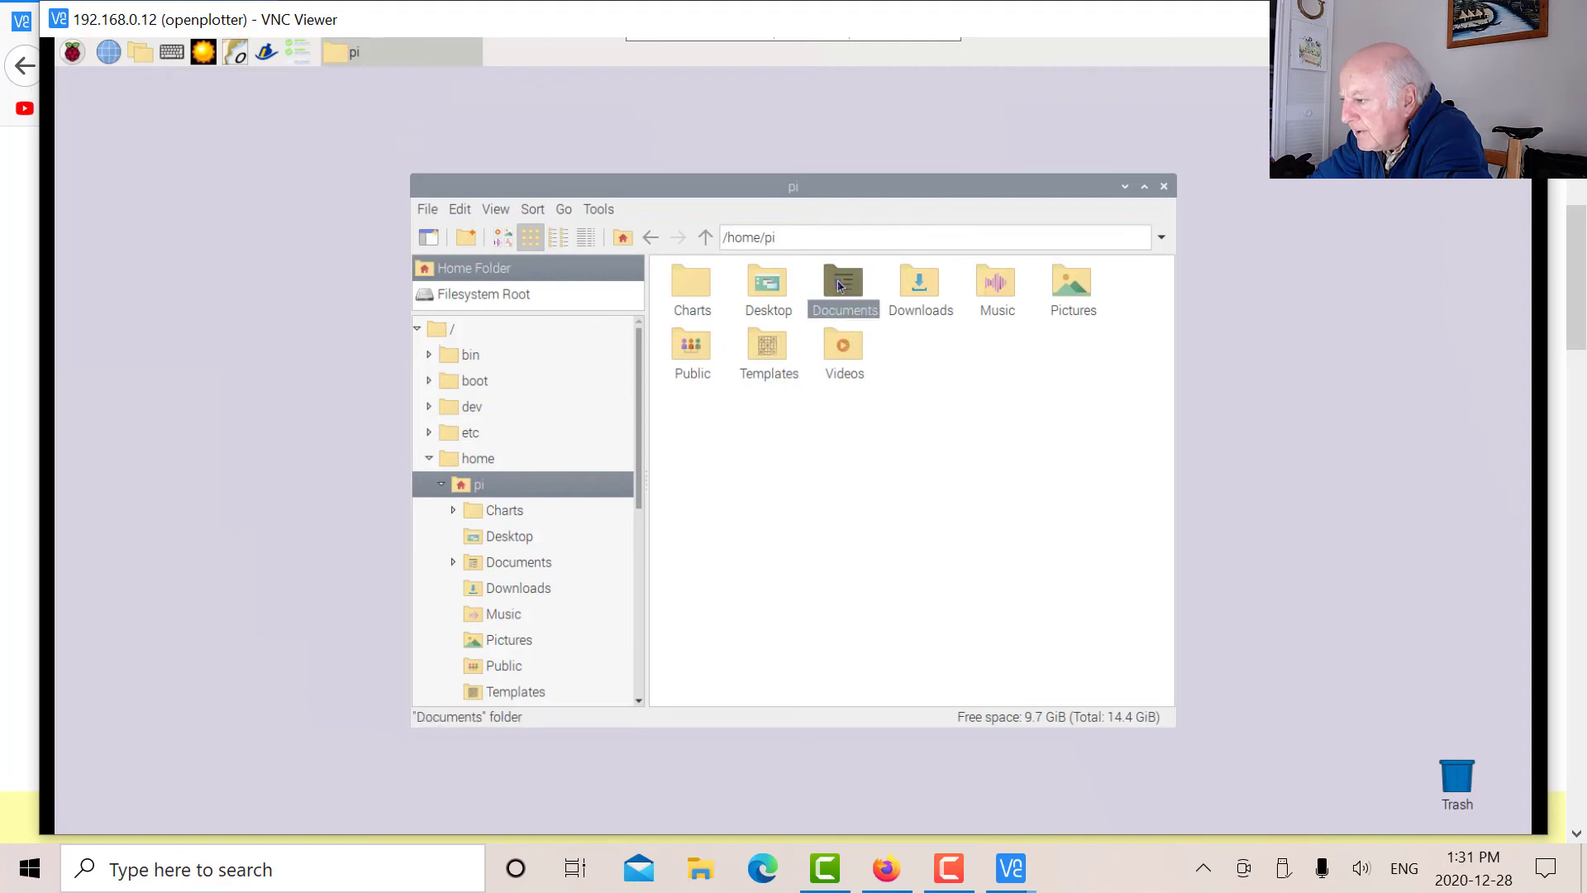
{"action": "double_click", "coordinate": [687, 287]}
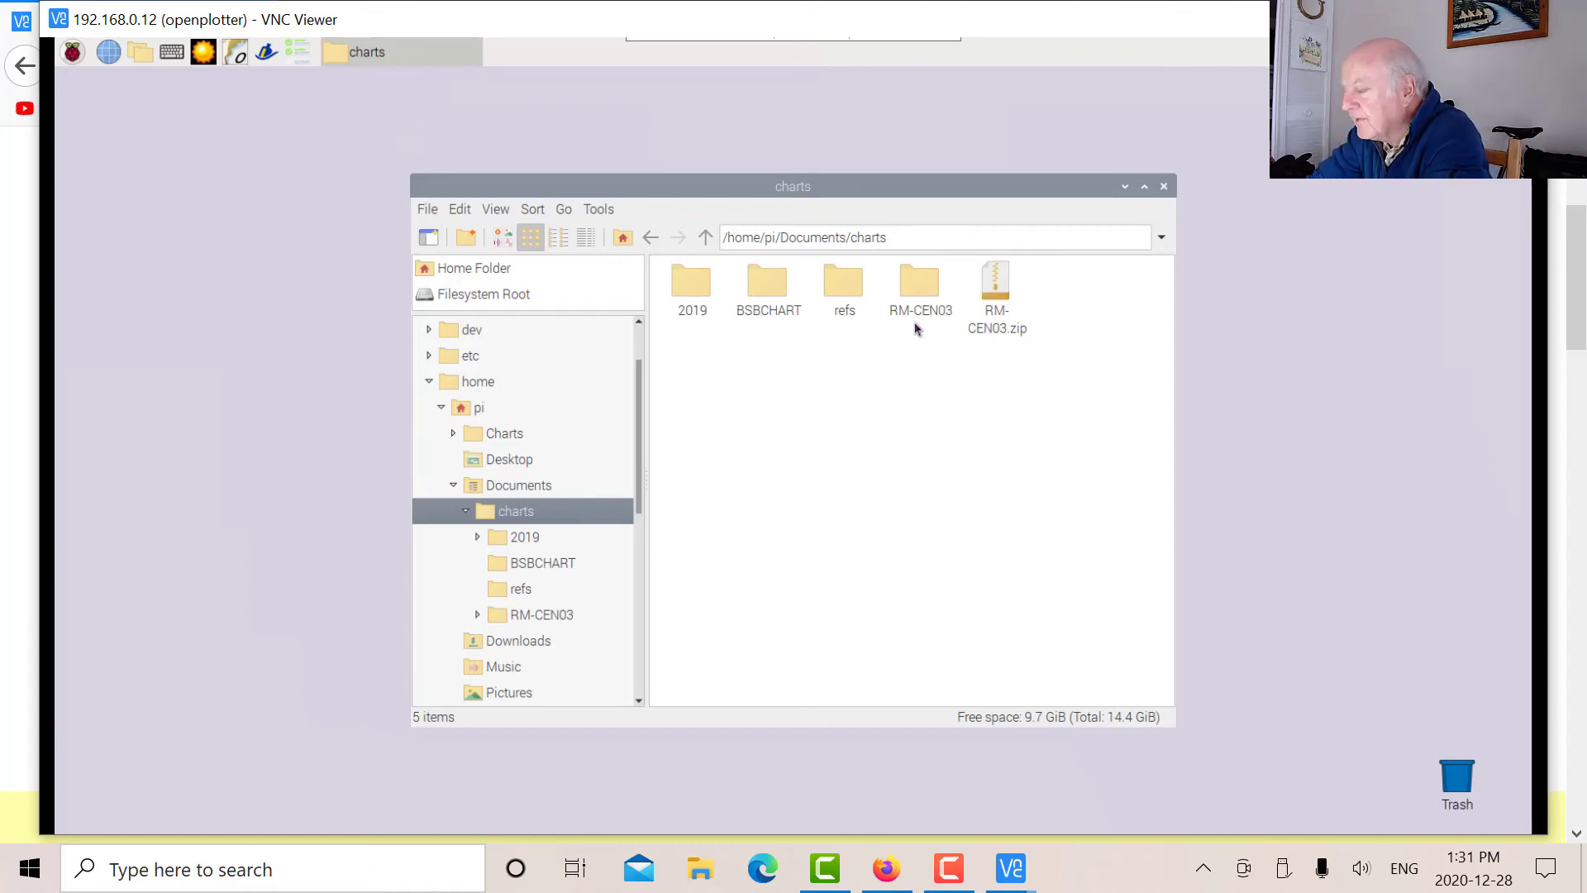
{"action": "left_click", "coordinate": [1165, 187]}
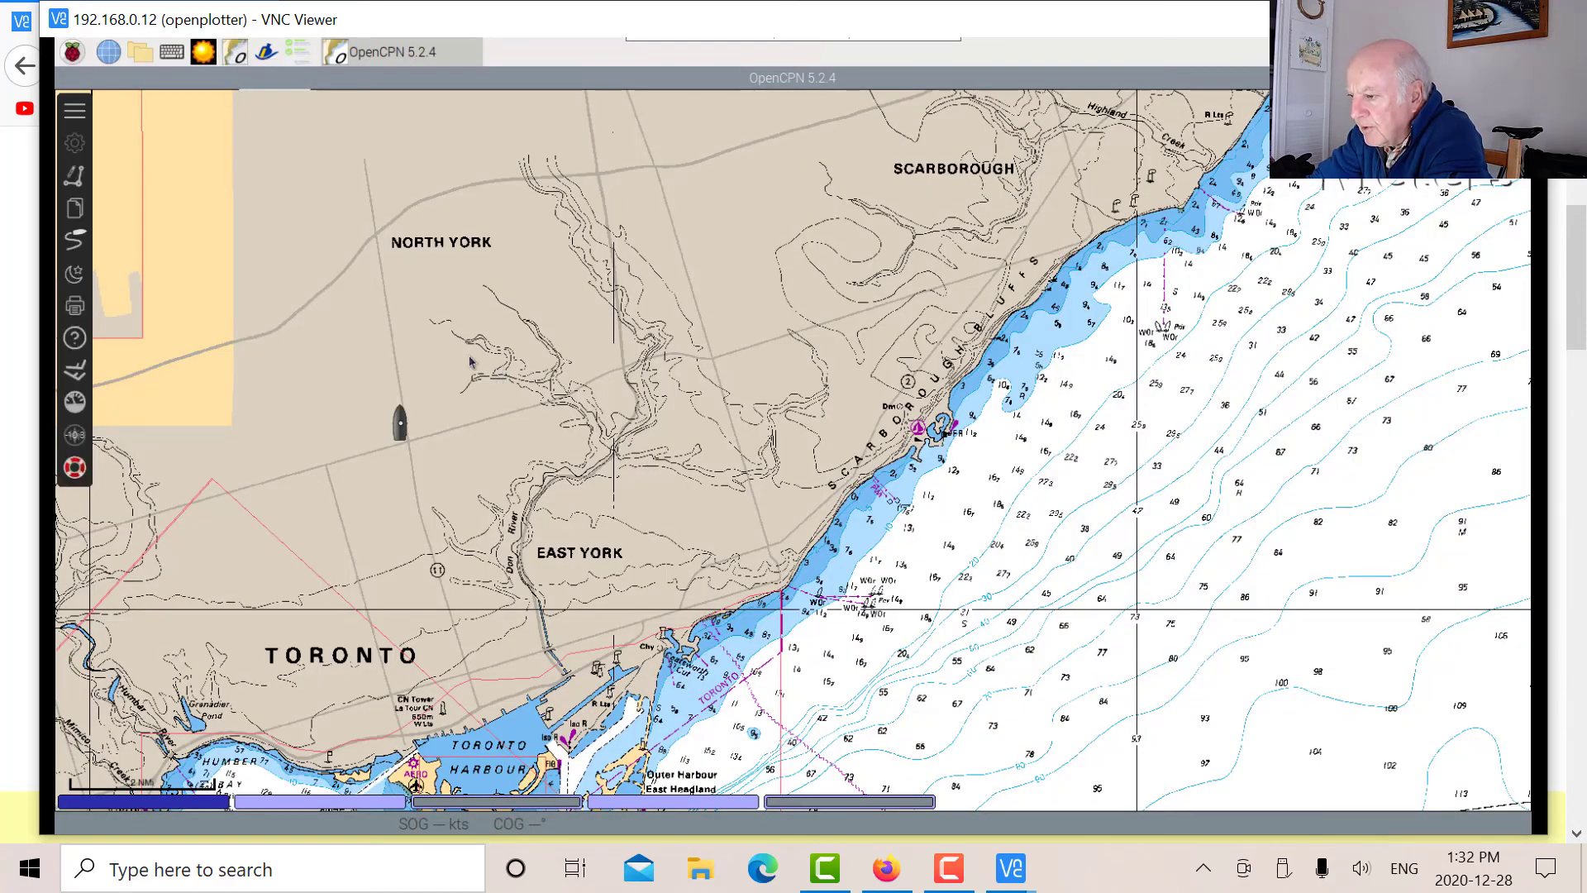
Confirm /home/pi/Documents/charts is a registered chart directory, then view the empty Connections list.
{"action": "left_click", "coordinate": [75, 144]}
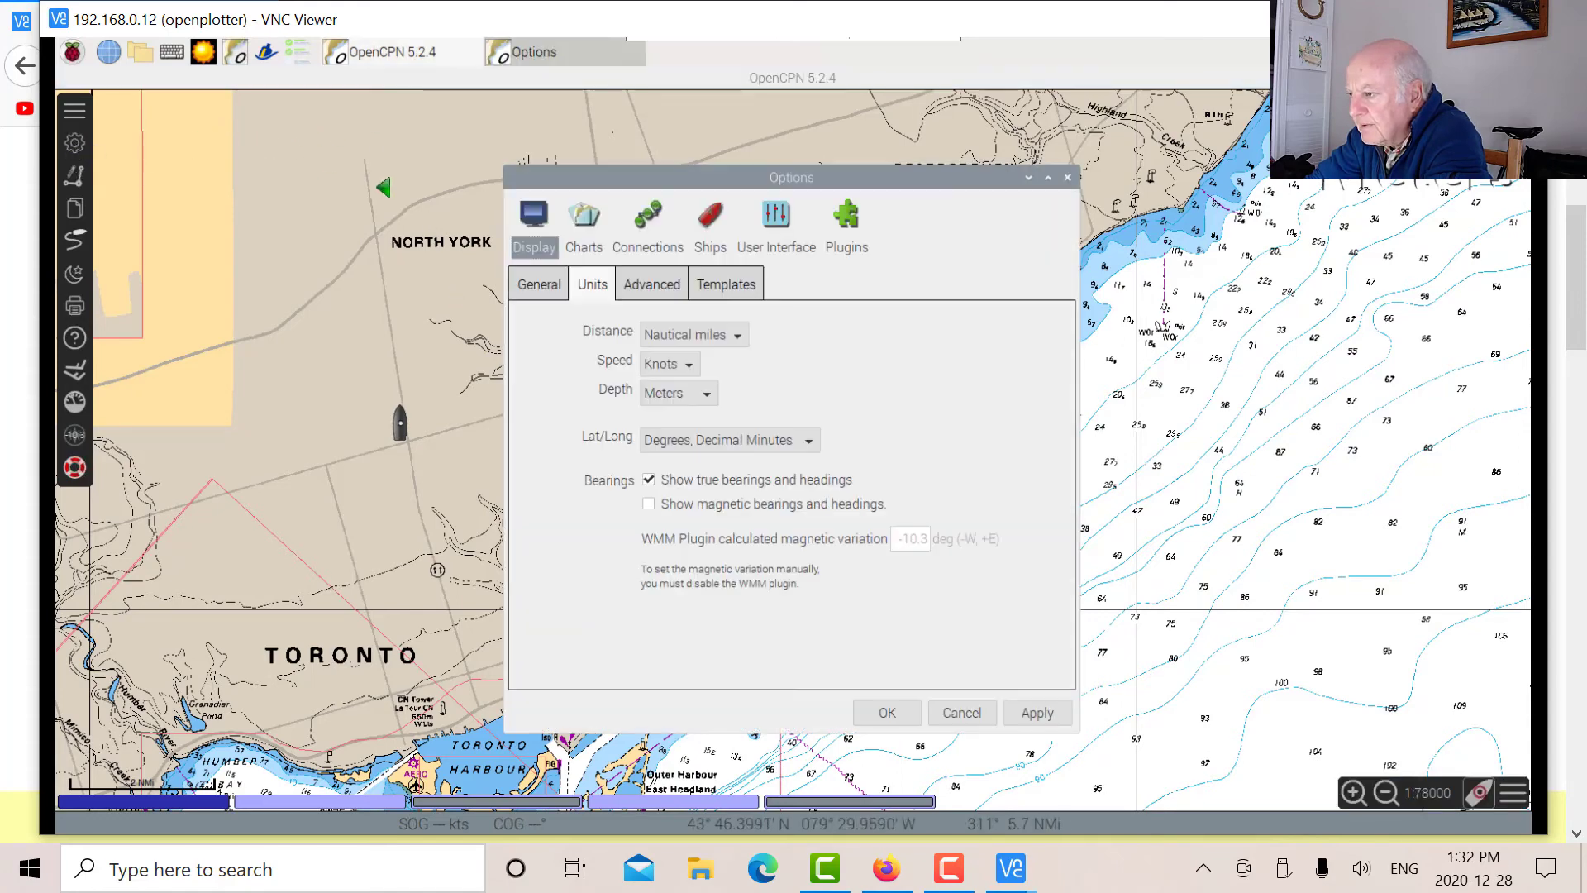
{"action": "left_click", "coordinate": [586, 219]}
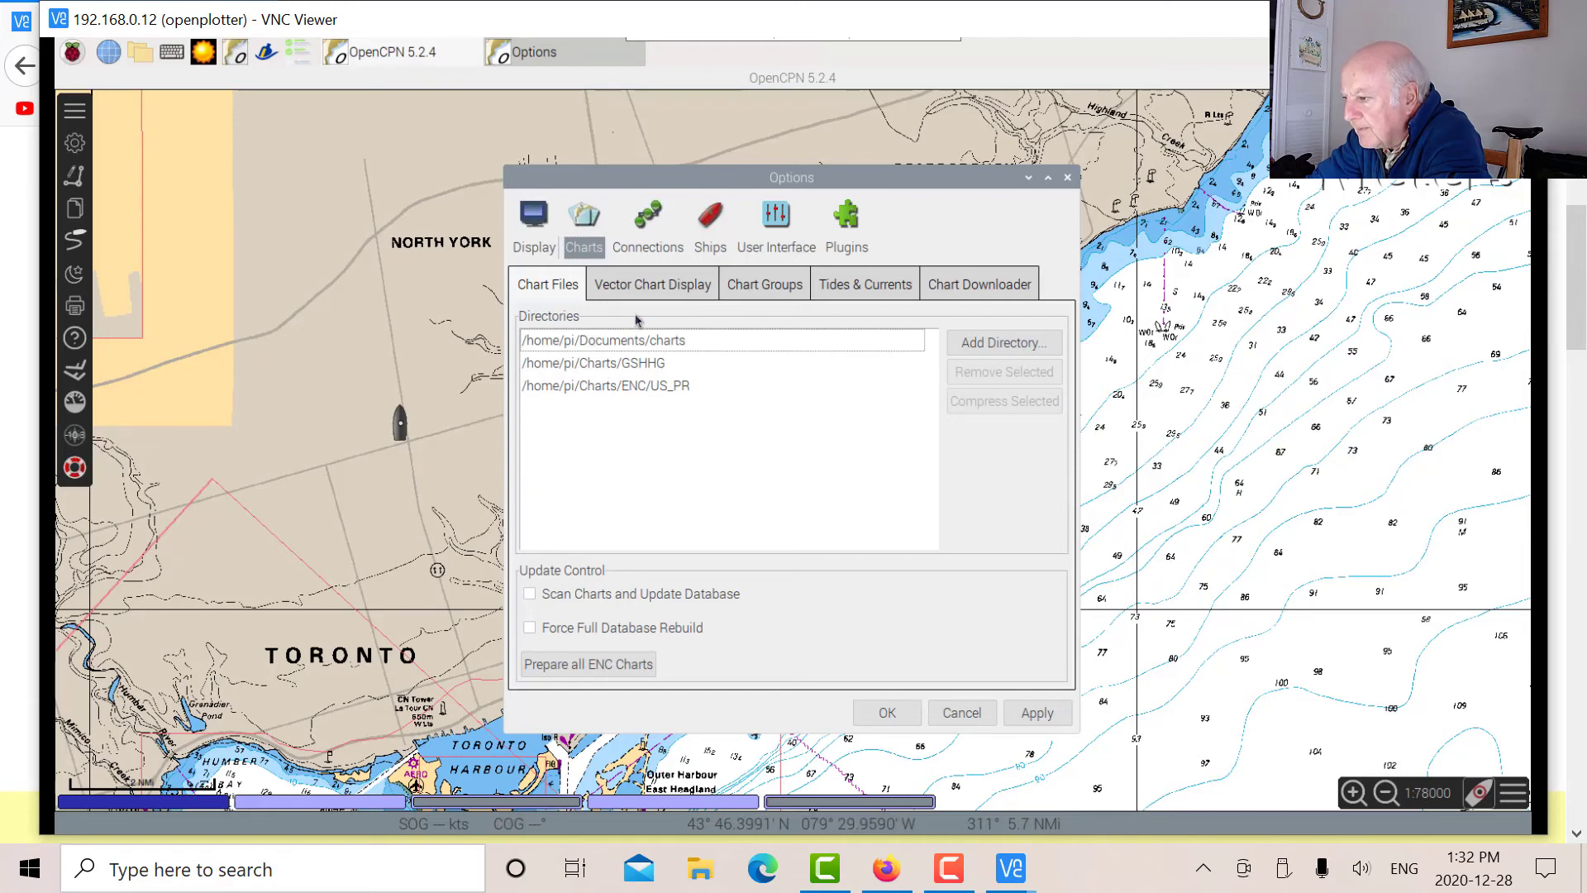
{"action": "left_click", "coordinate": [626, 341]}
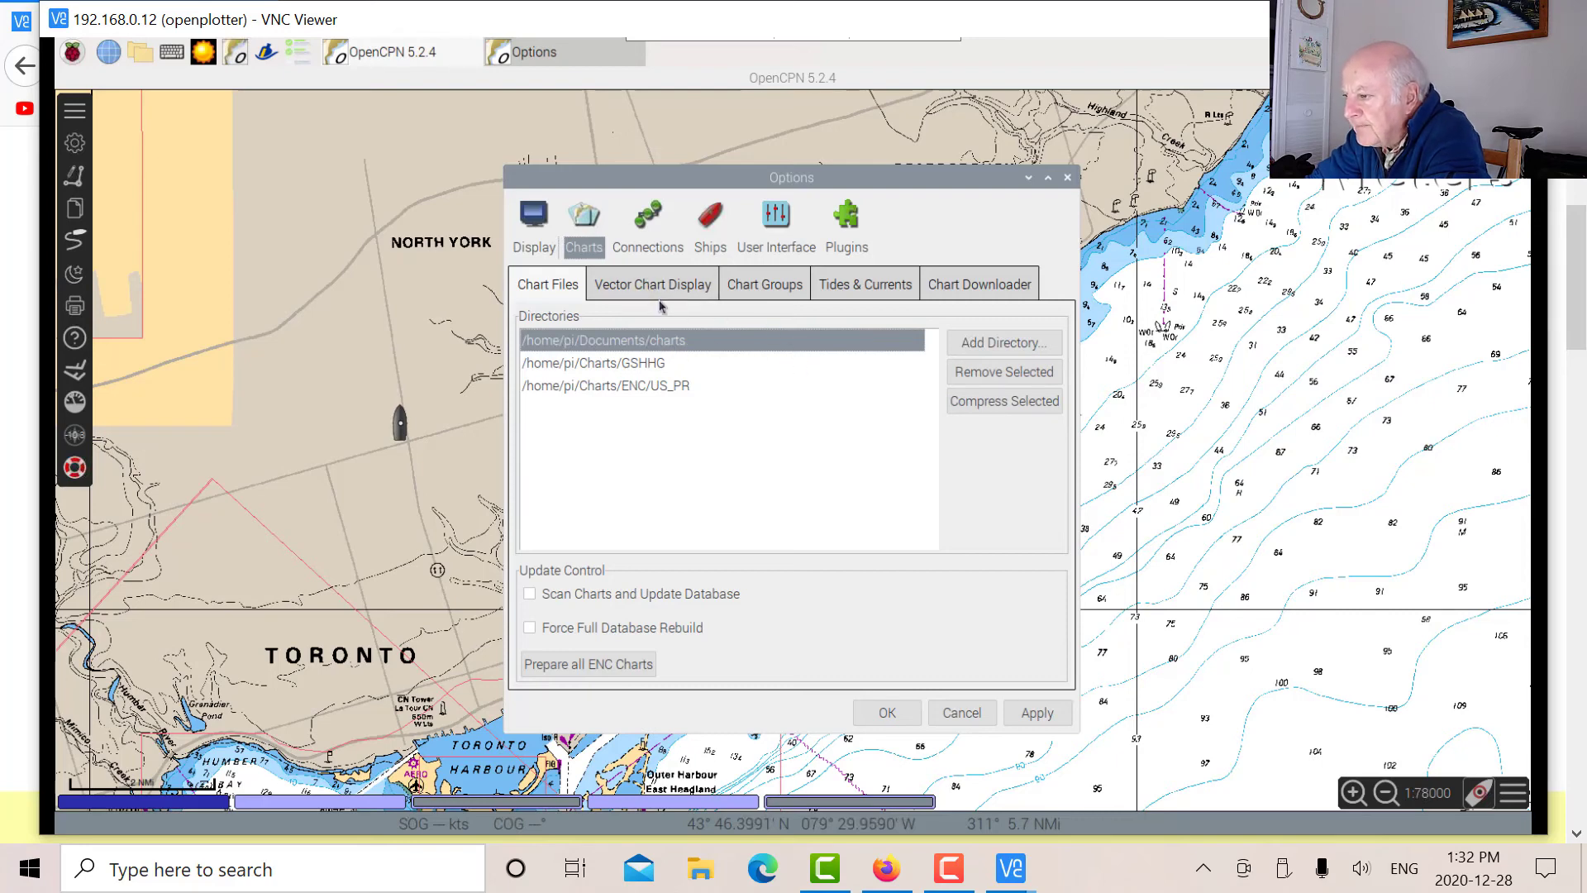
{"action": "left_click", "coordinate": [646, 220]}
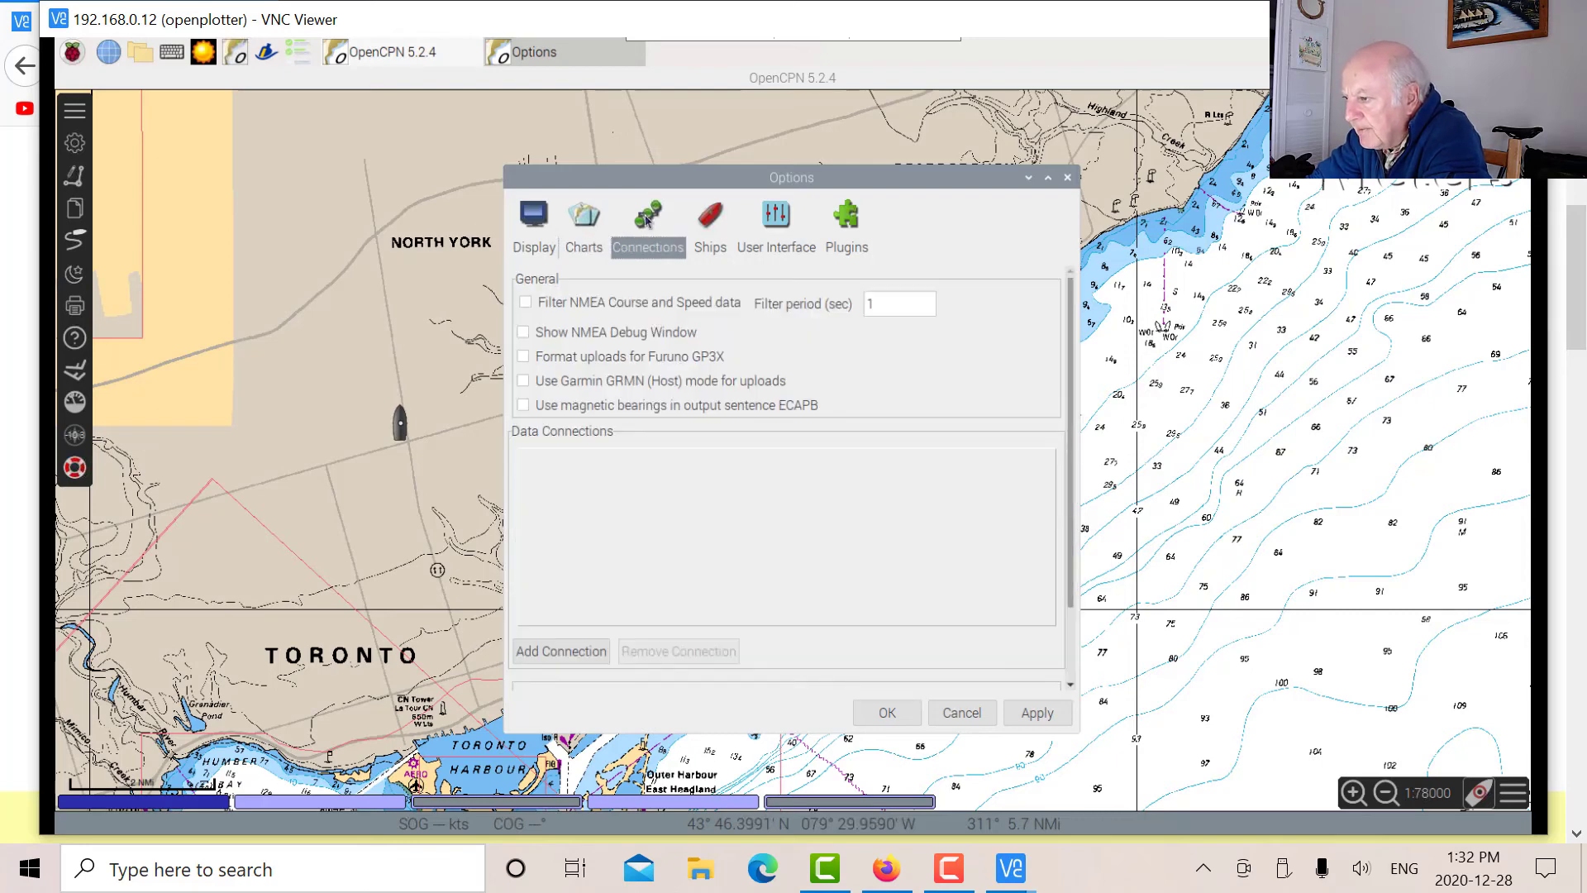
Add a Signal K network input connection and return to the Toronto chart.
{"action": "left_click", "coordinate": [570, 651]}
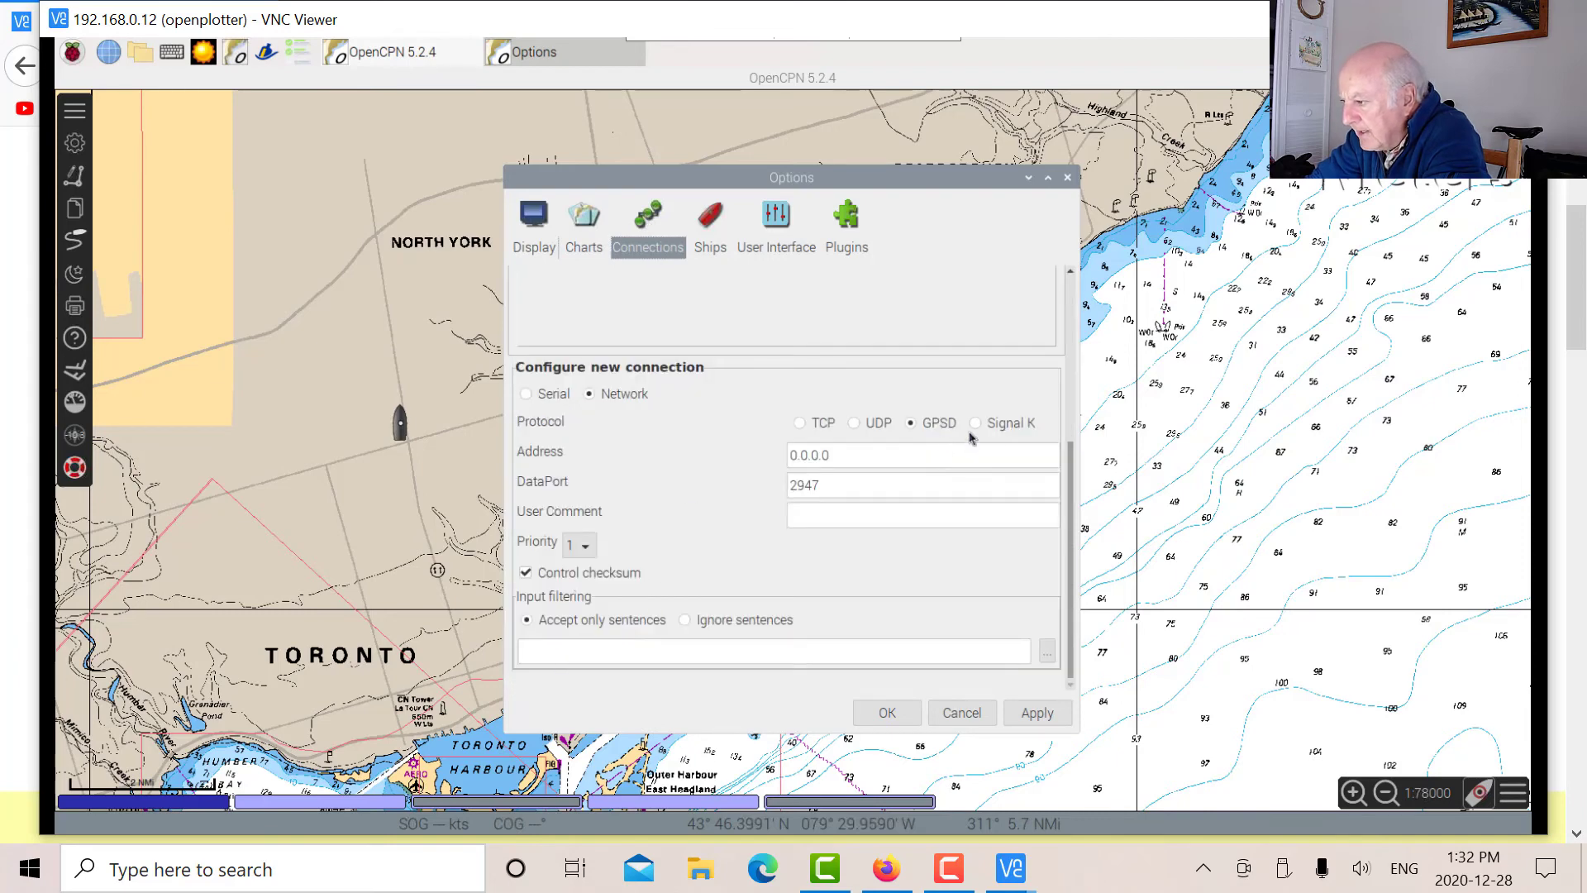
{"action": "left_click", "coordinate": [976, 424]}
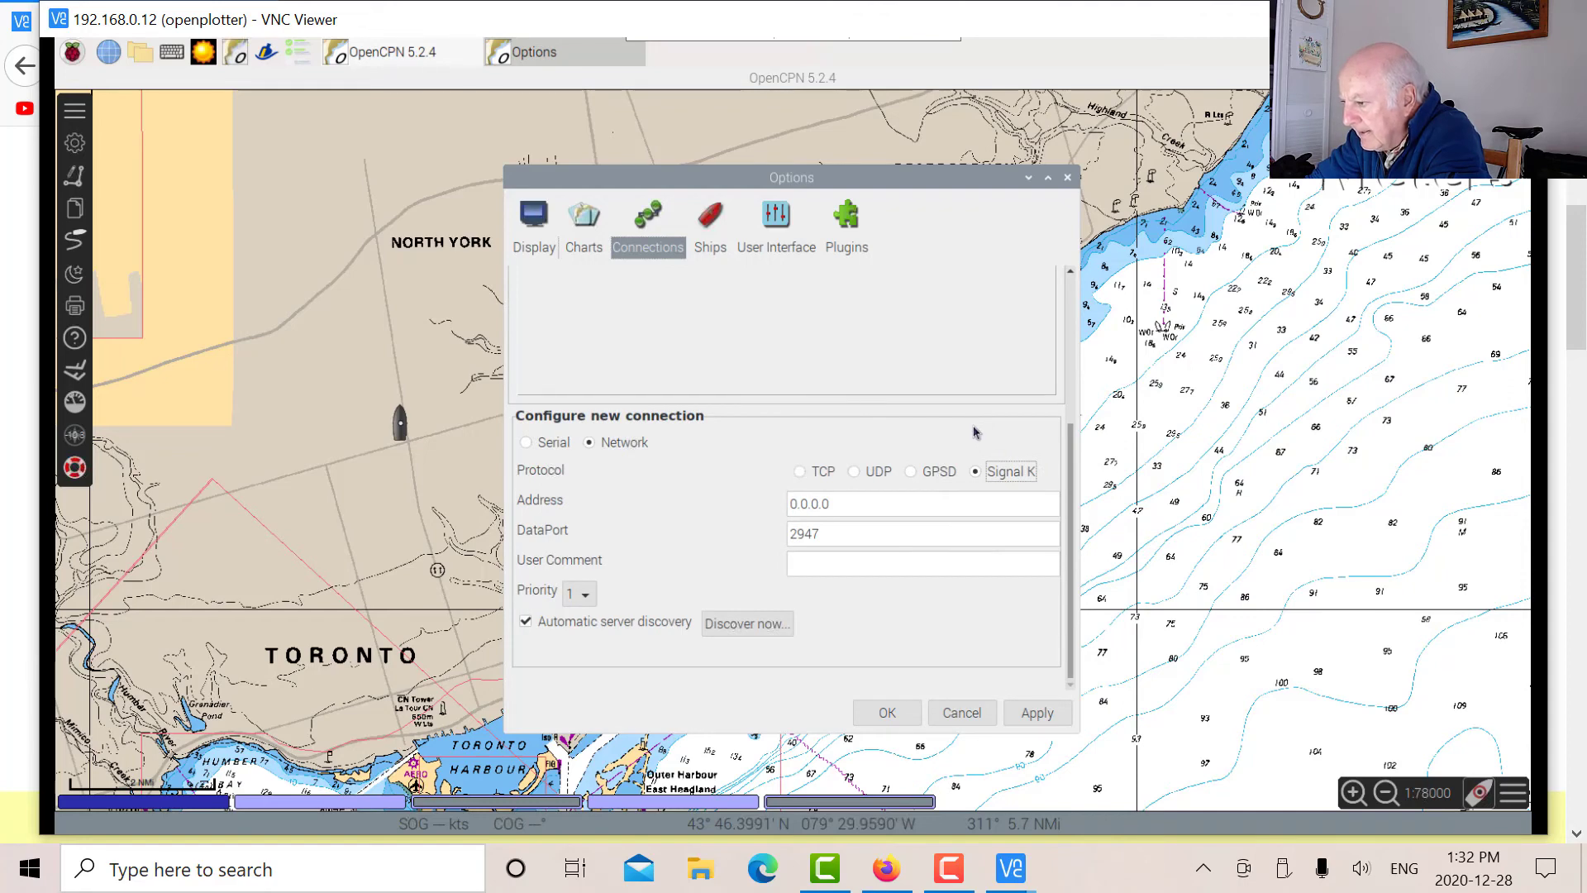
{"action": "left_click", "coordinate": [1031, 719]}
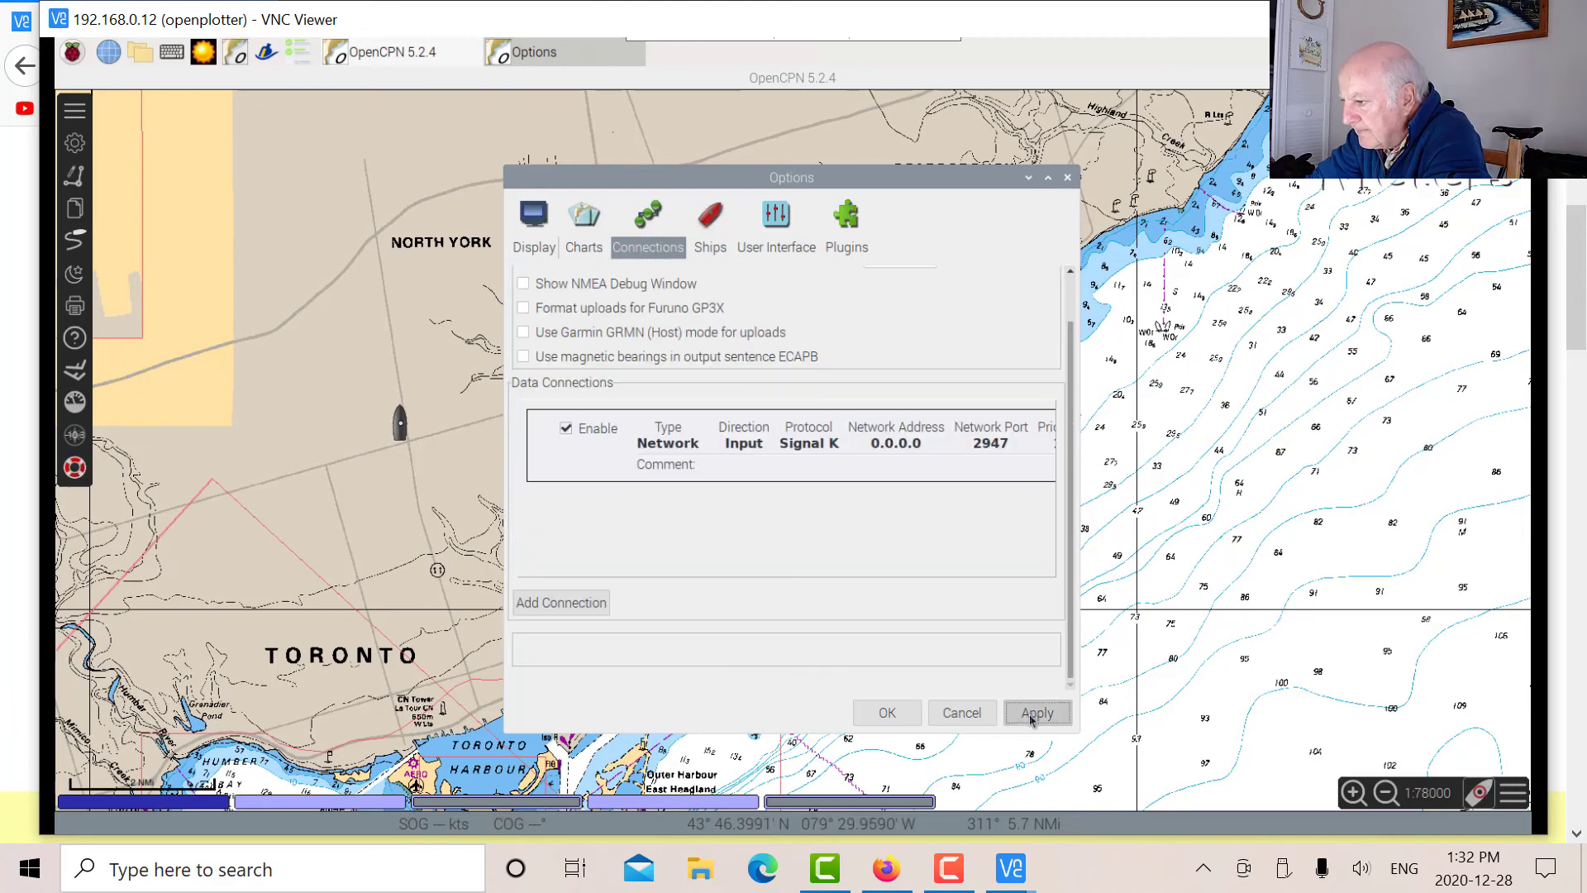
{"action": "left_click", "coordinate": [887, 716]}
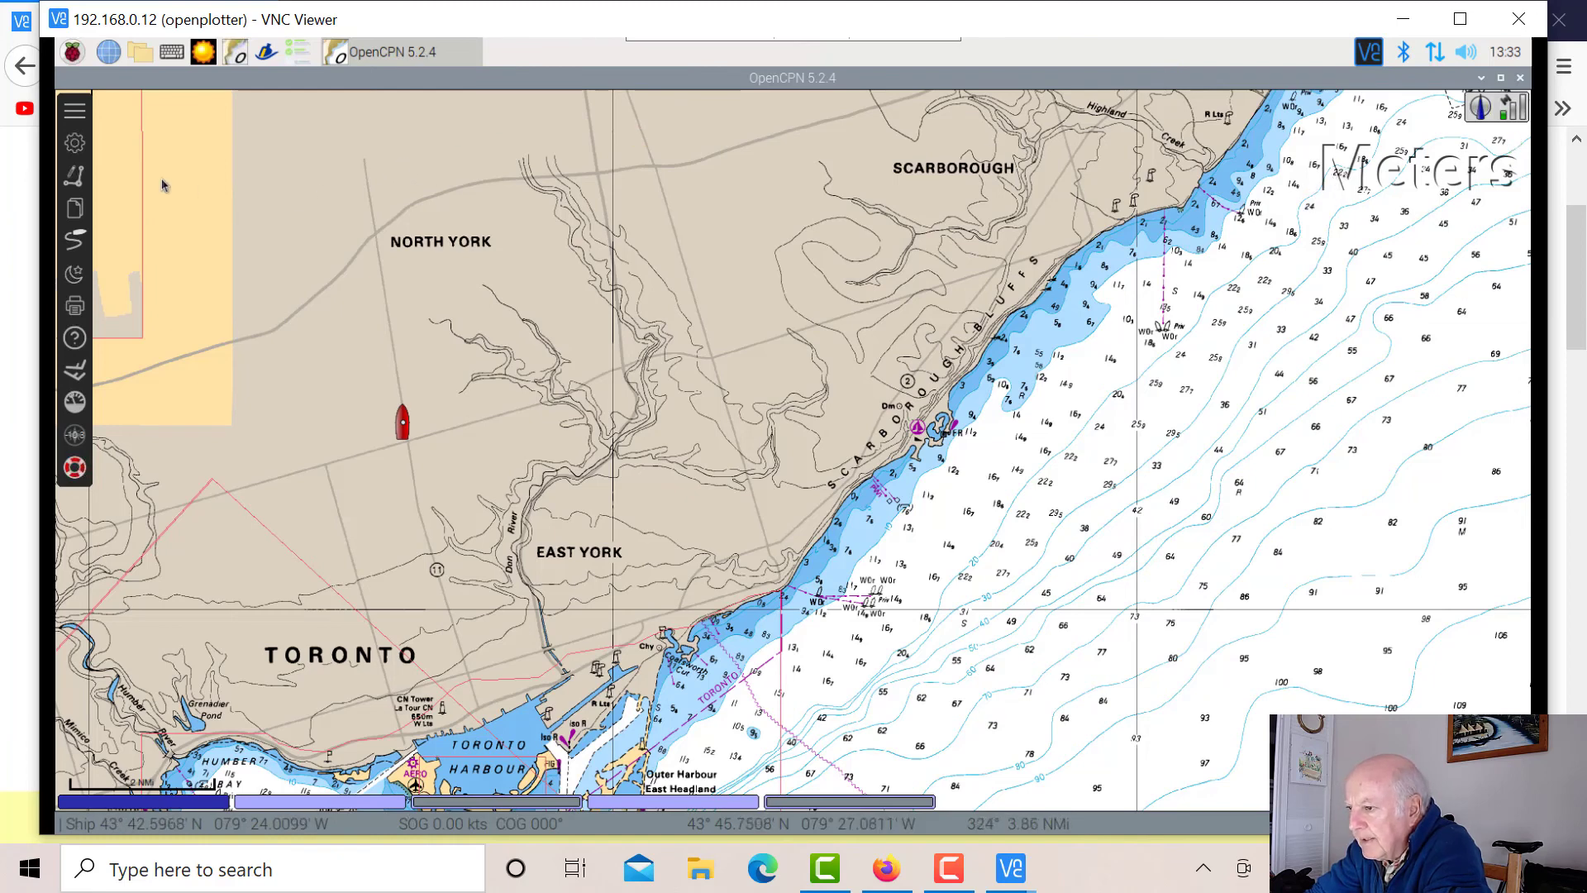
Untick the Signal K connection and add a serial NMEA 0183 input on /dev/ttyUSB0 at 4800 baud.
{"action": "left_click", "coordinate": [75, 144]}
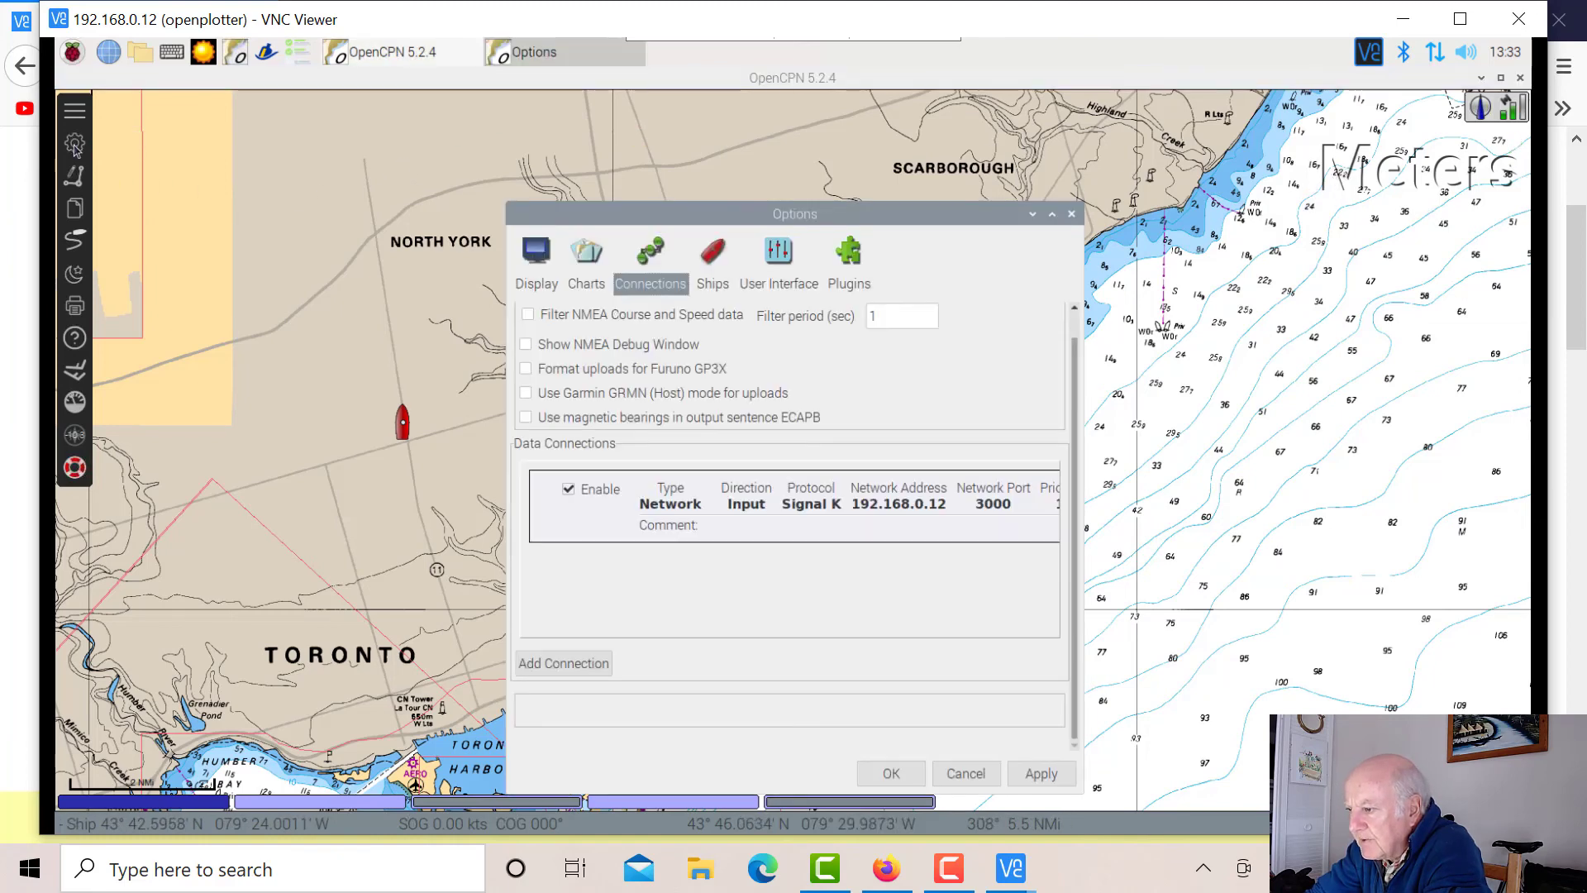
{"action": "left_click", "coordinate": [569, 491]}
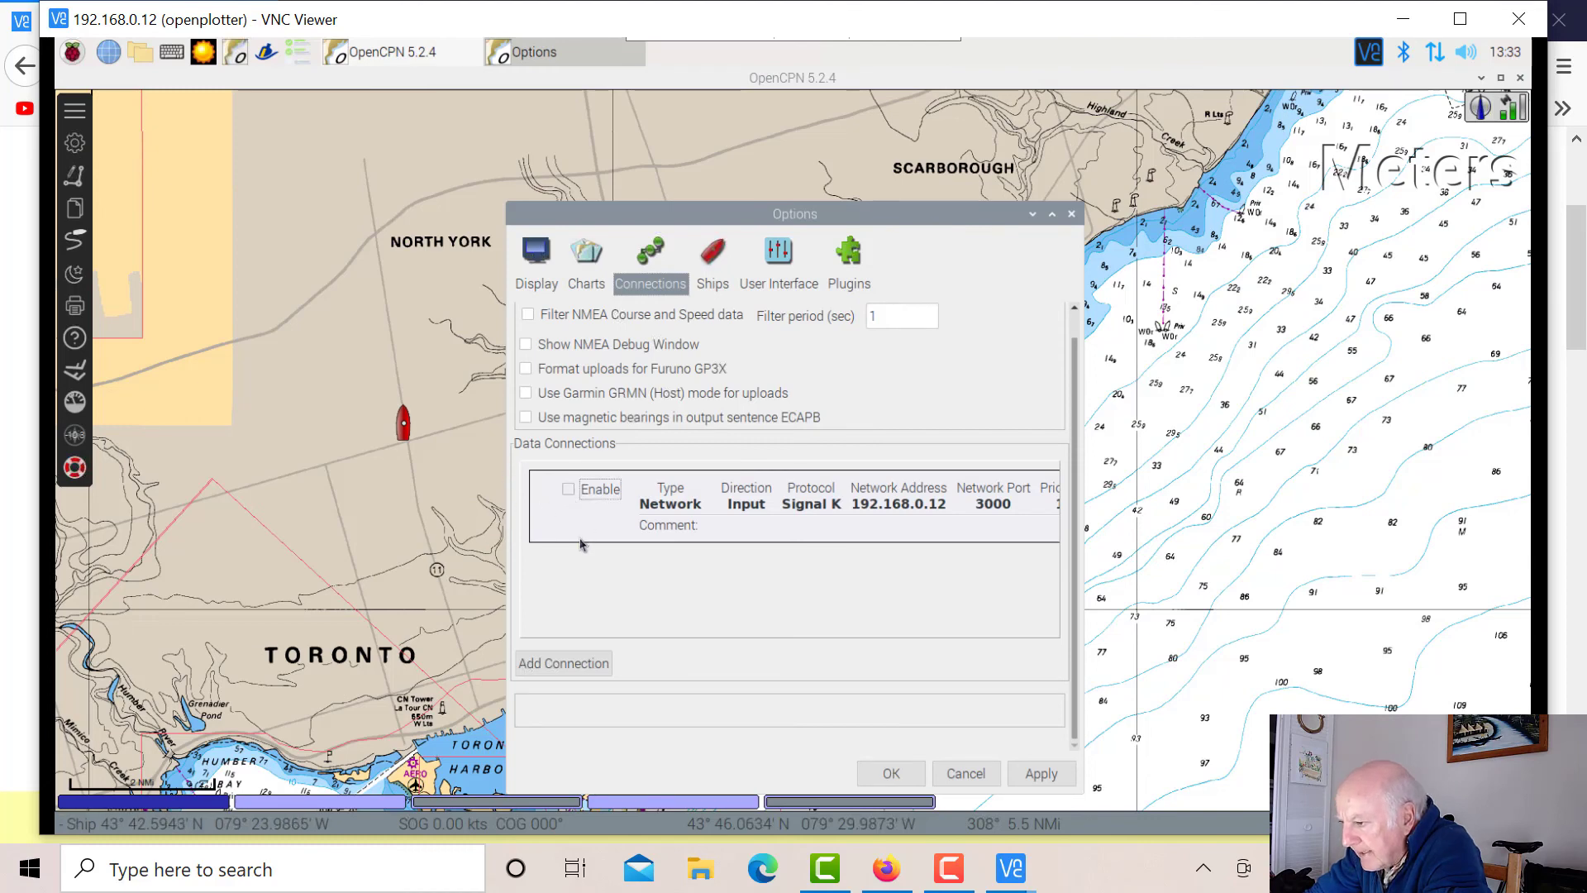
{"action": "left_click", "coordinate": [570, 668]}
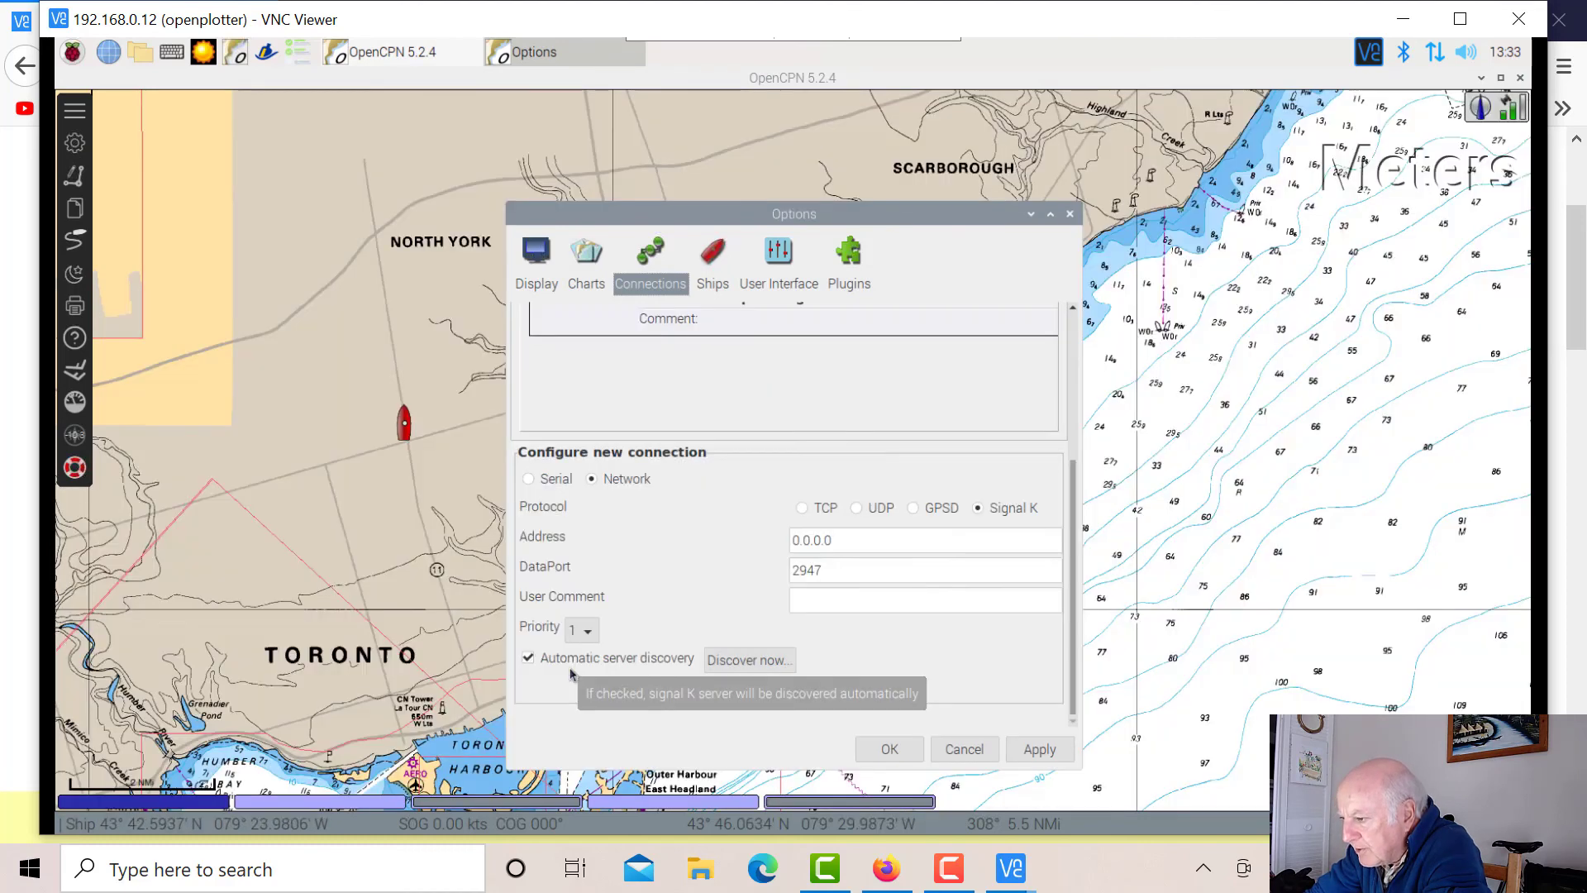
{"action": "left_click", "coordinate": [529, 478]}
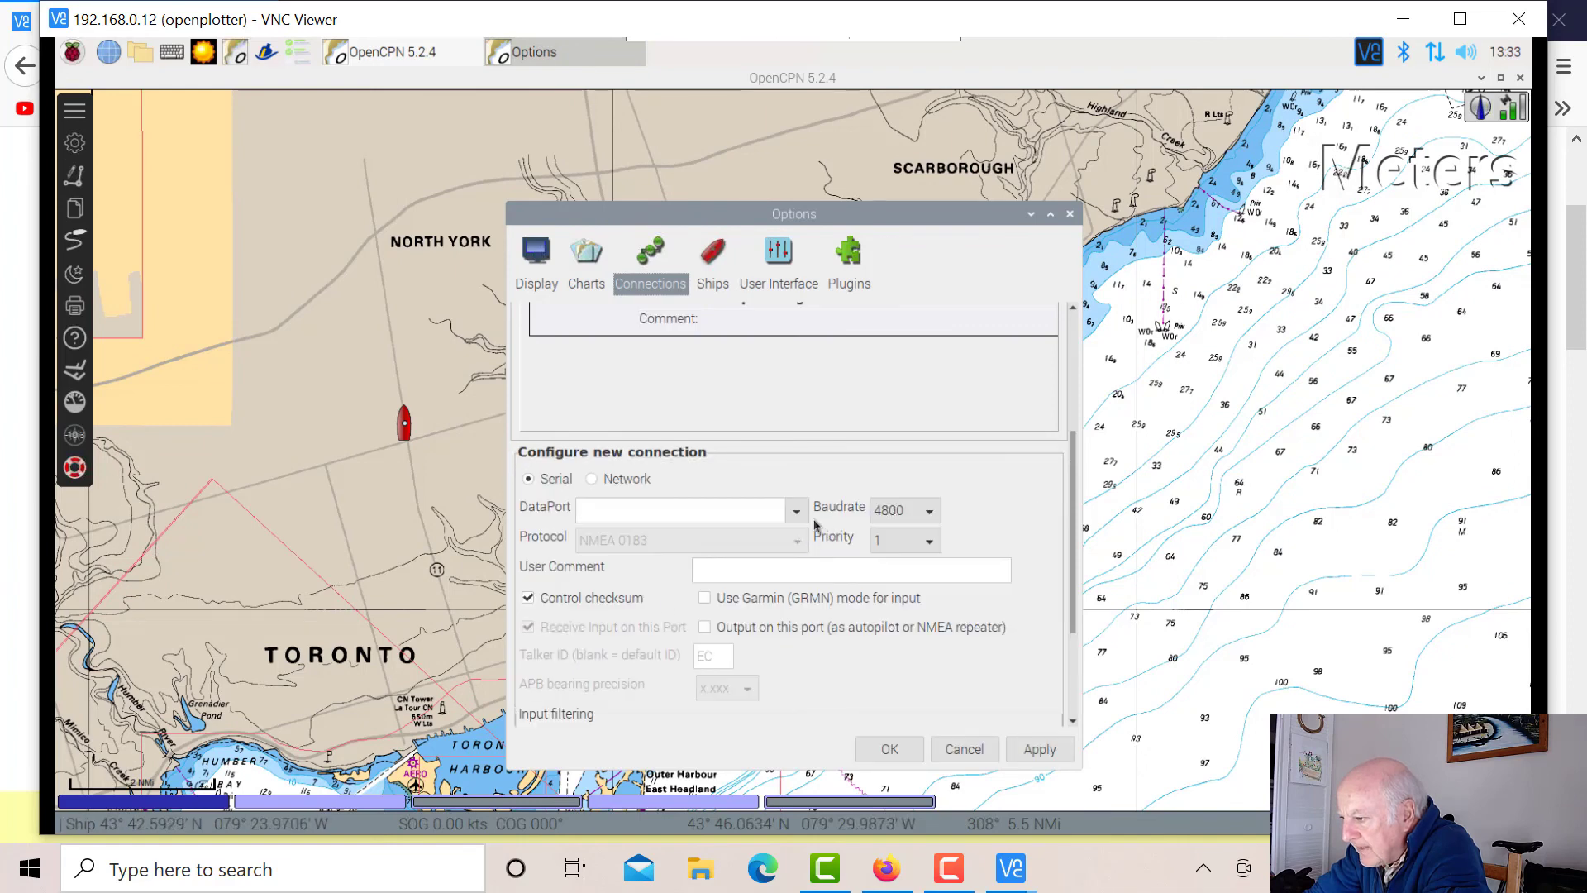
{"action": "left_click", "coordinate": [797, 511]}
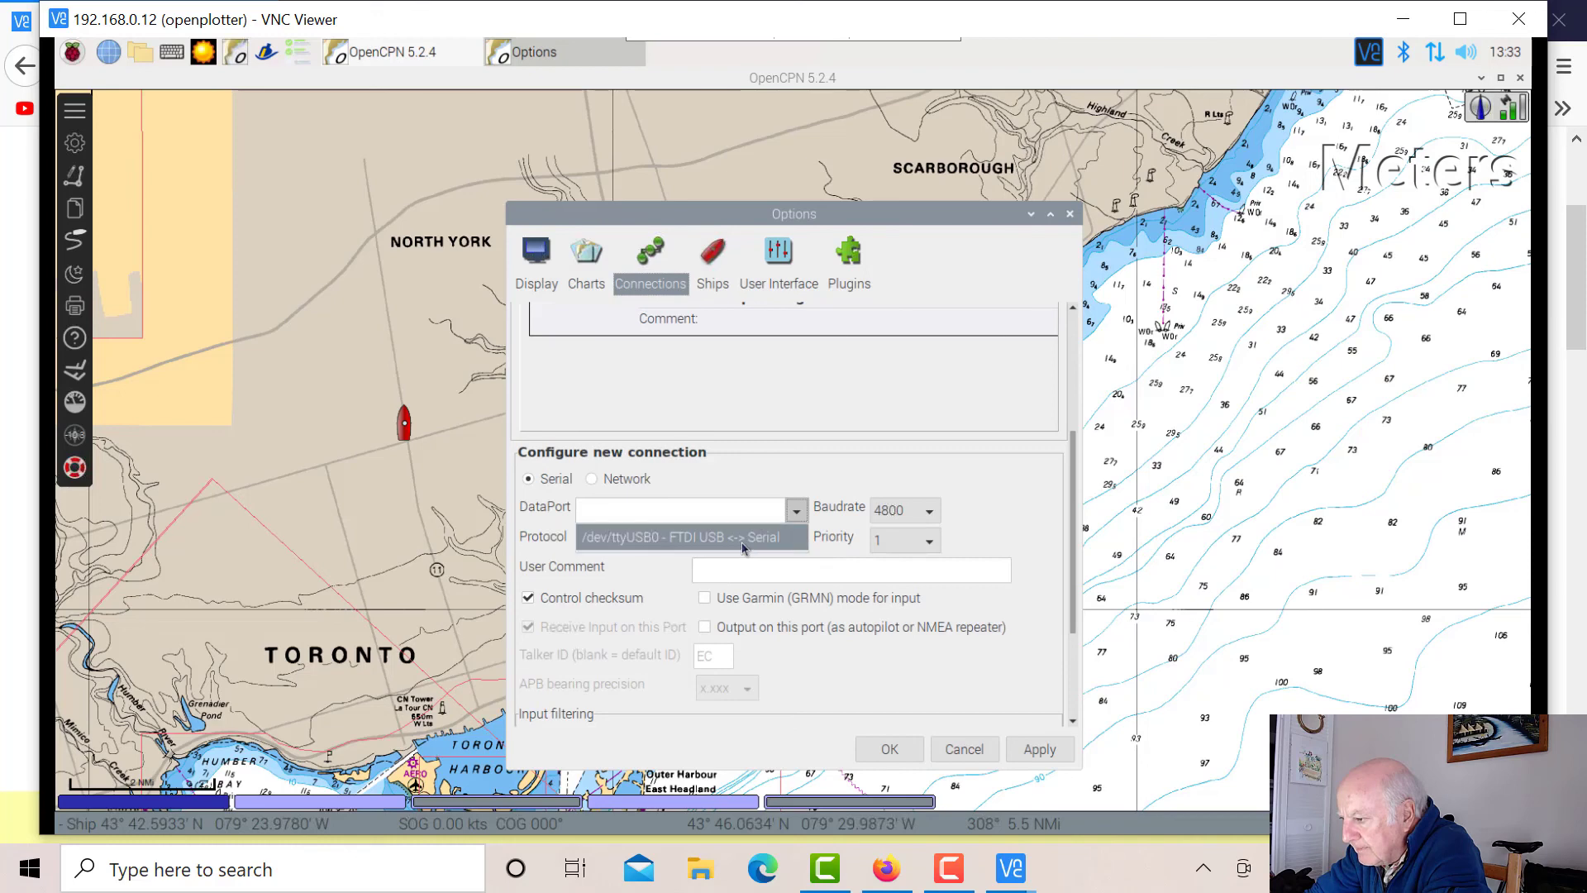
{"action": "left_click", "coordinate": [744, 539]}
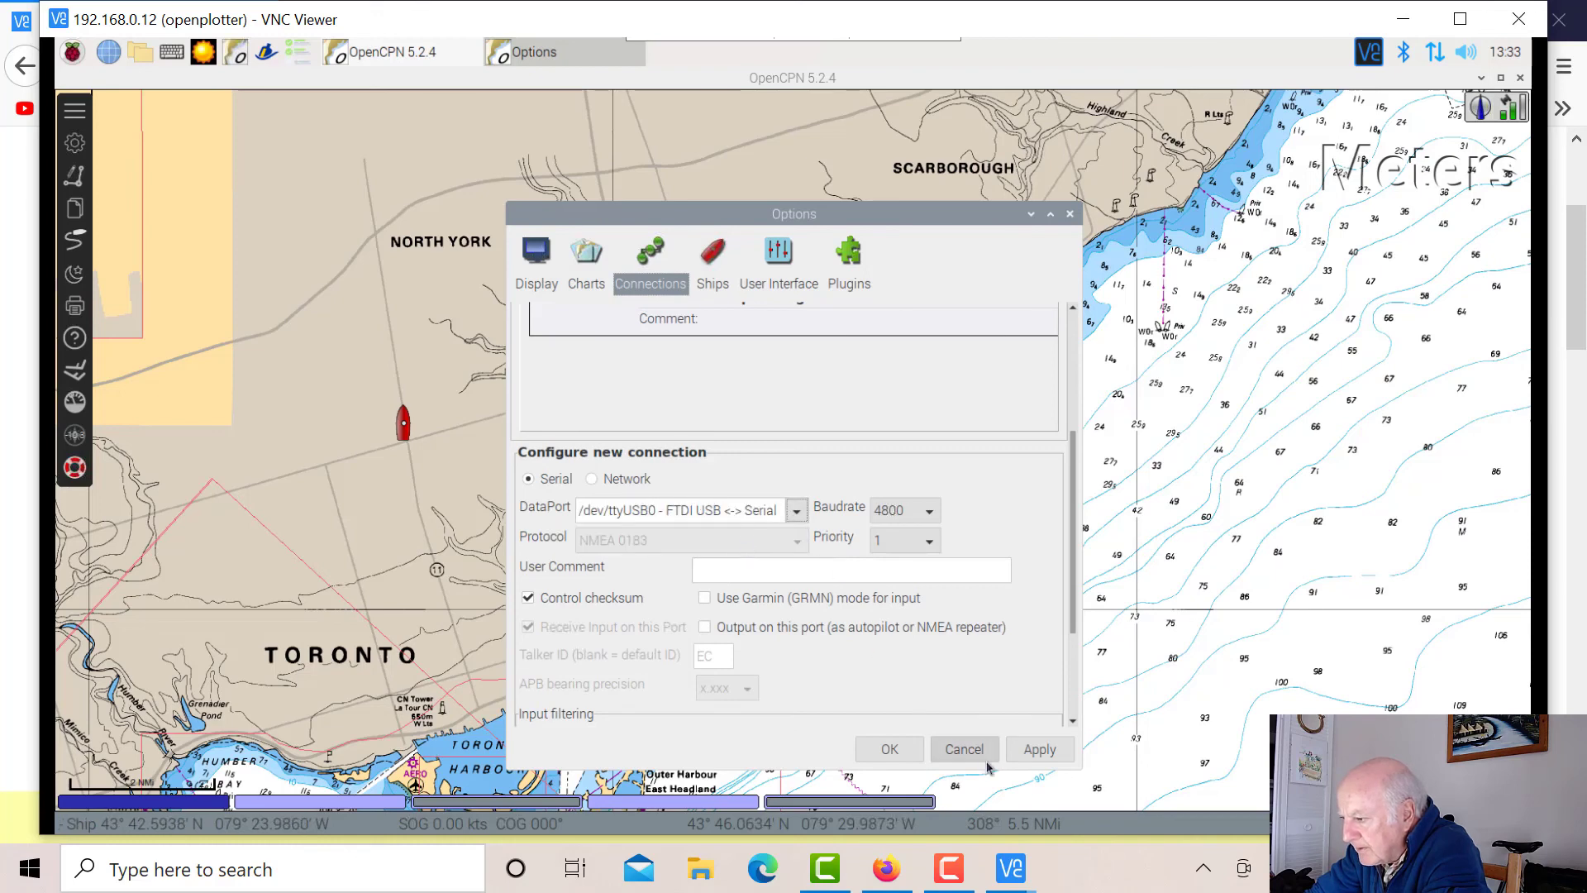
{"action": "left_click", "coordinate": [1040, 750]}
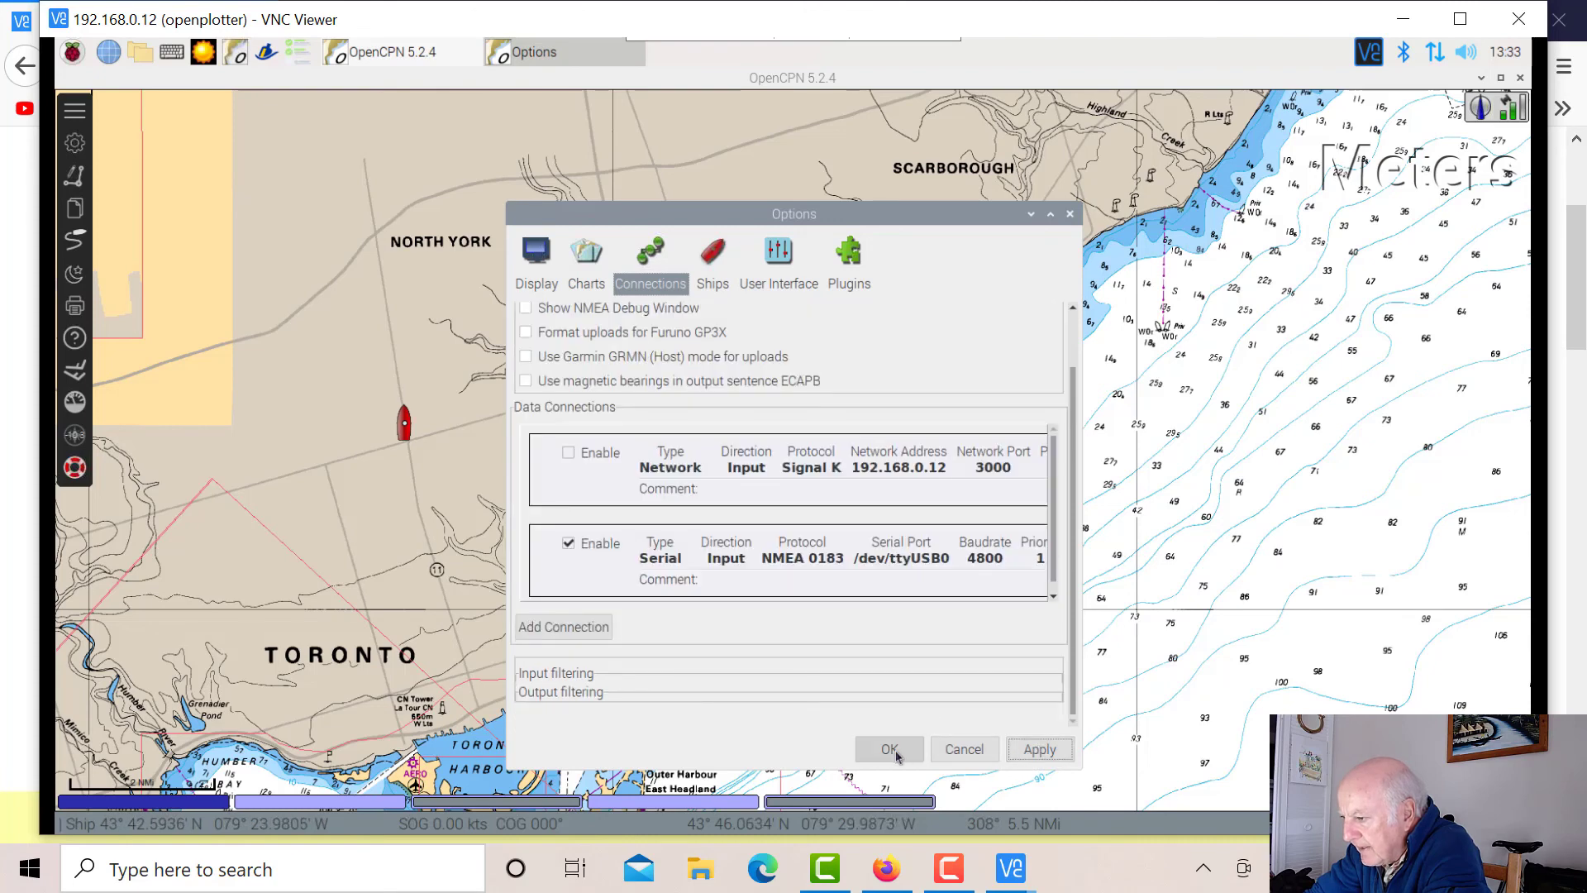
Show the NMEA Debug Window to watch accepted GPS sentences from Serial:/dev/ttyUSB0.
{"action": "left_click", "coordinate": [527, 311]}
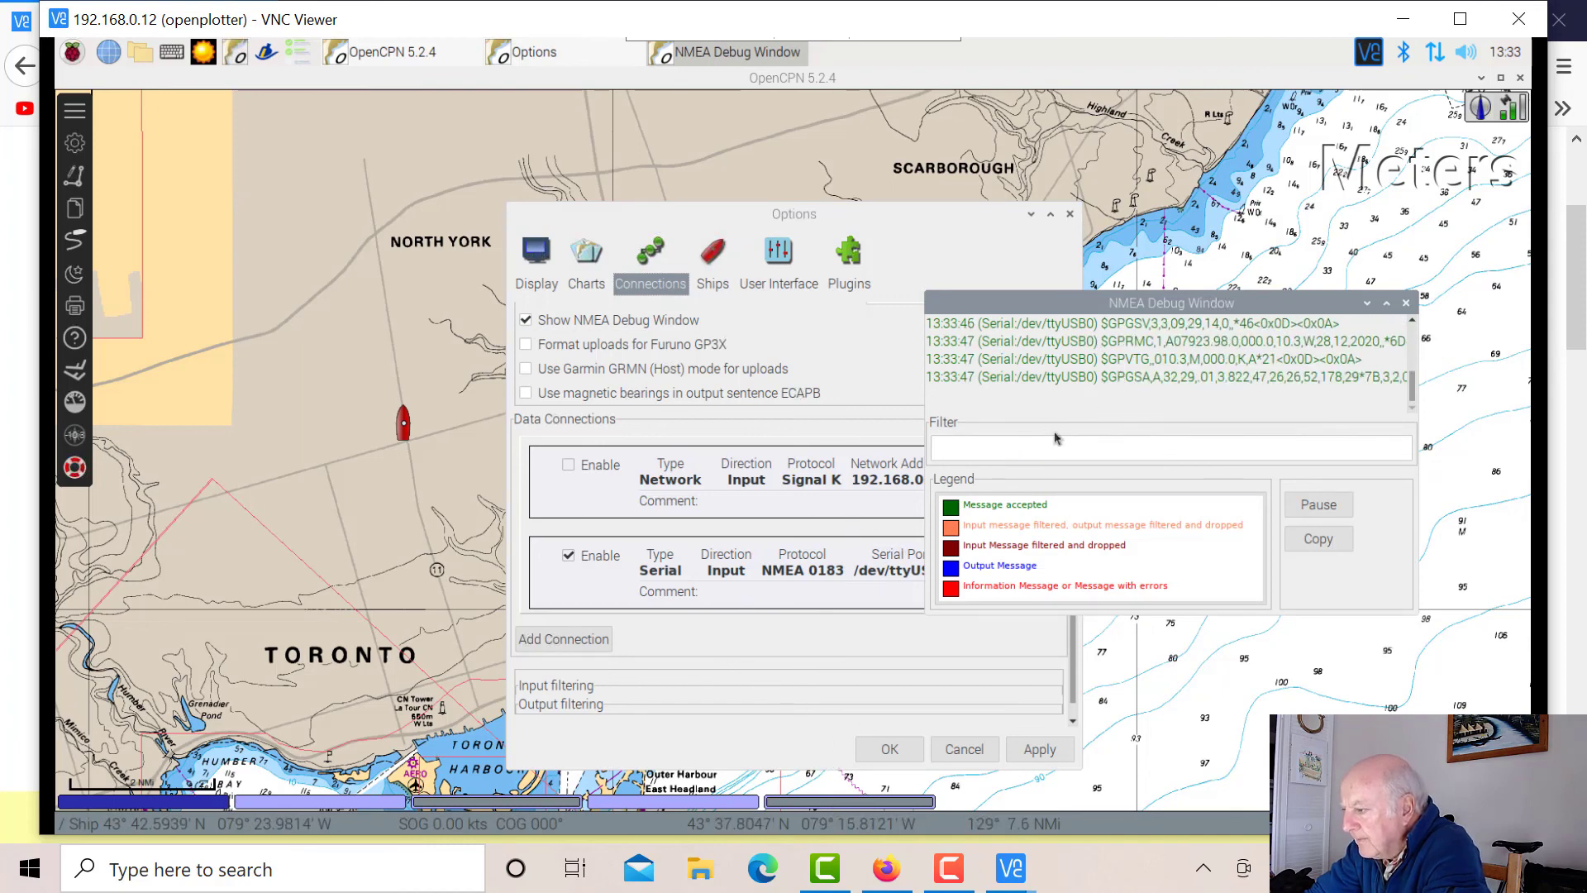
{"action": "left_click", "coordinate": [890, 749]}
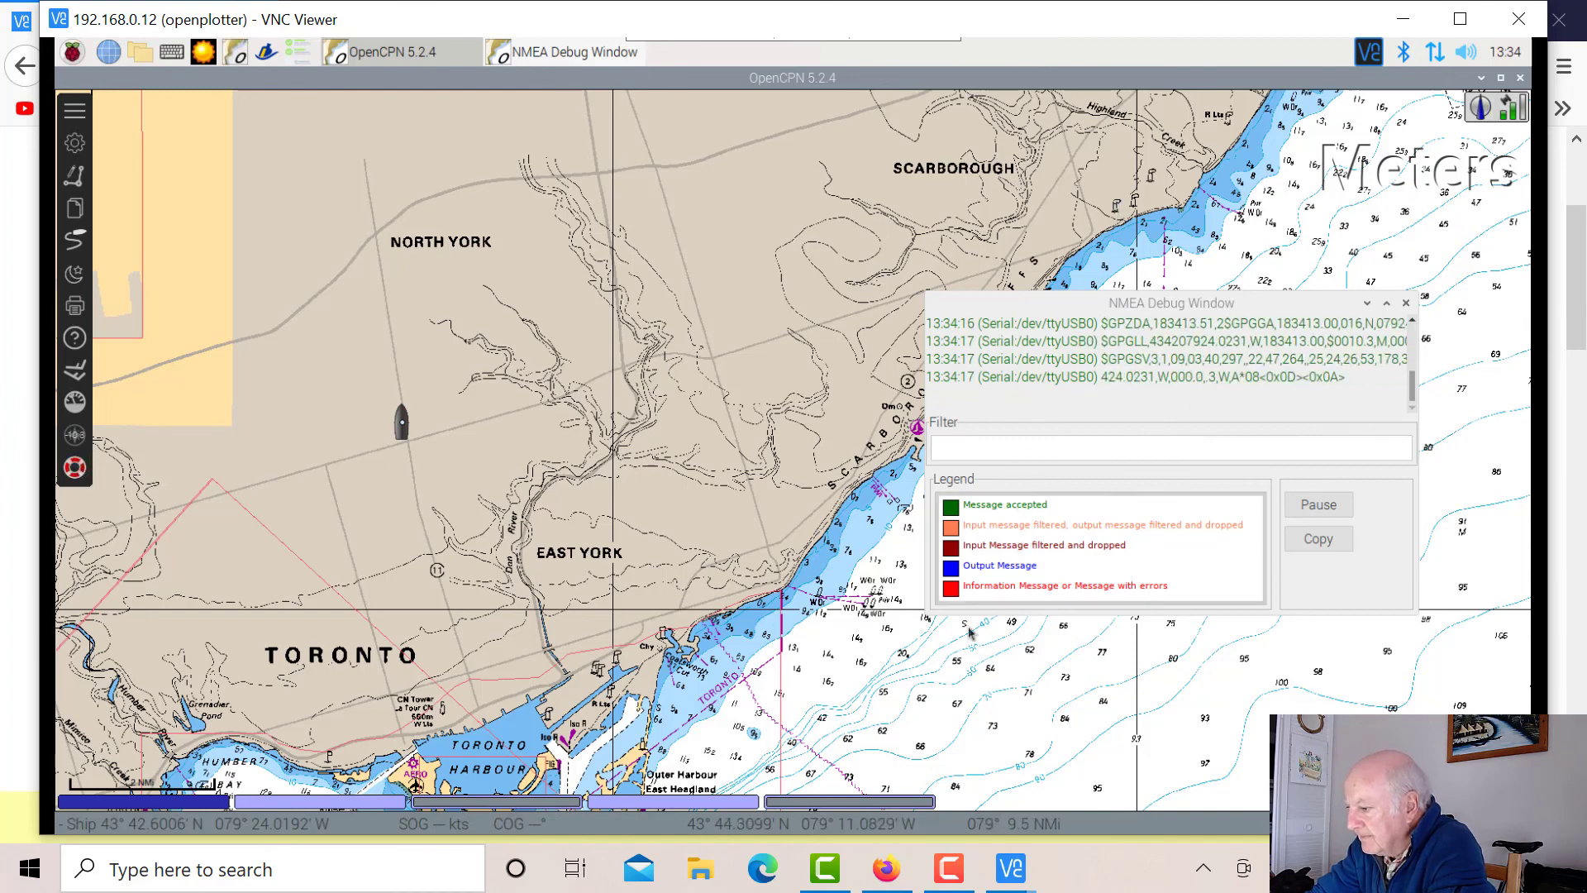
{"action": "left_click", "coordinate": [947, 878]}
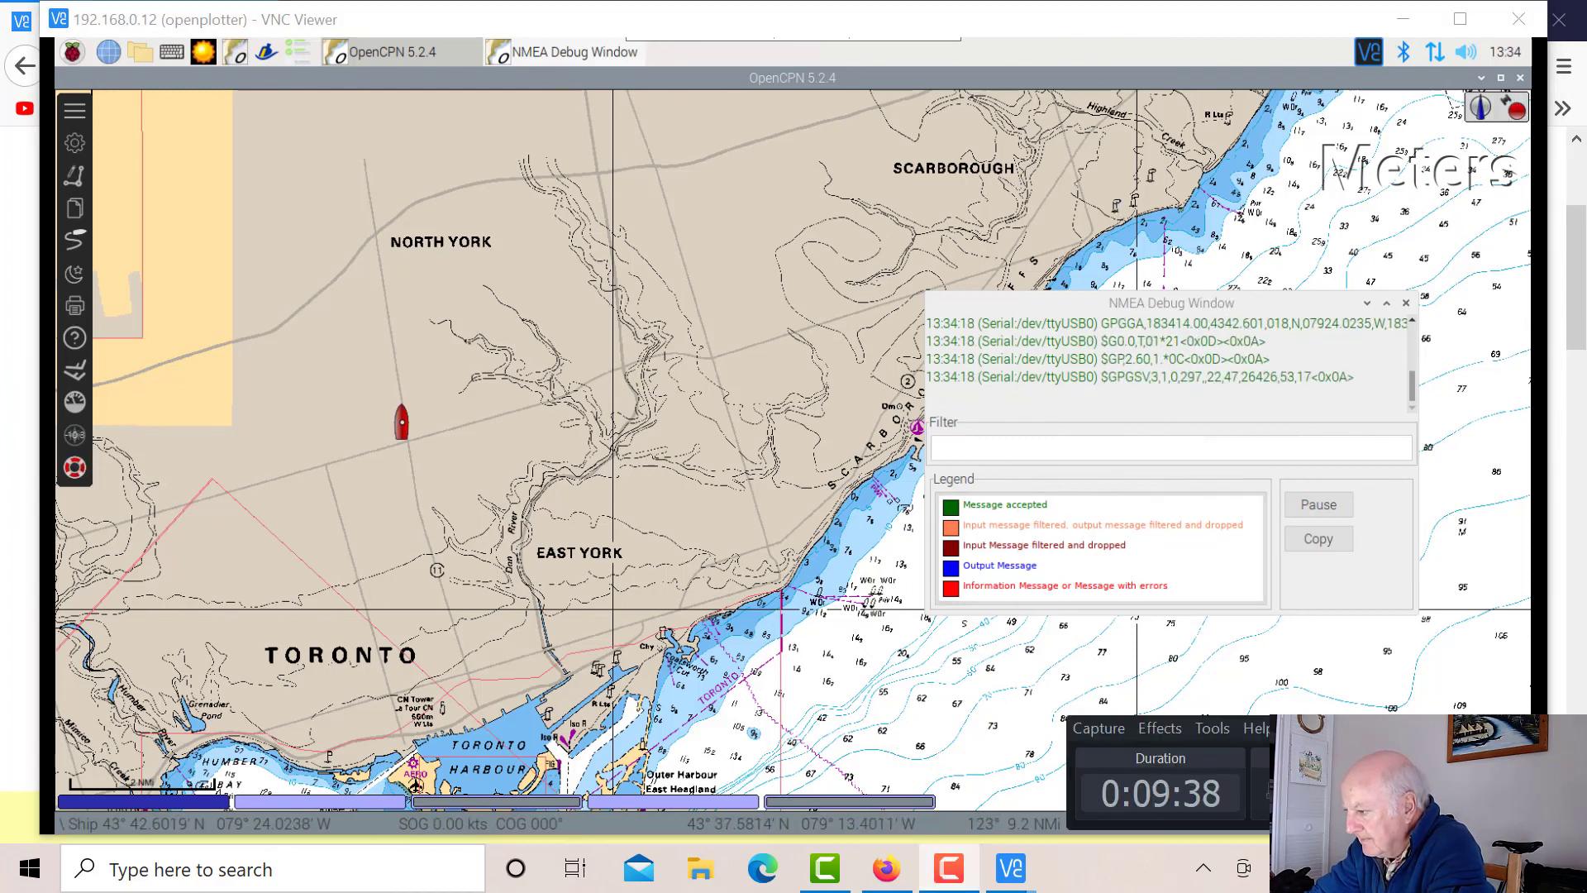